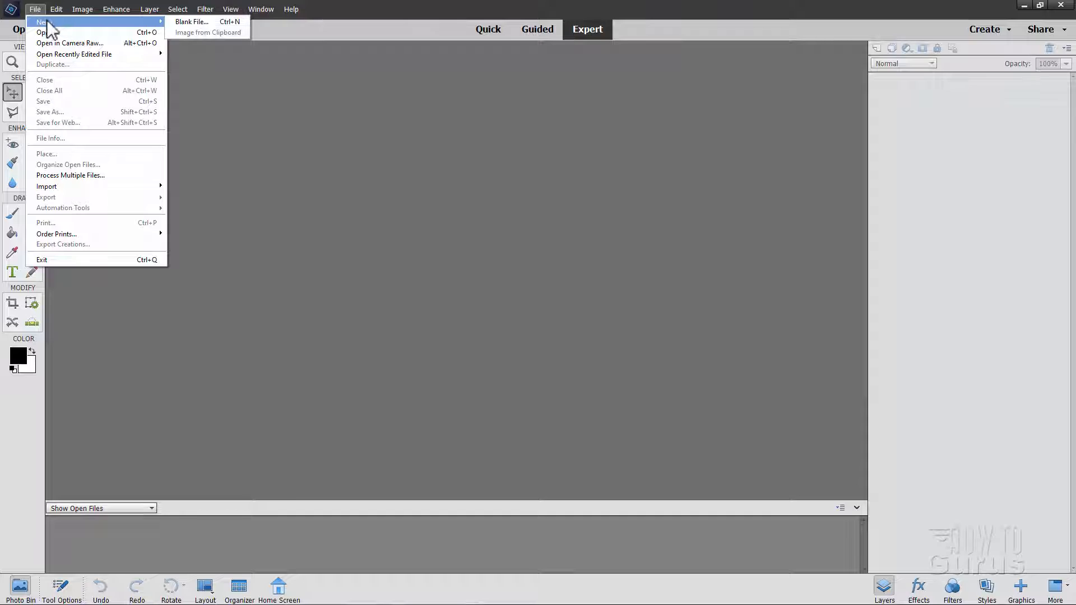
Step: Create a new blank document at the default size of 6 x 4 inches, 300 pixels/inch, with a white background
click(170, 22)
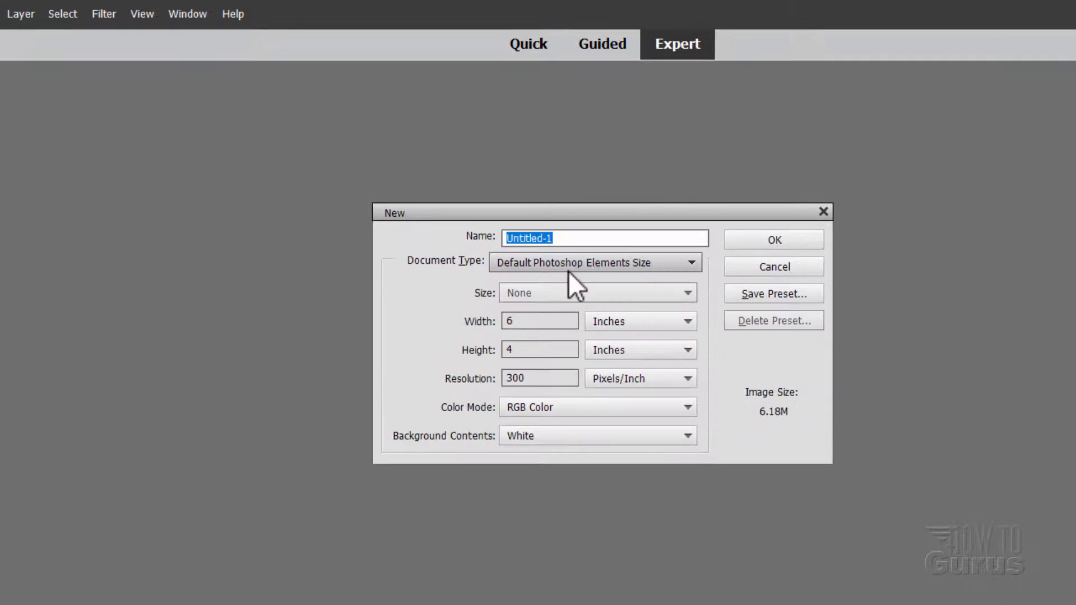
click(767, 240)
drag(402, 35, 563, 38)
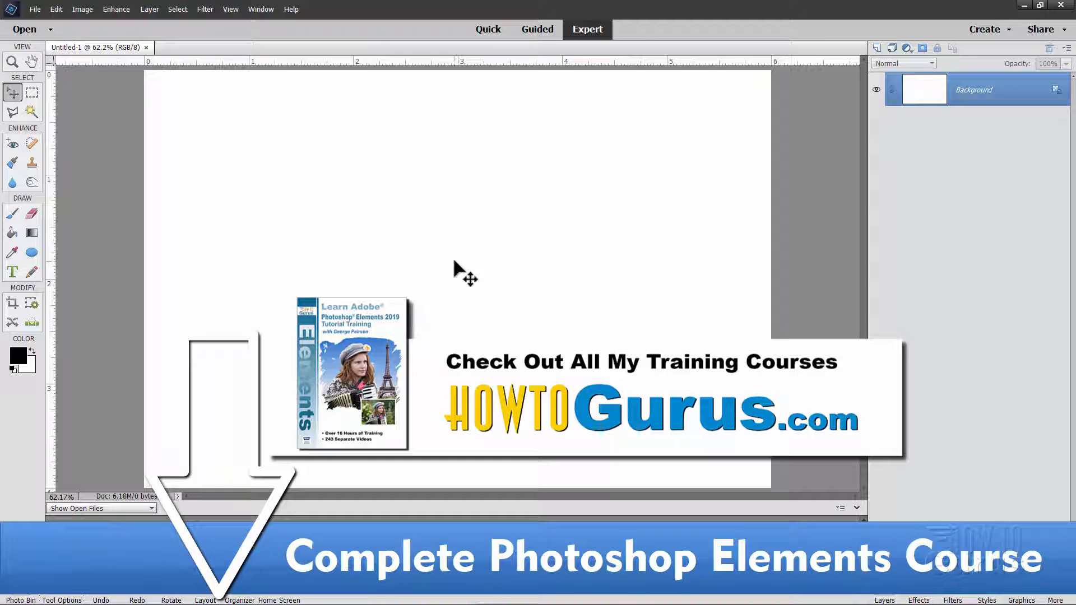
scroll(94, 170, up, 1)
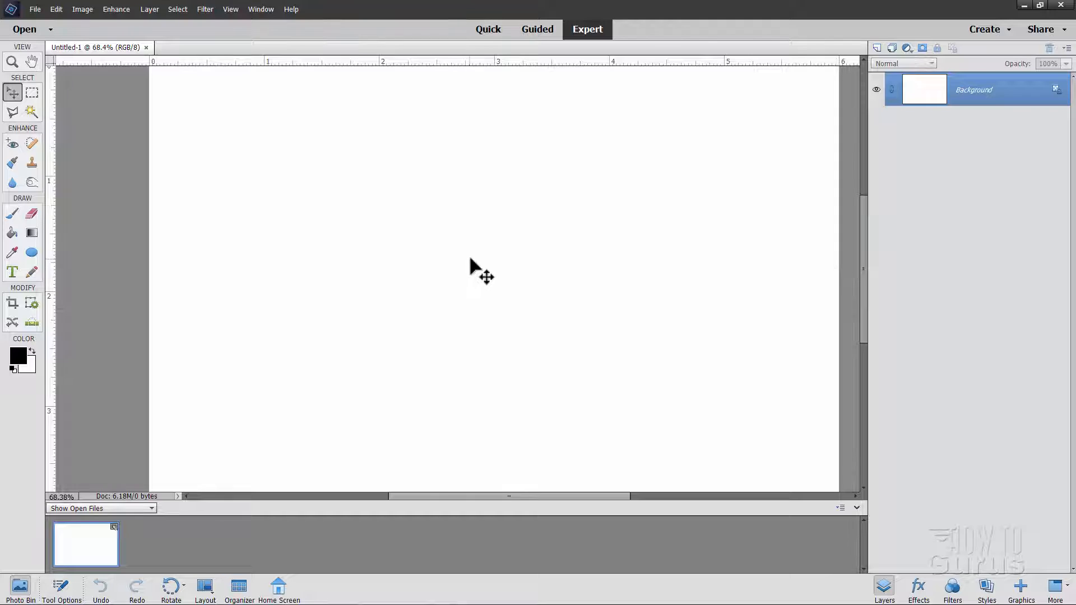
scroll(459, 242, down, 1)
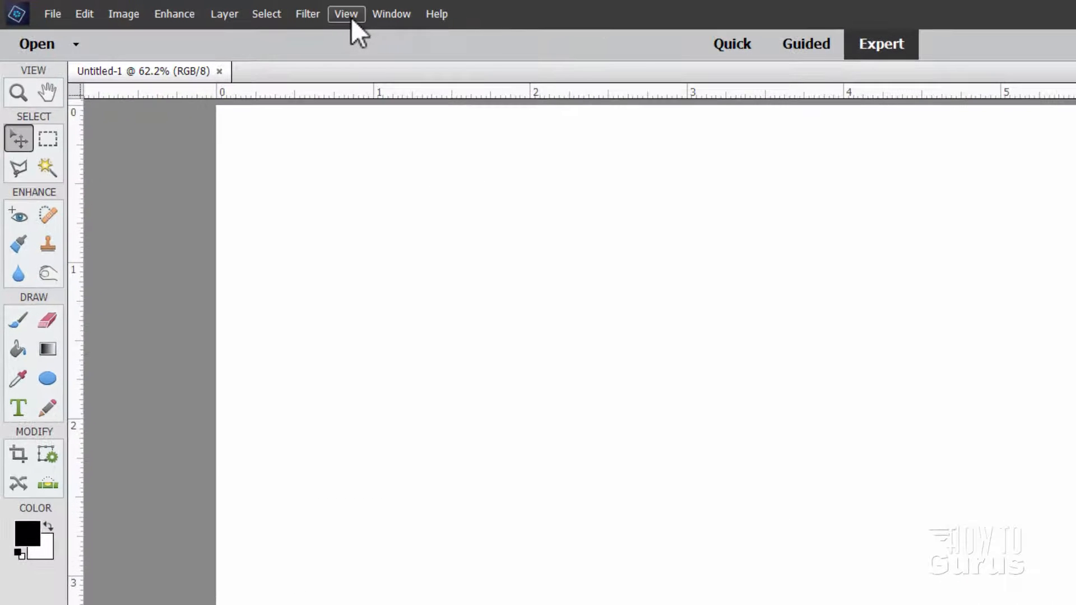
Step: Check whether the rulers are displayed and which Snap To options are enabled
click(232, 10)
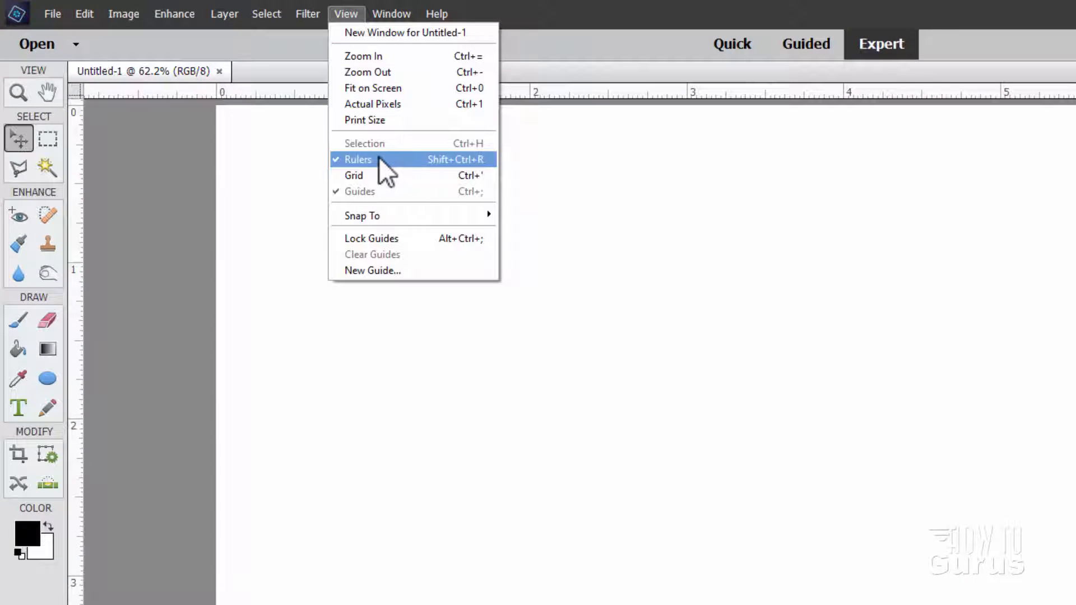
click(185, 214)
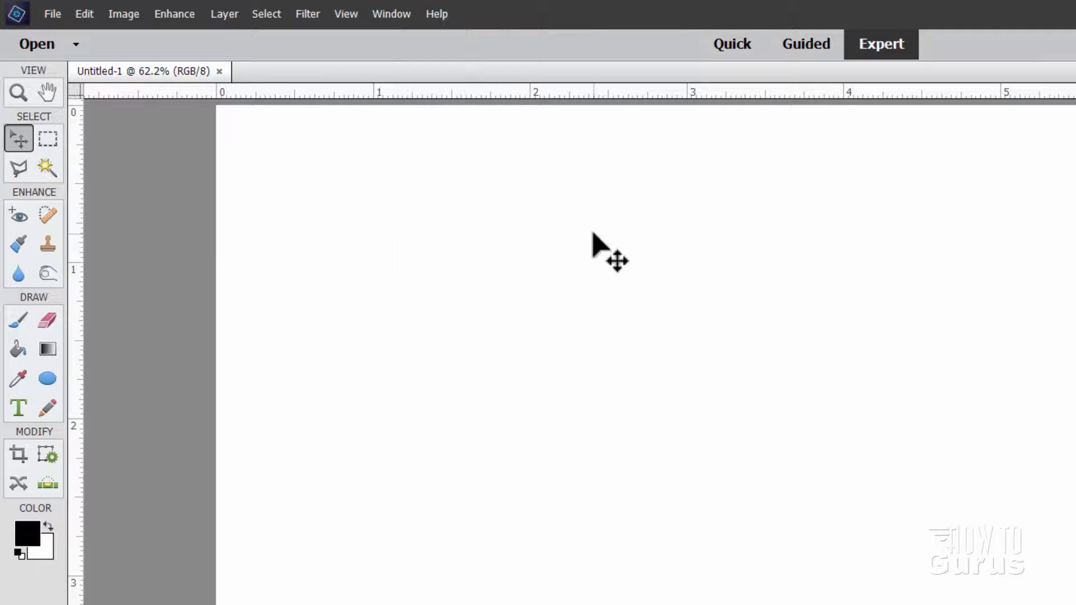
click(351, 15)
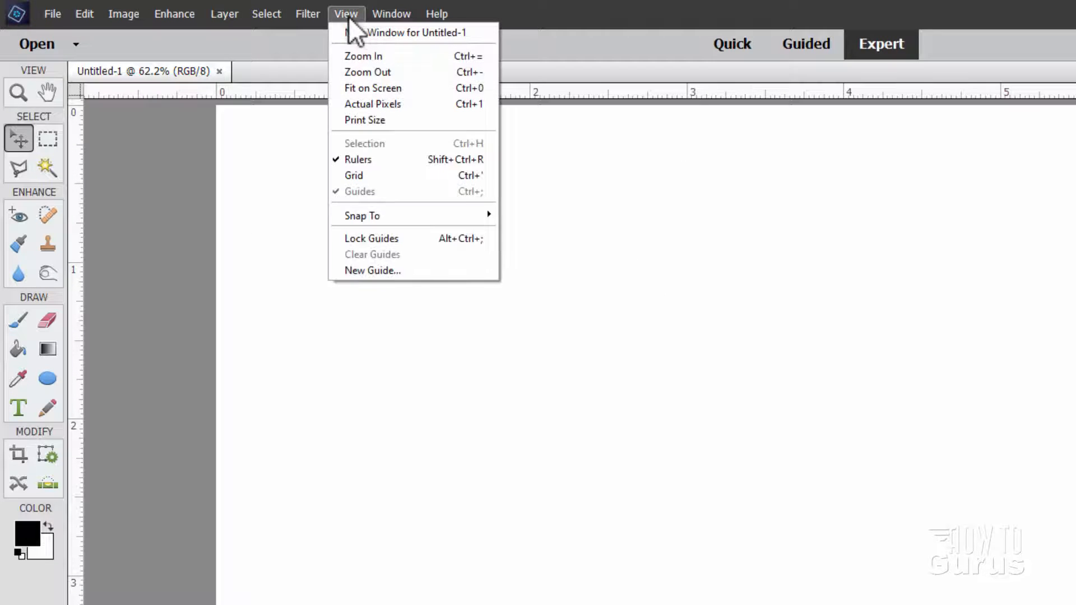
mouse_move(387, 215)
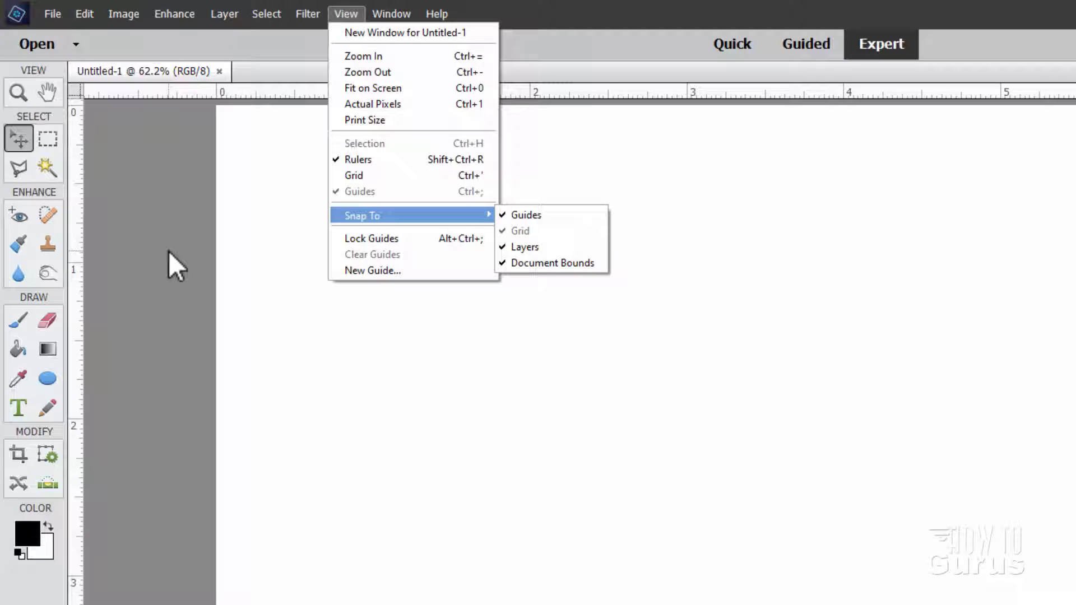
click(176, 266)
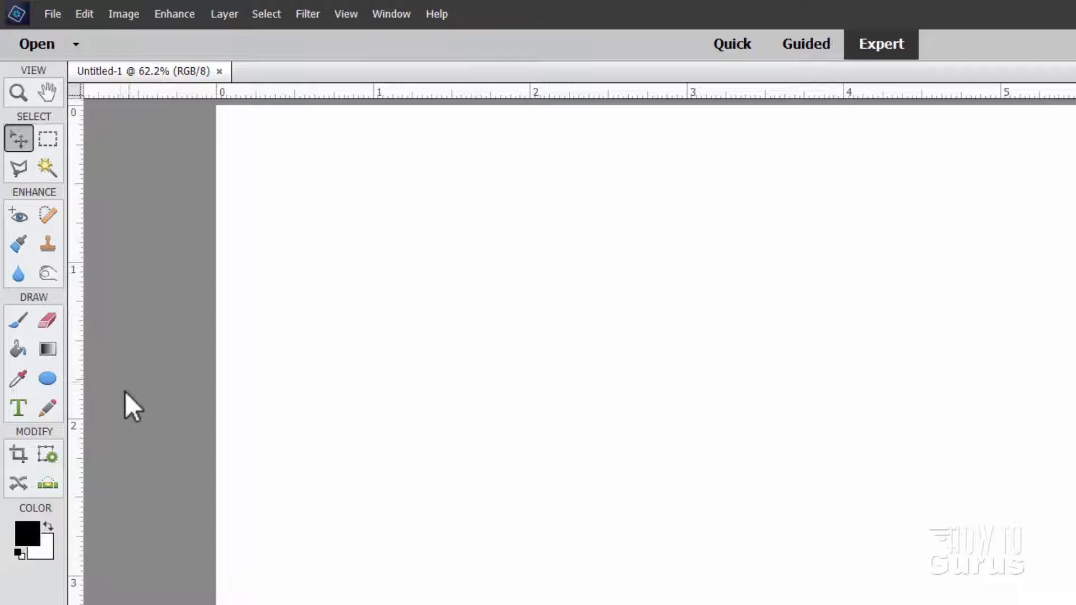
Step: Place a vertical guide at about 3 inches and a horizontal guide at about 2 inches, crossing at the page centre
drag(79, 370, 576, 367)
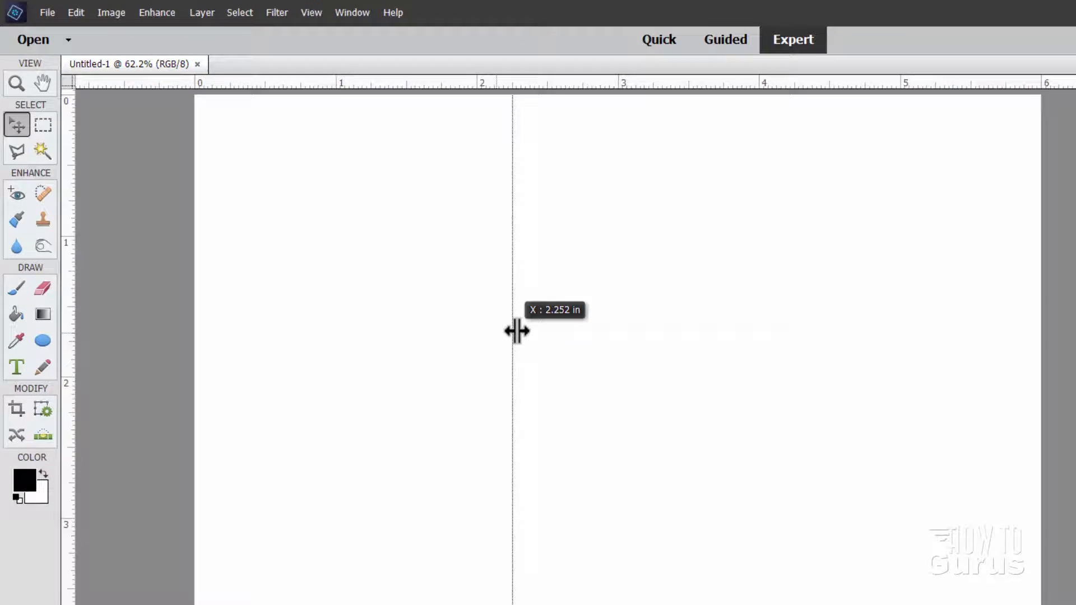
drag(516, 331, 592, 324)
drag(439, 240, 458, 235)
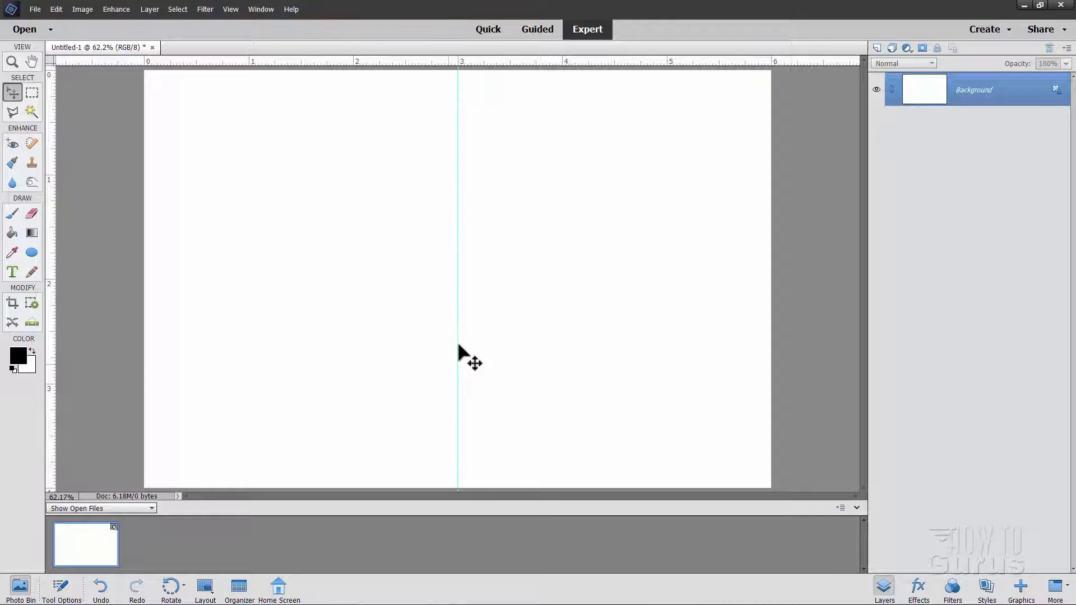
drag(514, 62, 524, 279)
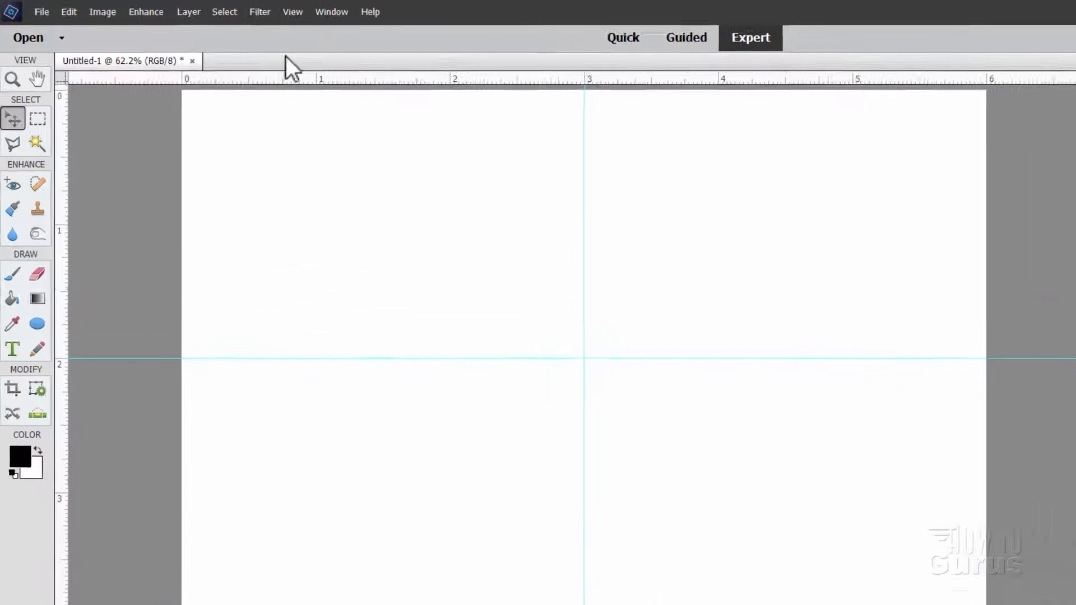
click(292, 11)
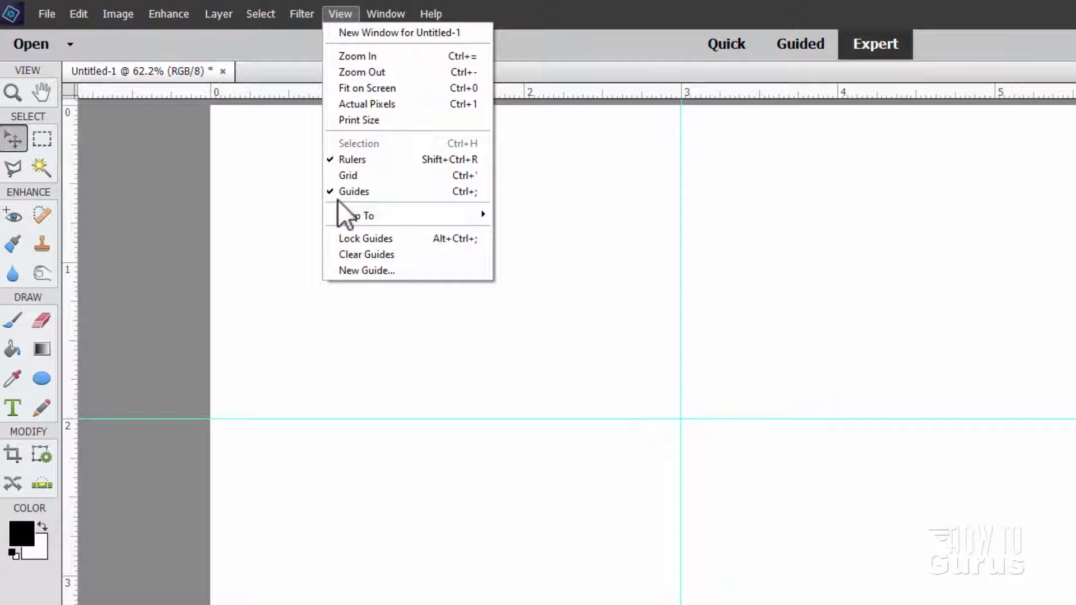
click(161, 194)
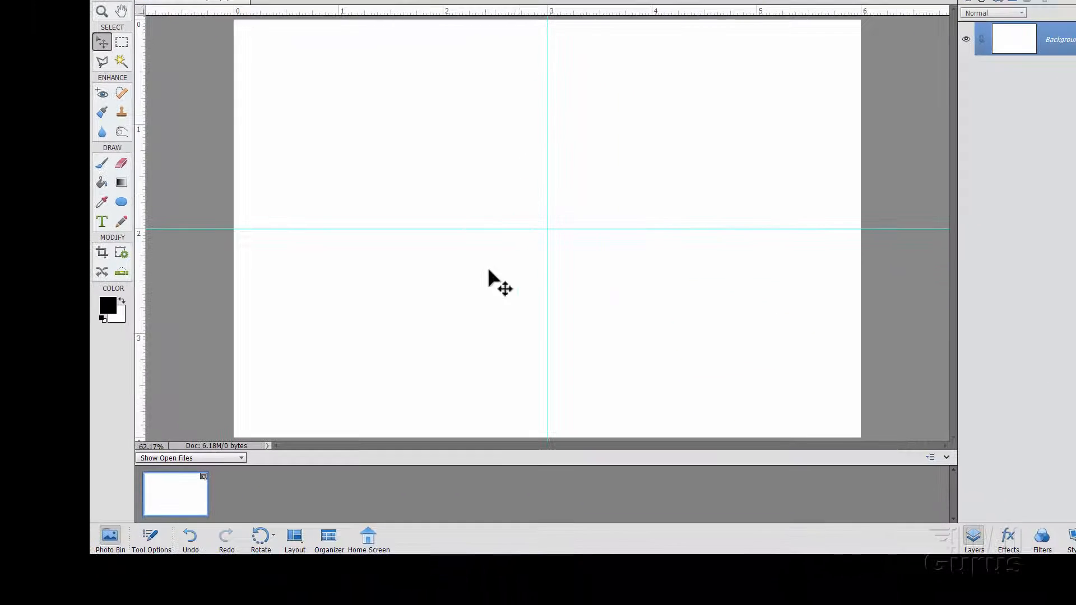
Step: Draw a yellow circle about 1.9 inches wide from the guide intersection, using the Ellipse tool with Circle and From Center
click(122, 203)
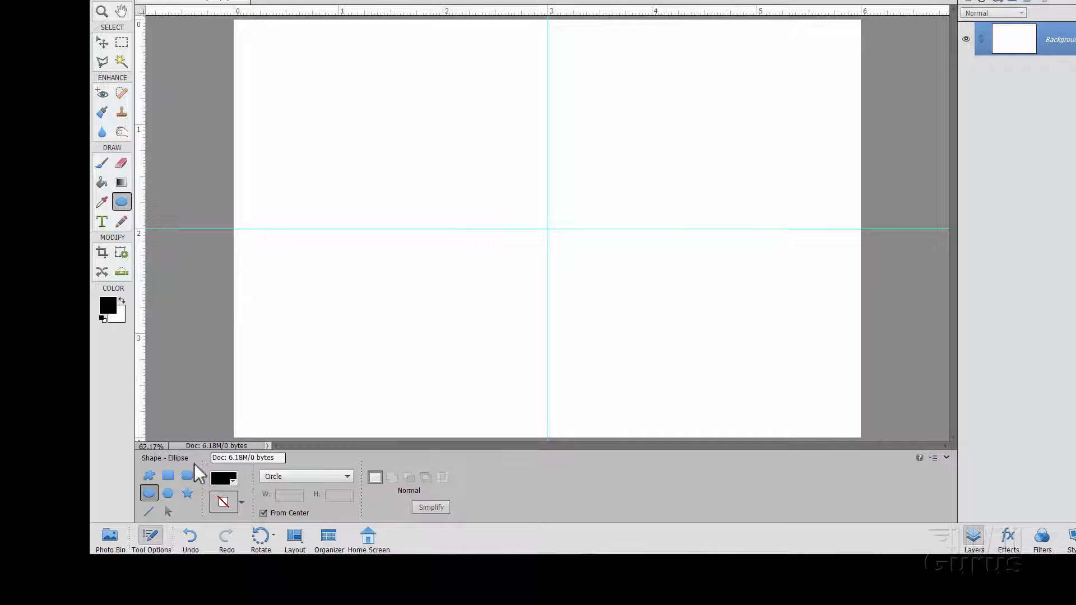
click(169, 474)
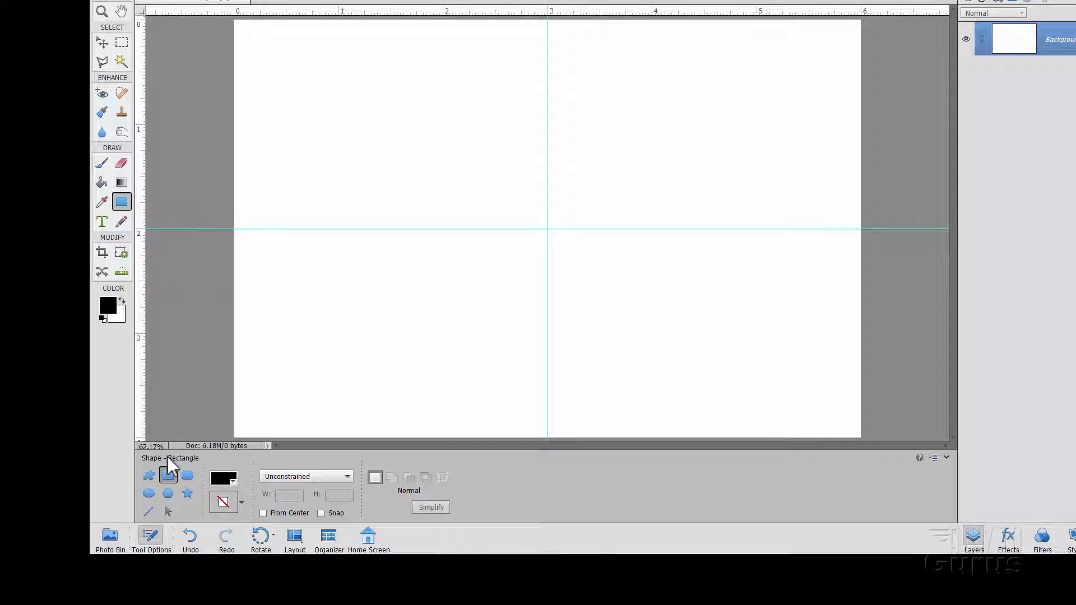
click(148, 494)
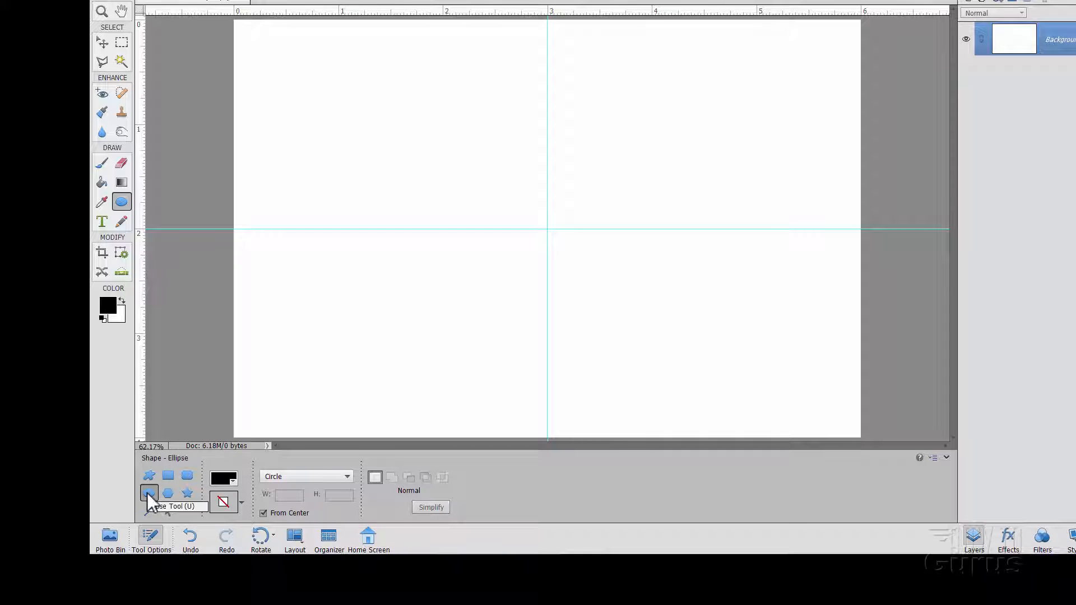
click(292, 480)
click(274, 498)
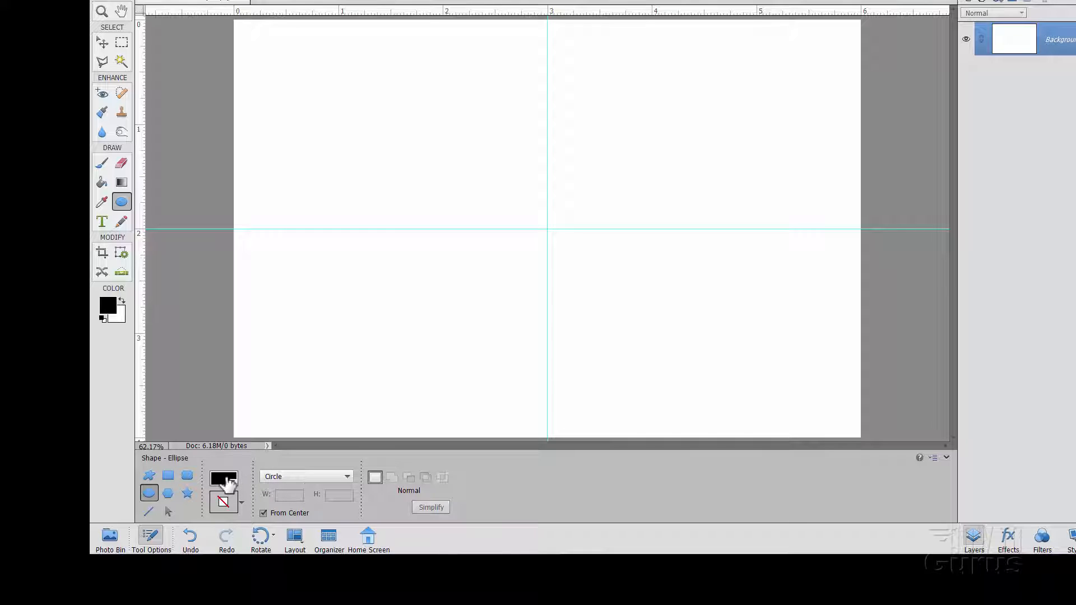
click(223, 482)
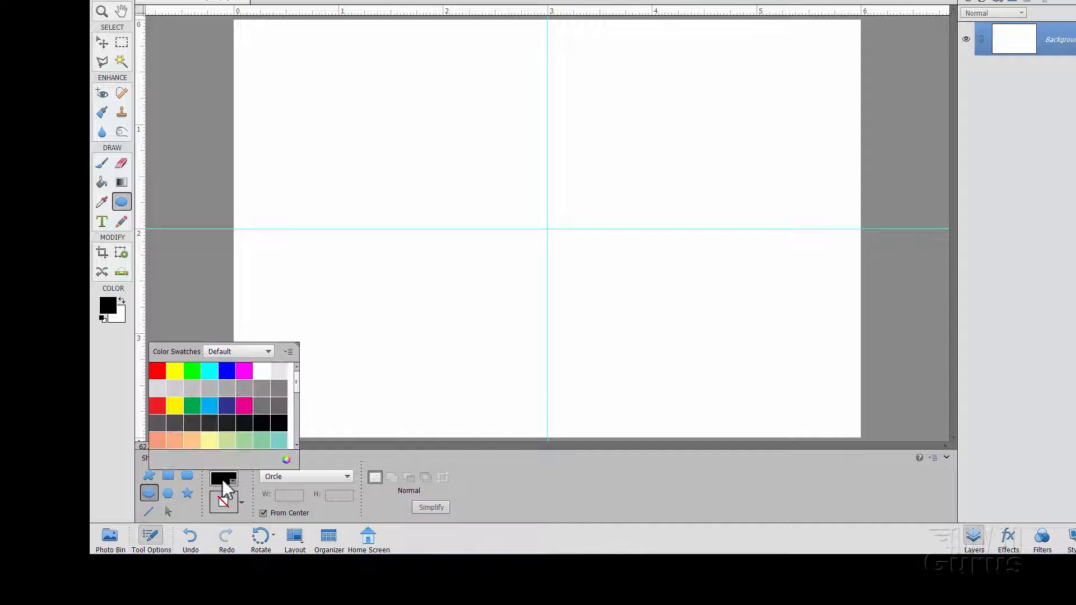
click(173, 374)
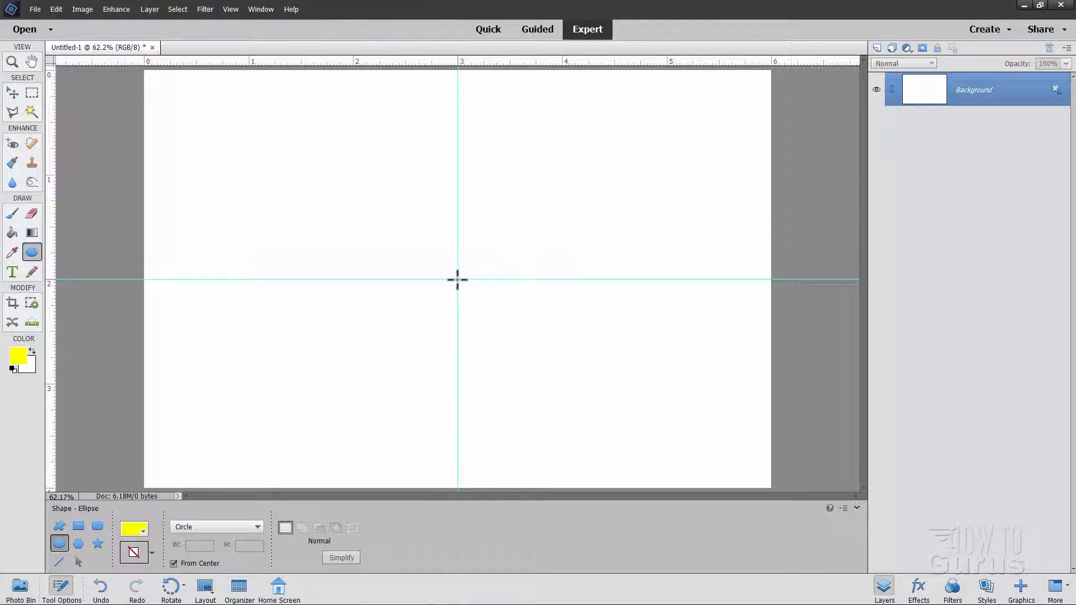
drag(457, 279, 521, 354)
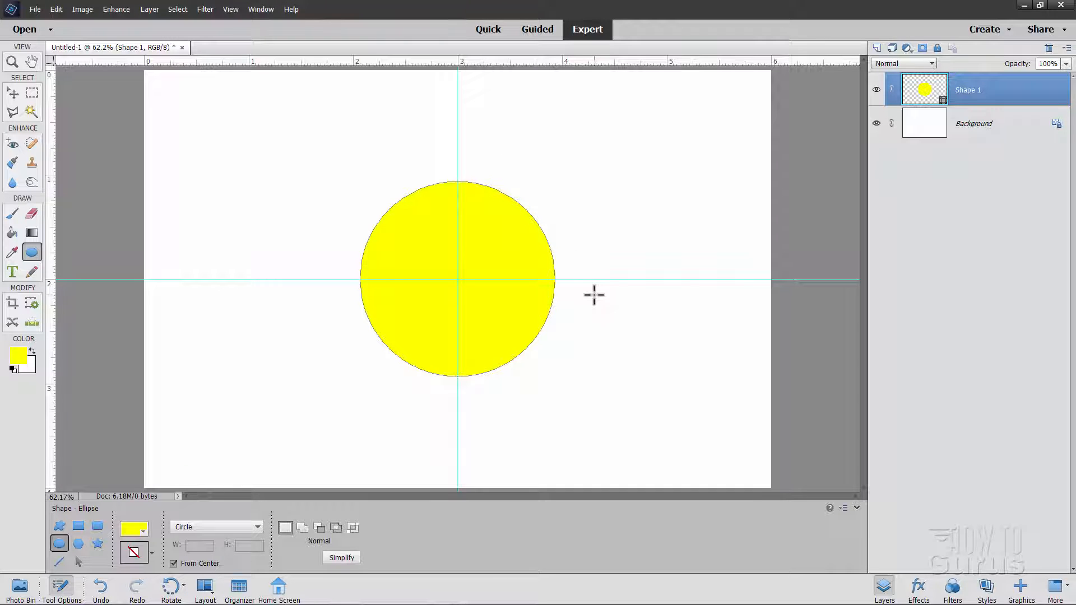
key(ctrl+z)
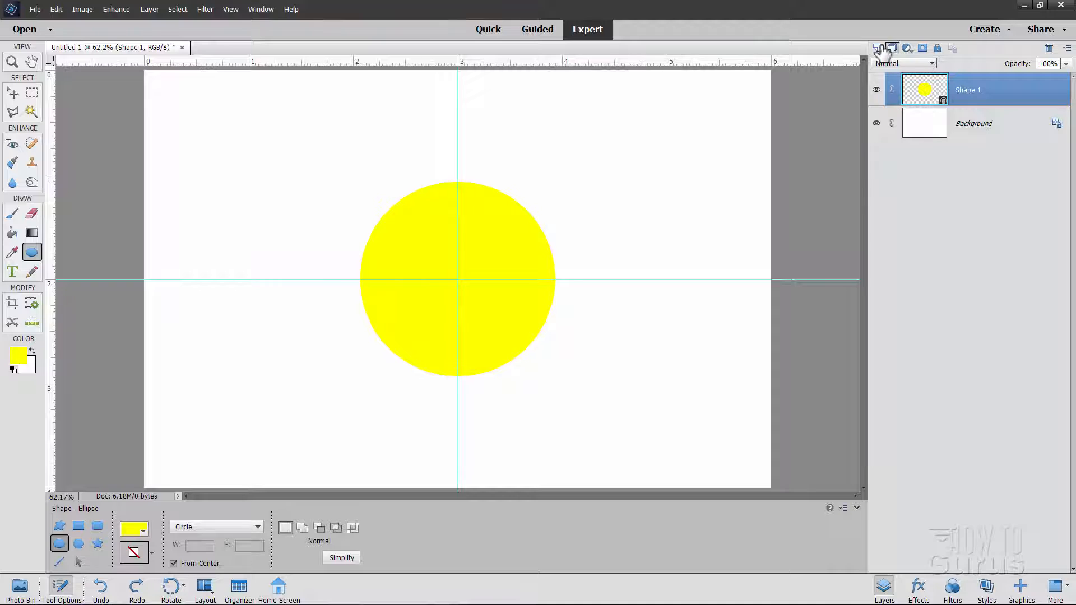
Step: Add a new layer and draw a cyan circle about 2.1 inches wide on it, centred on the guide intersection
click(877, 48)
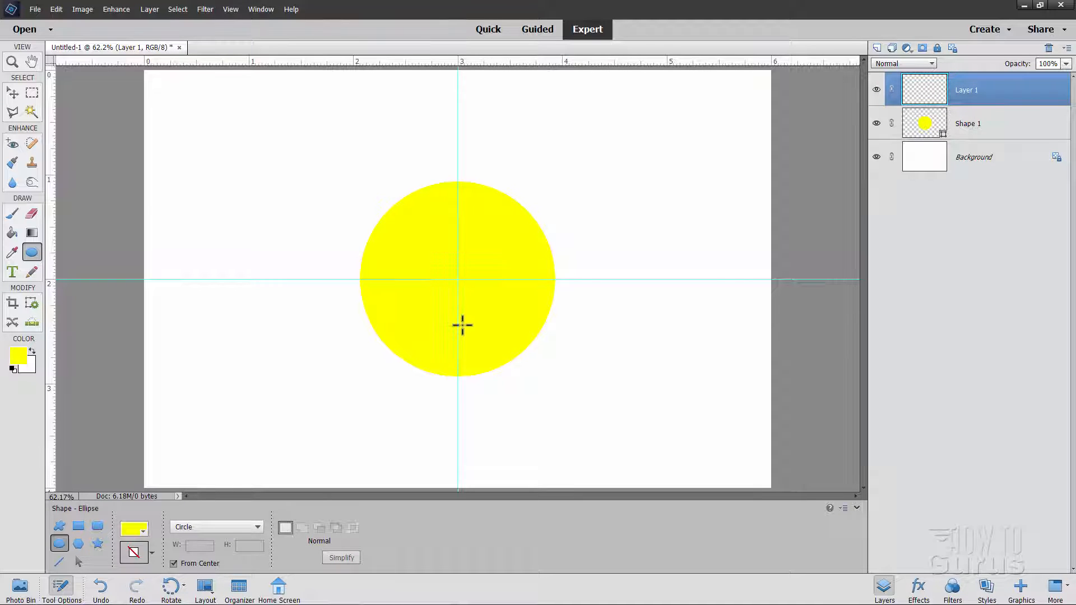
click(140, 536)
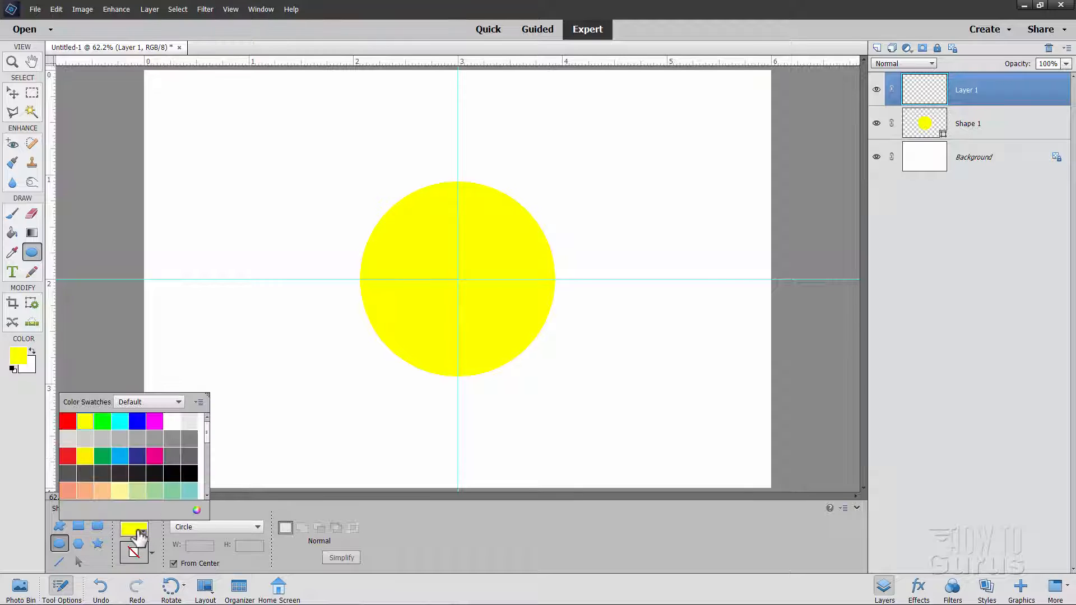
click(121, 422)
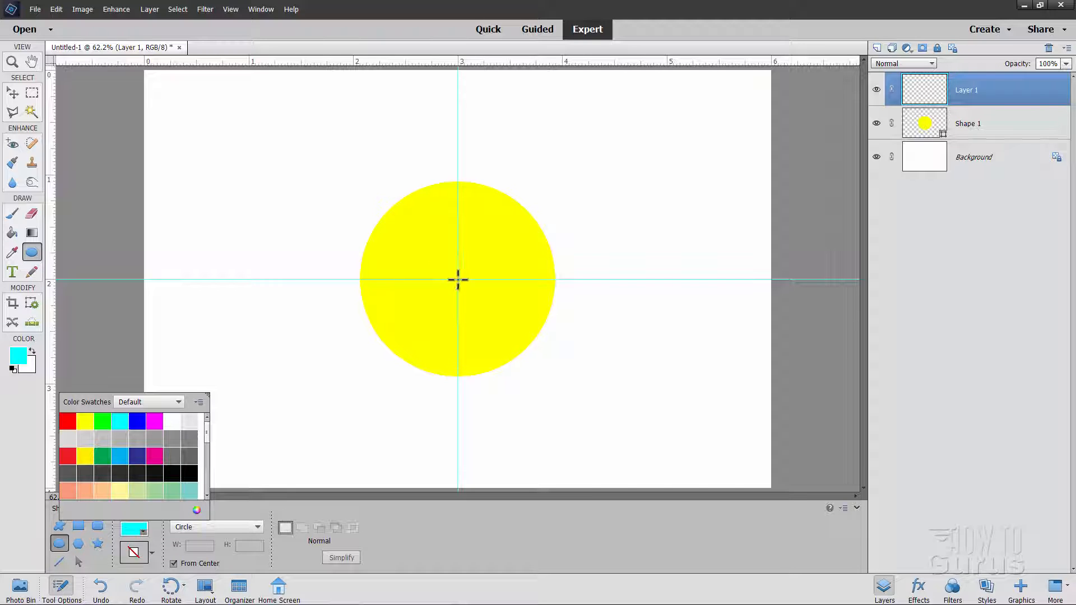
drag(458, 279, 540, 353)
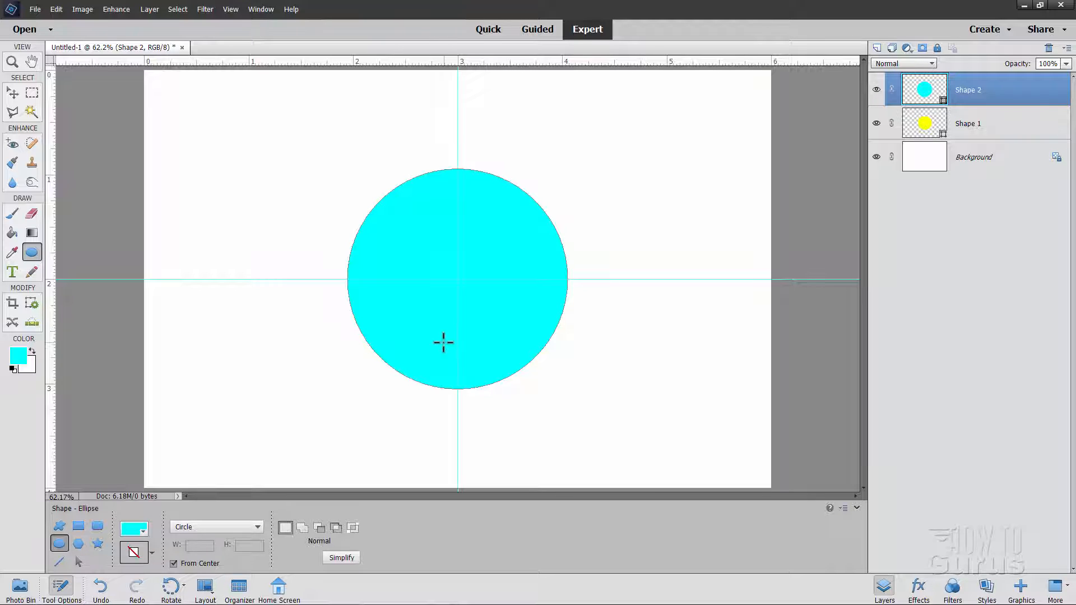
Step: Reset the colours to default black and white and set the Horizontal Type tool to centred Comic Sans MS Bold Italic, 24 pt
click(14, 370)
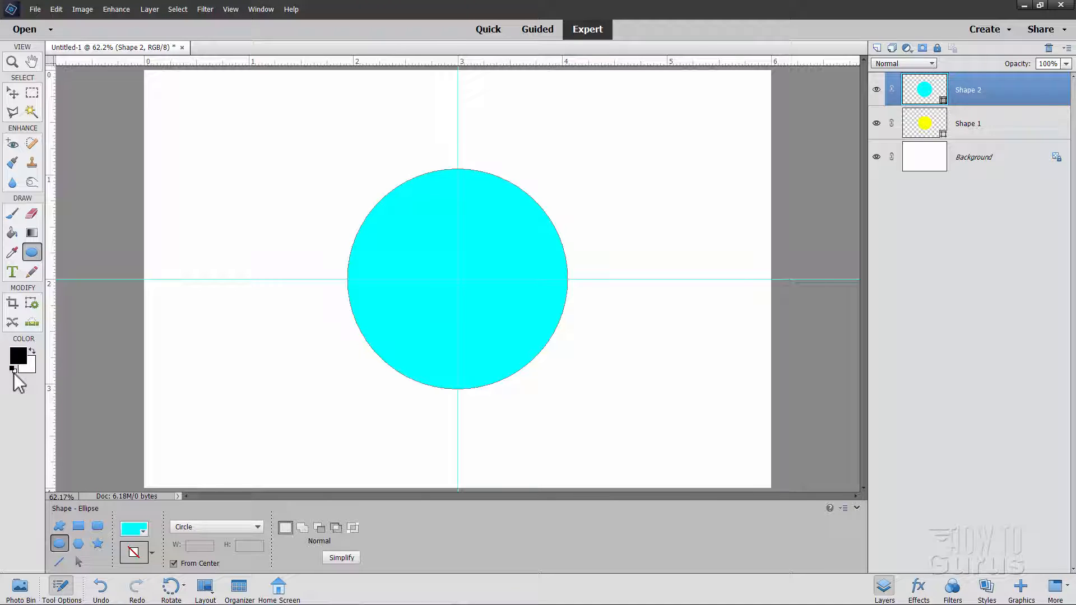
click(11, 272)
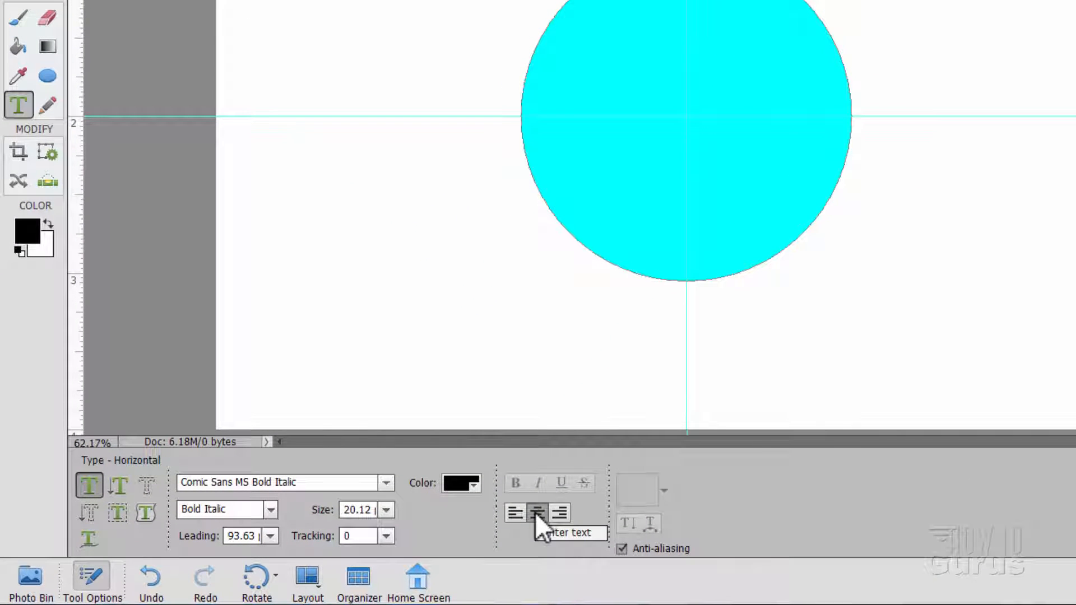
click(386, 510)
click(391, 435)
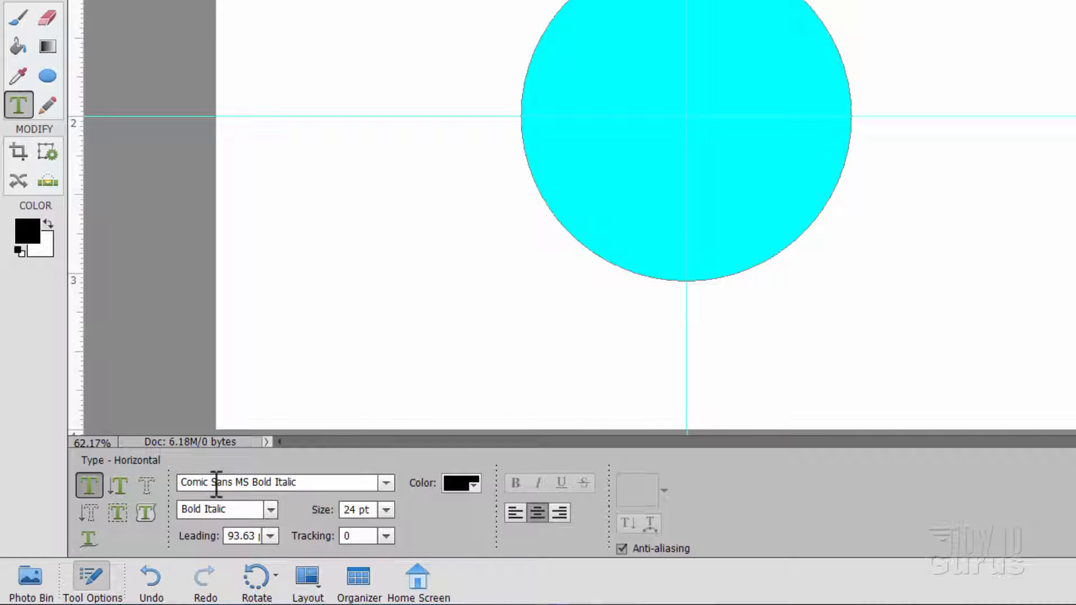
click(387, 482)
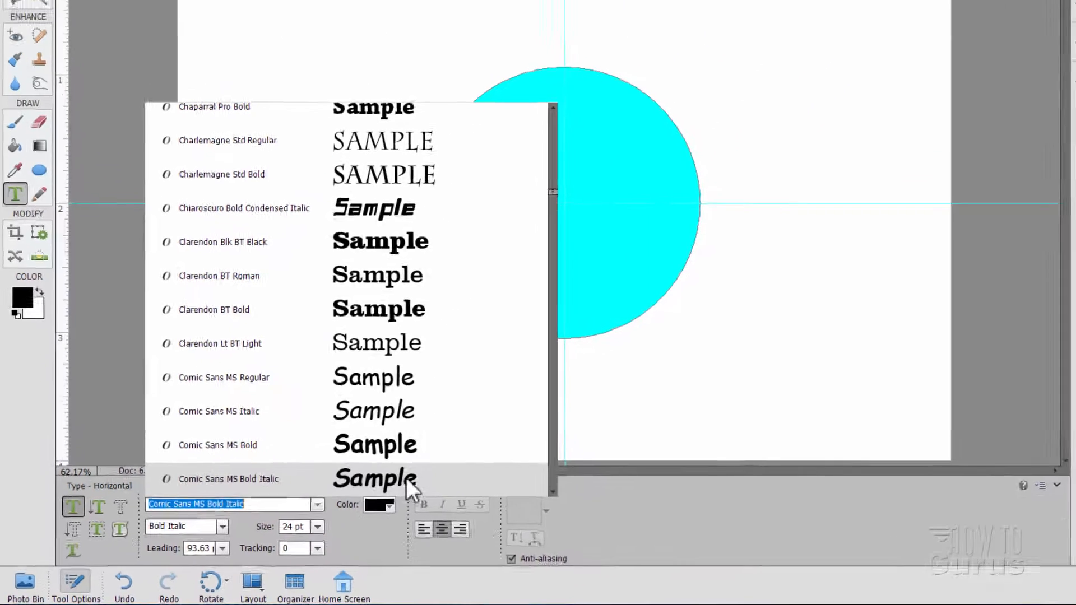
click(488, 455)
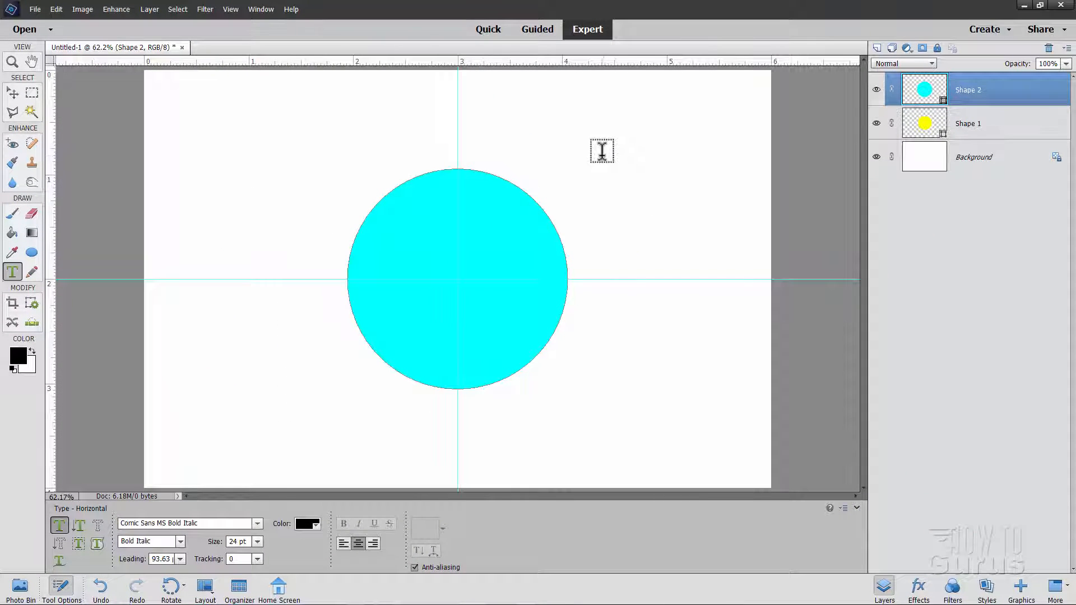
Step: Add the word "Text" above the circle, move it toward the page's upper-right corner, and return to the Type tool
click(577, 118)
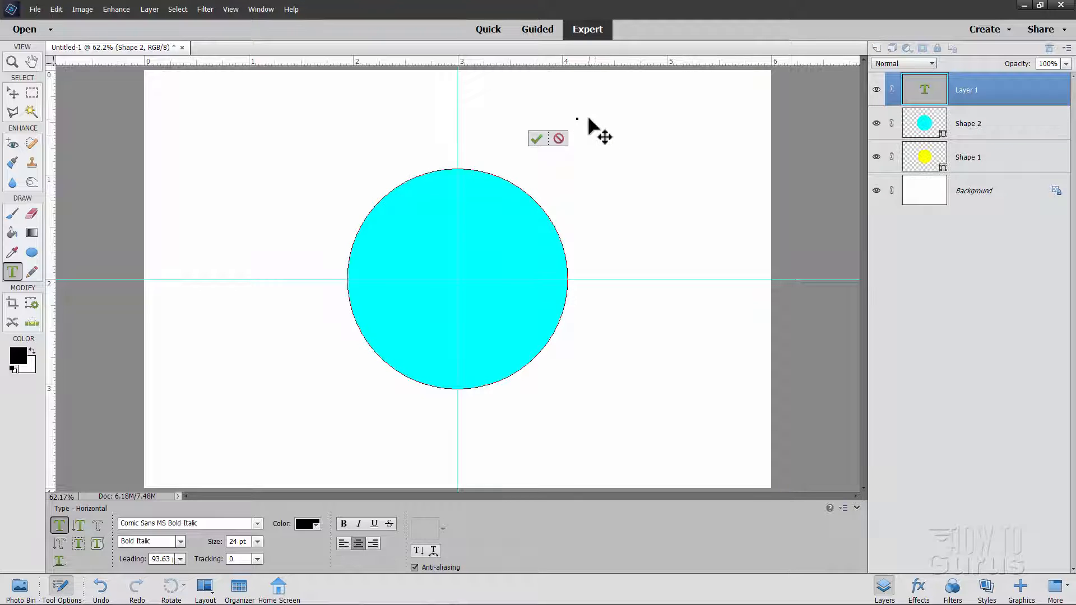
text(Text)
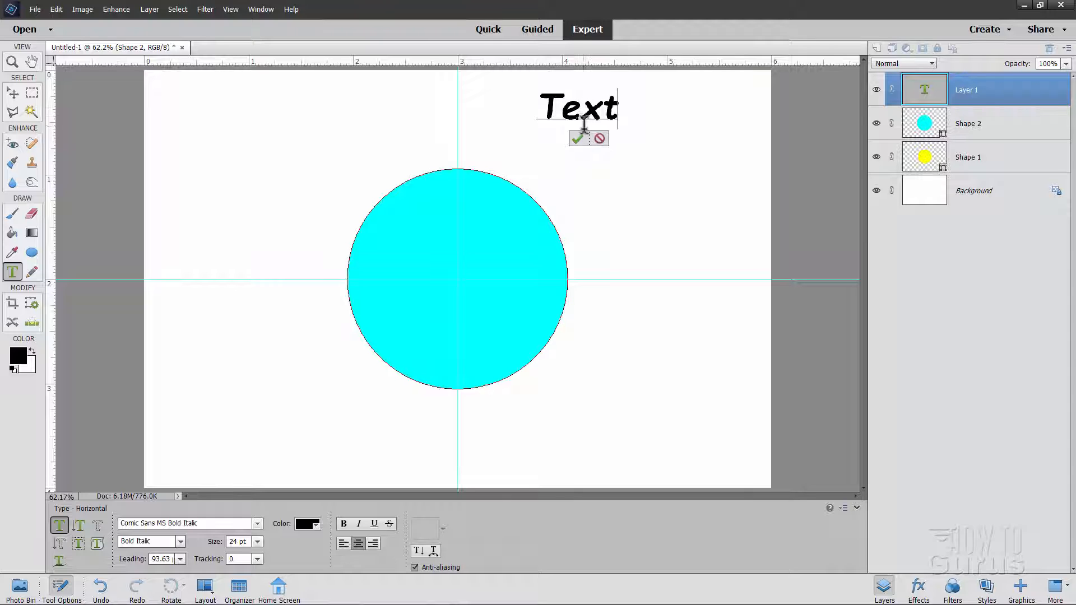
click(579, 139)
key(v)
drag(597, 129, 697, 130)
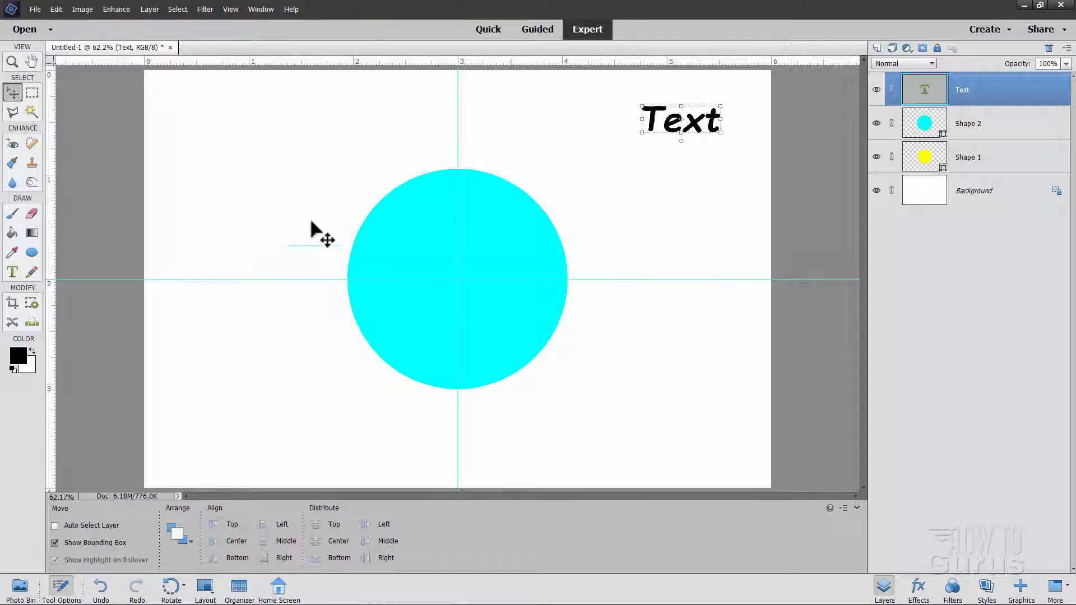
click(12, 272)
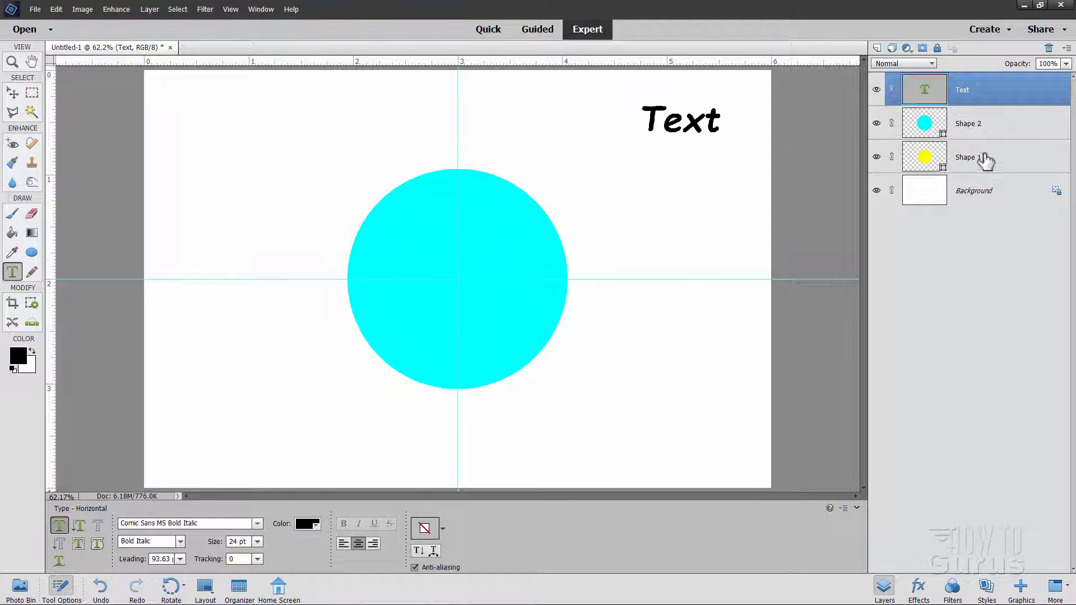
Step: With the cyan circle's layer selected, enter the text "This is some text inside of a shape" inside the circle
click(996, 133)
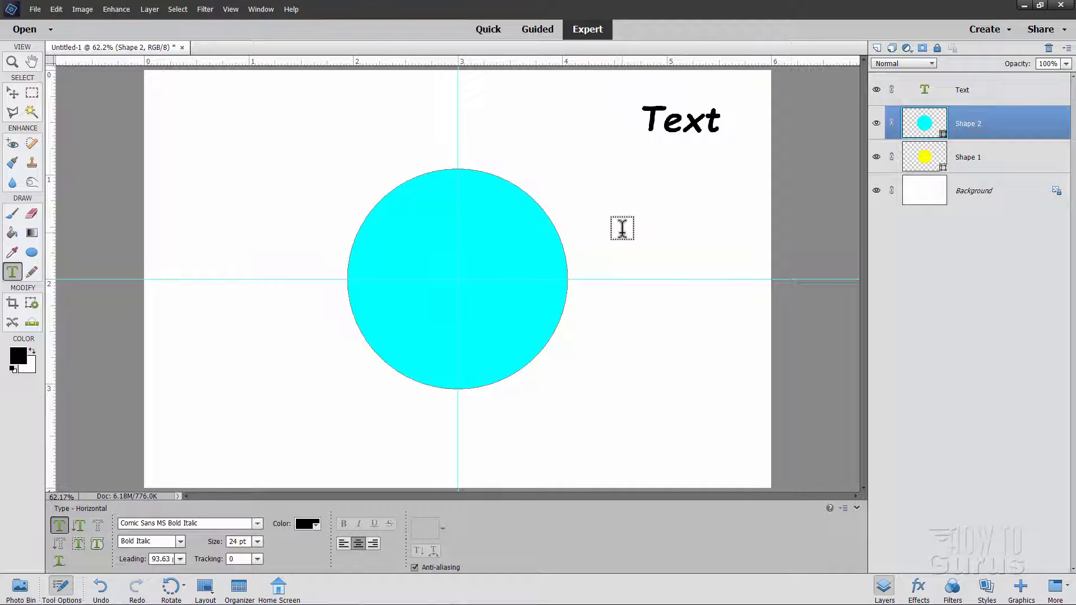
click(475, 242)
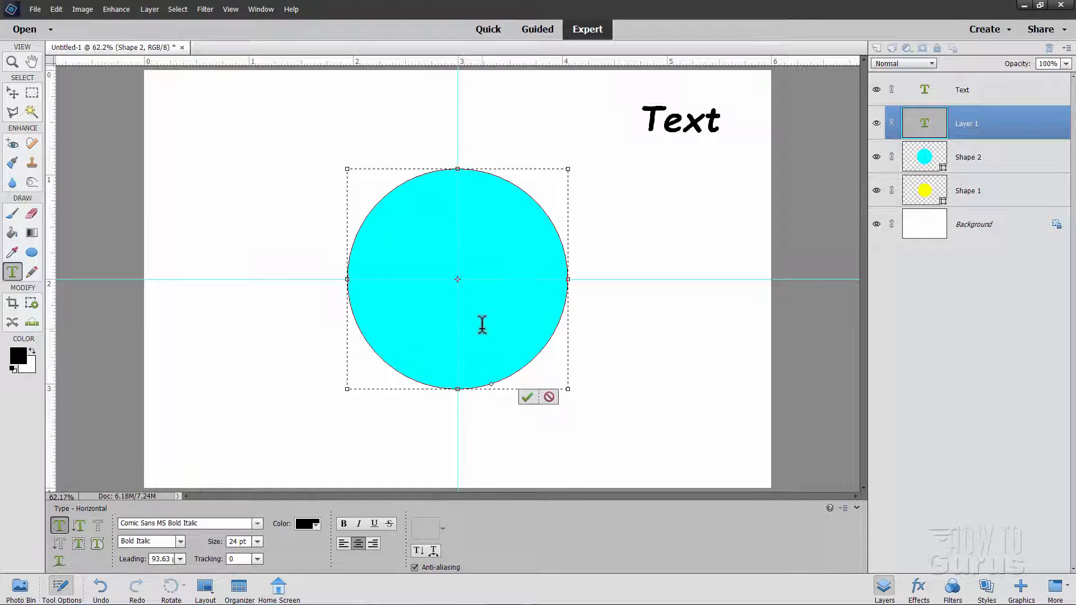
text(Th)
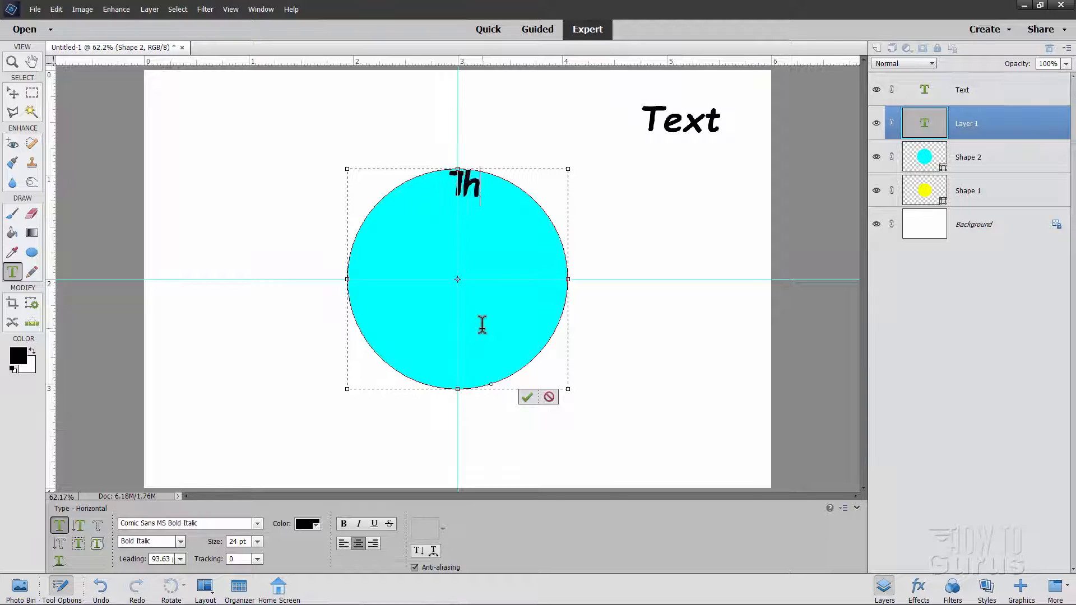
text(is is s)
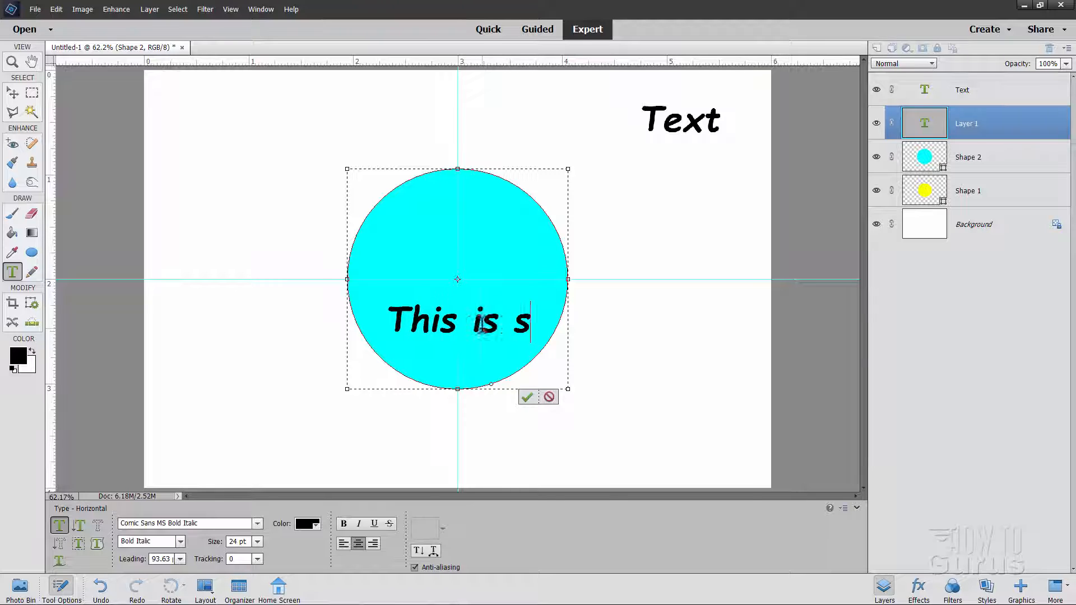
key(BackSpace)
key(BackSpace)
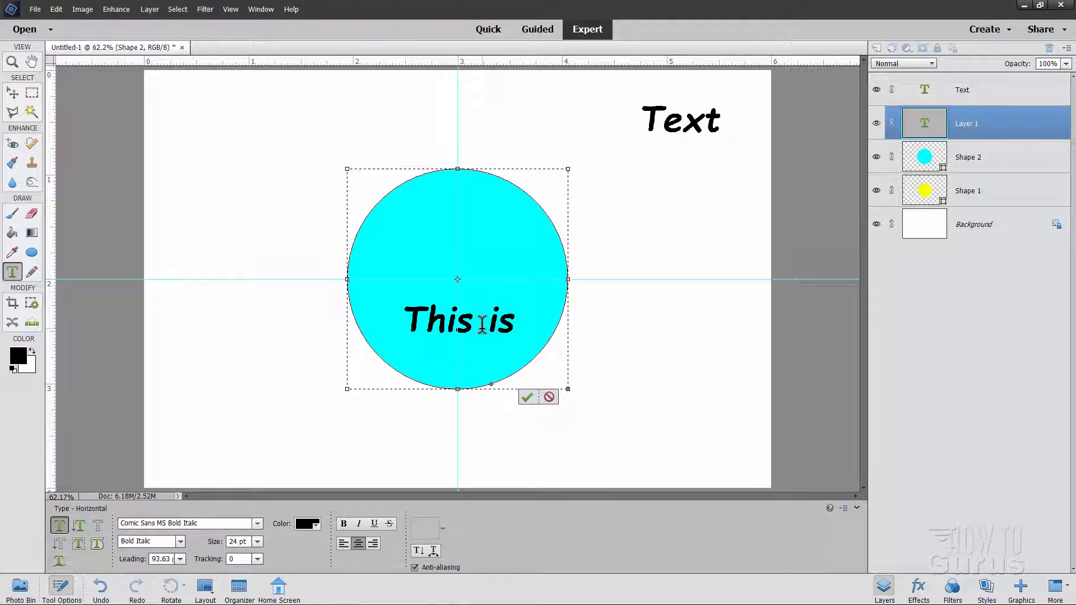
Step: Set the leading of all the text inside the circle to Auto and commit the text
key(ctrl+a)
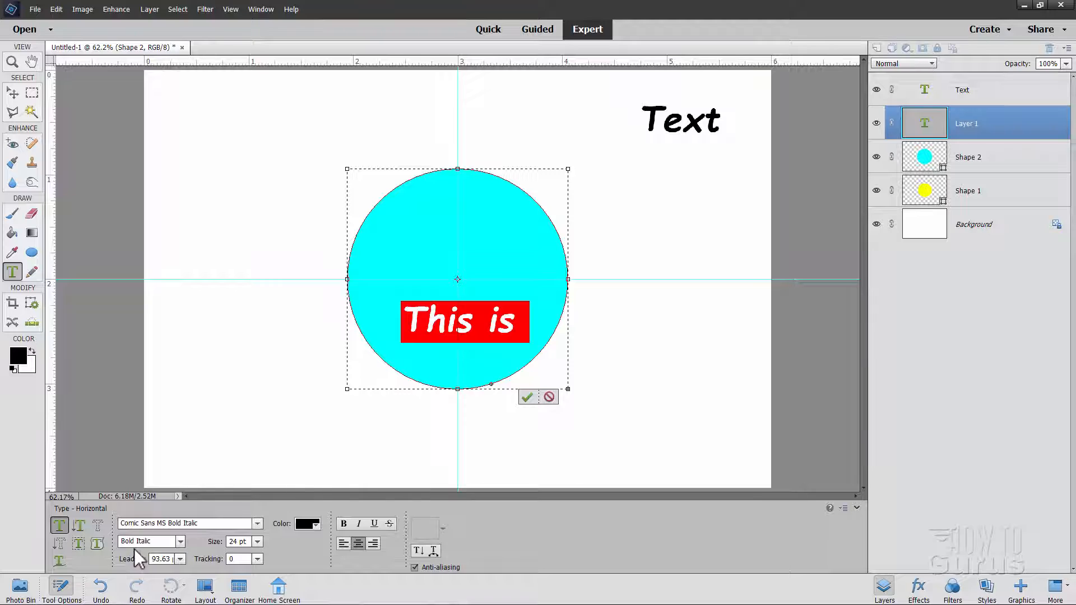
click(180, 559)
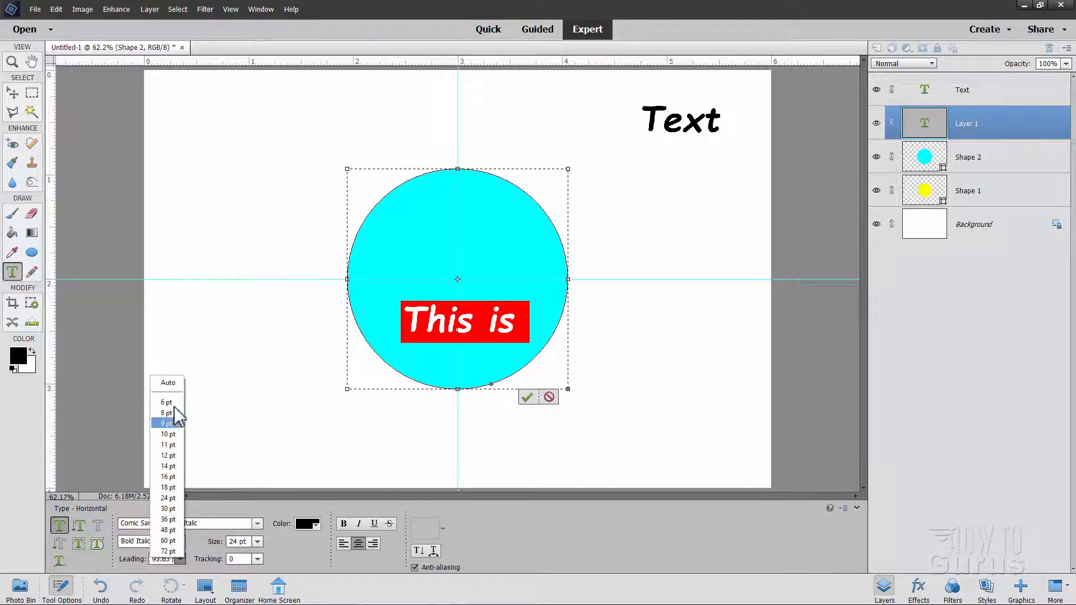
click(168, 383)
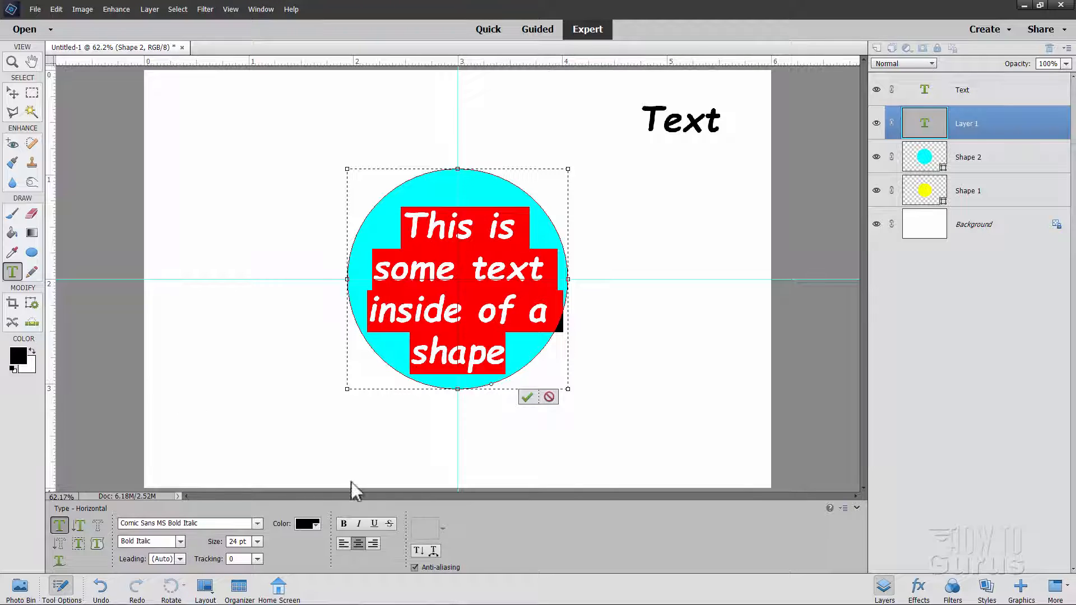
click(511, 299)
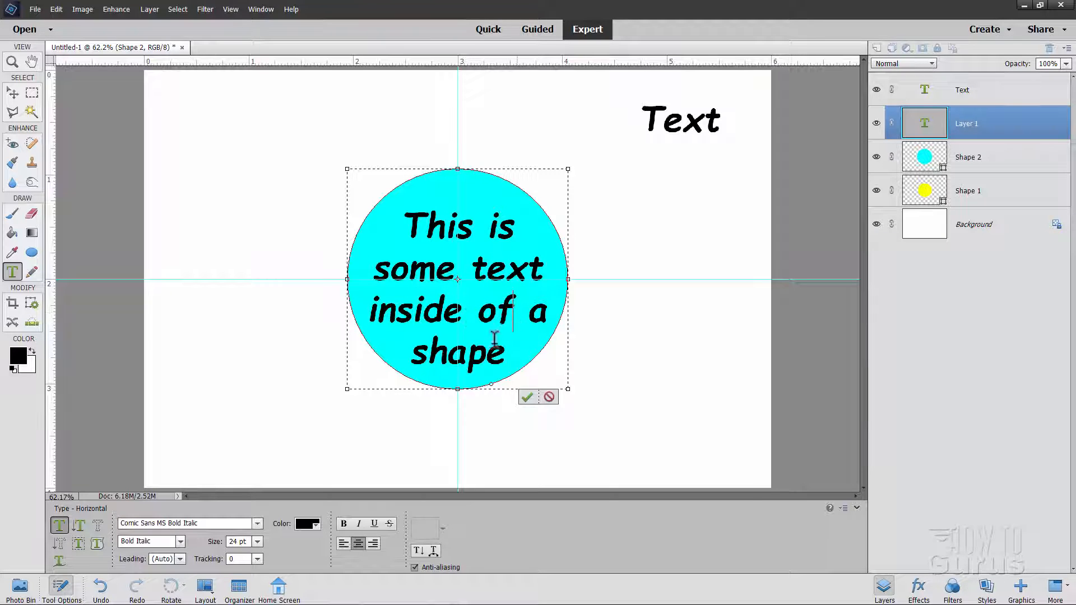
click(528, 397)
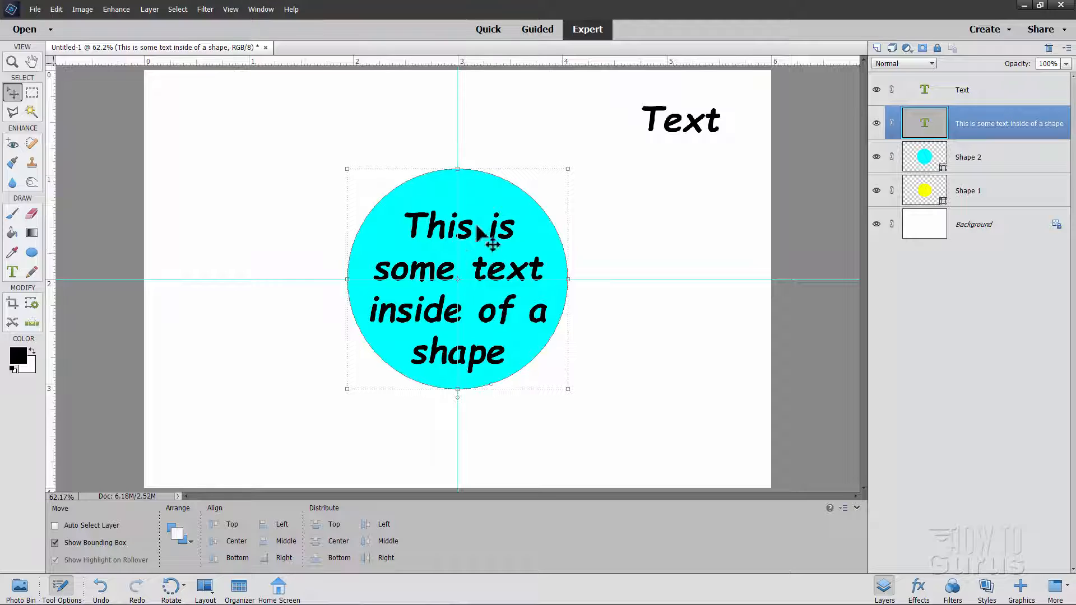
Step: Hide the text layer inside the circle and start a path text at the top of the cyan circle's outline
click(876, 123)
click(955, 159)
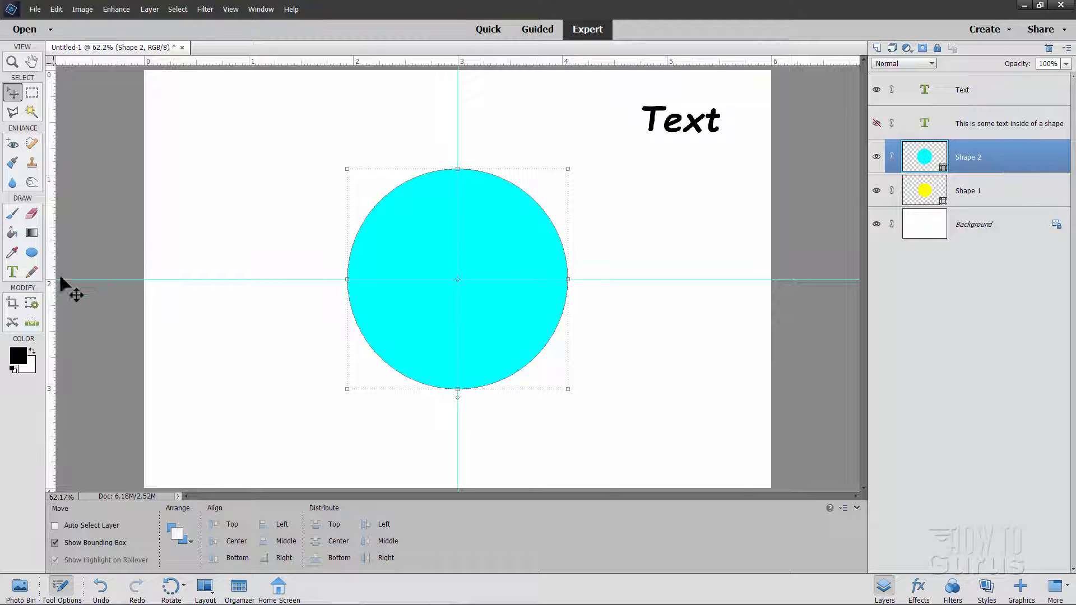
click(12, 272)
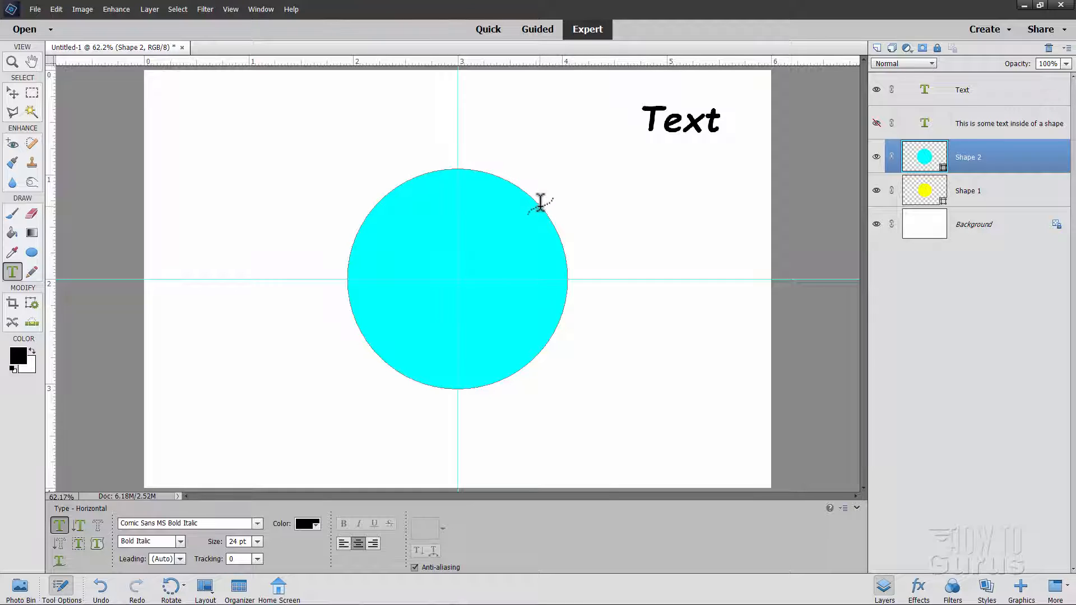
click(457, 165)
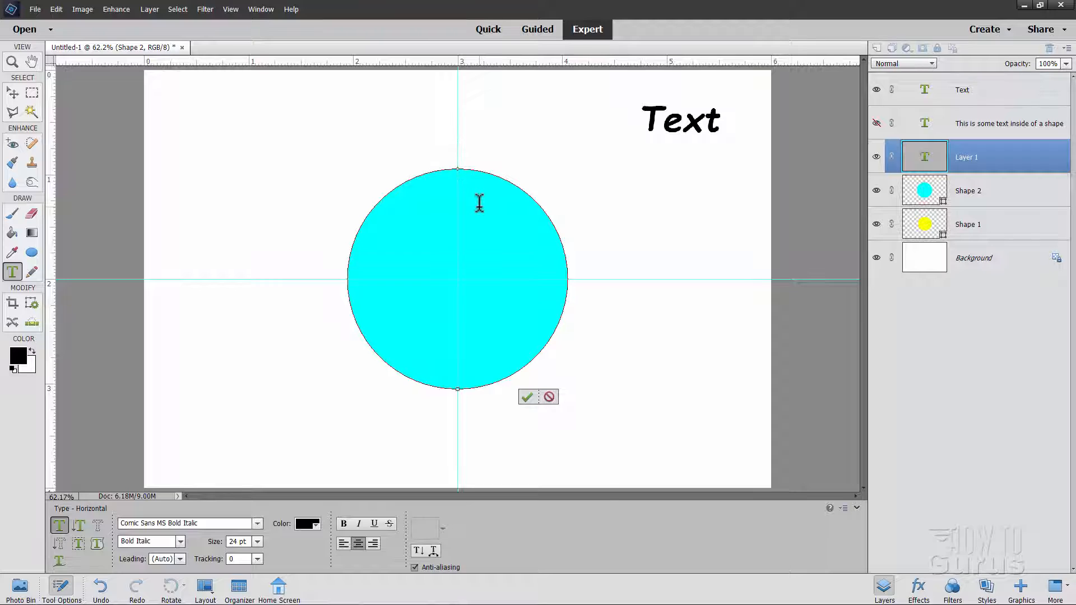
Step: Enter "This is text on a circle and goes around" along the circle's outline
text(This is tex)
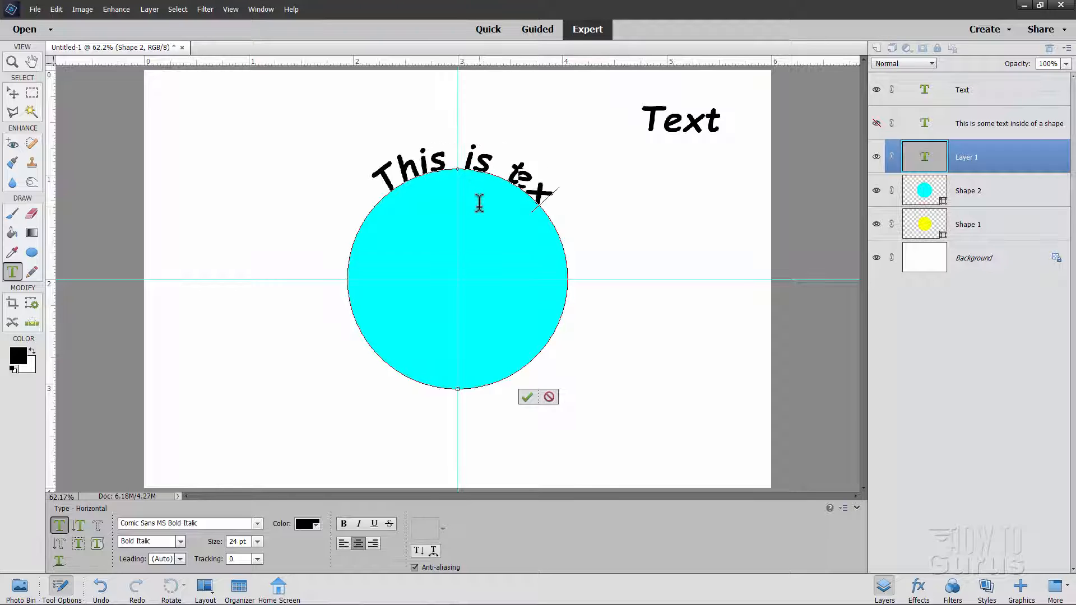
text(t on a circle)
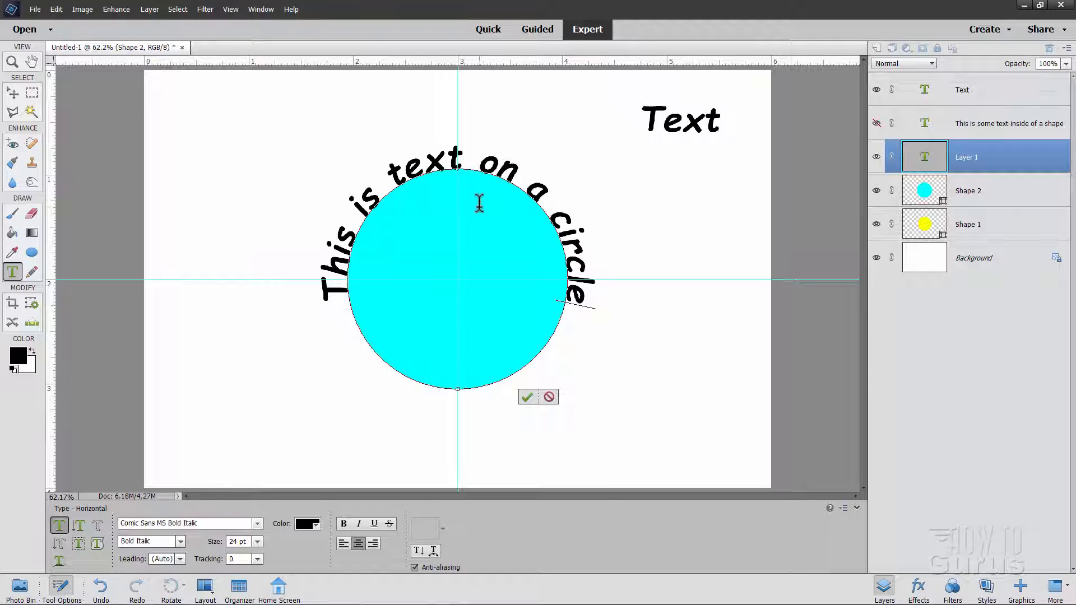
text( a)
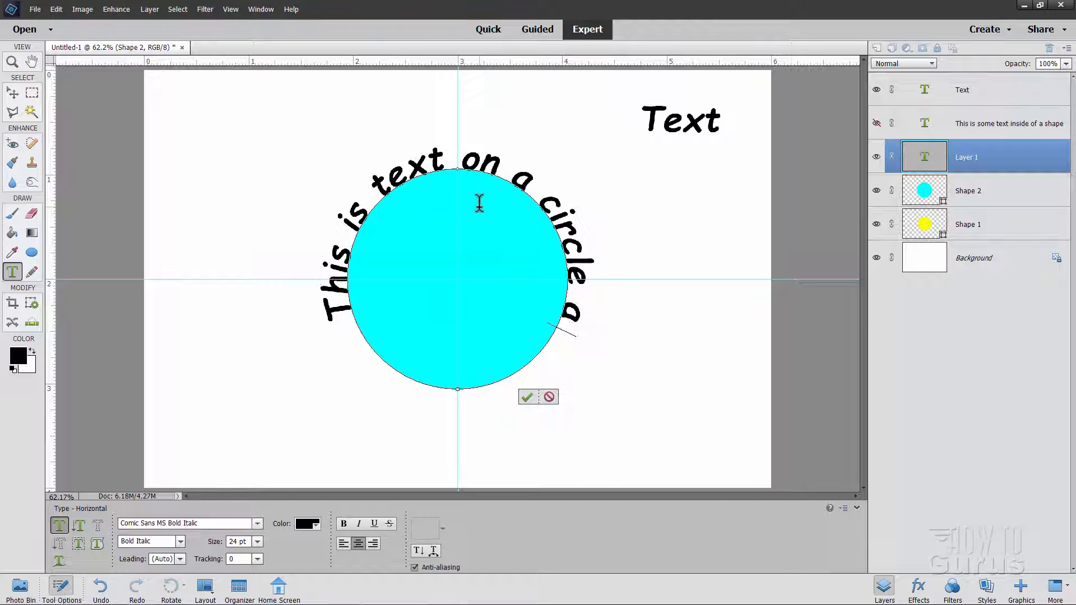
text(nd goes around)
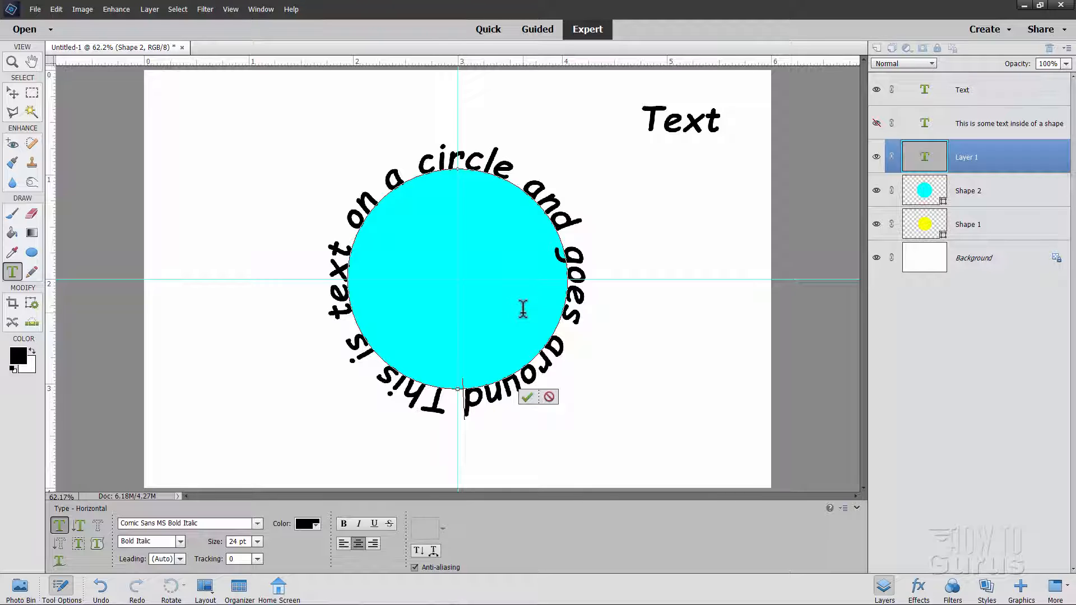
Step: Replace the text along the circle's outline with "When I Grow Up..."
key(BackSpace)
key(BackSpace)
key(BackSpace)
key(BackSpace)
key(BackSpace)
key(BackSpace)
key(BackSpace)
key(BackSpace)
key(BackSpace)
key(BackSpace)
key(BackSpace)
key(BackSpace)
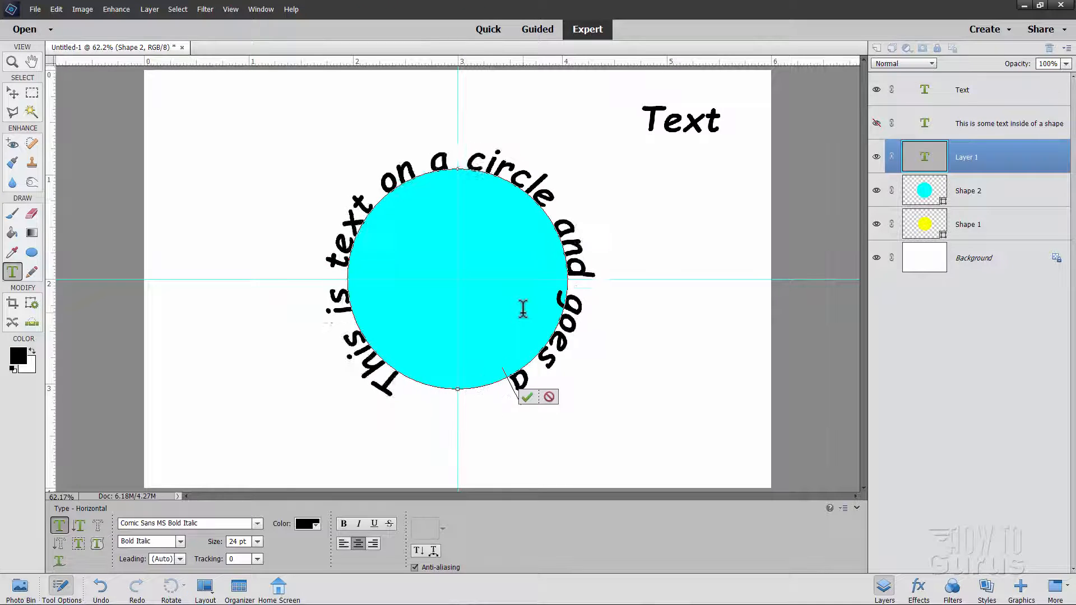
key(BackSpace)
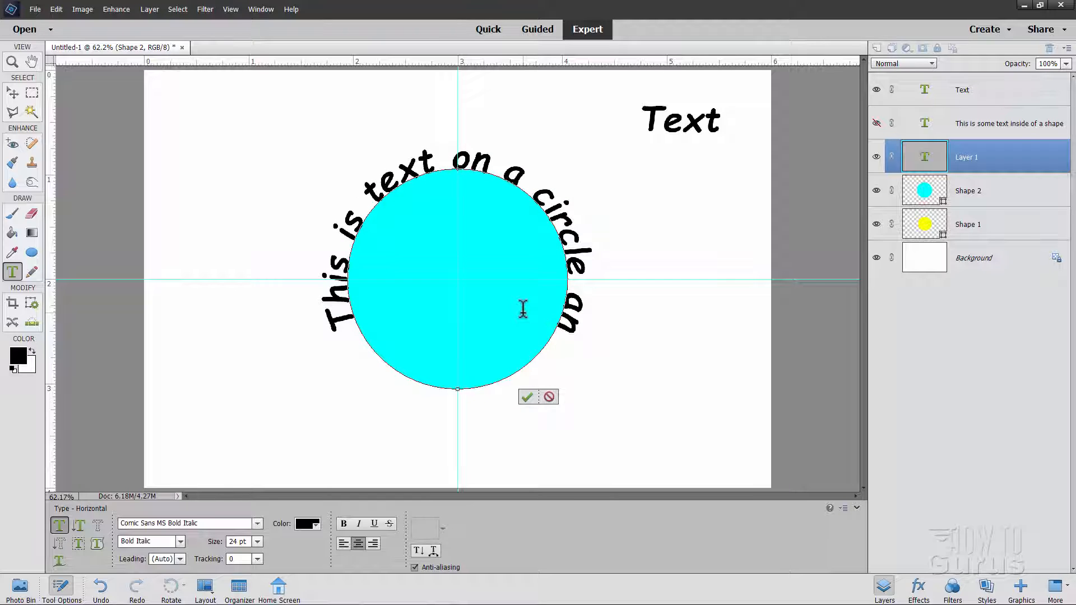
key(BackSpace)
key(BackSpace)
key(BackSpace)
key(BackSpace)
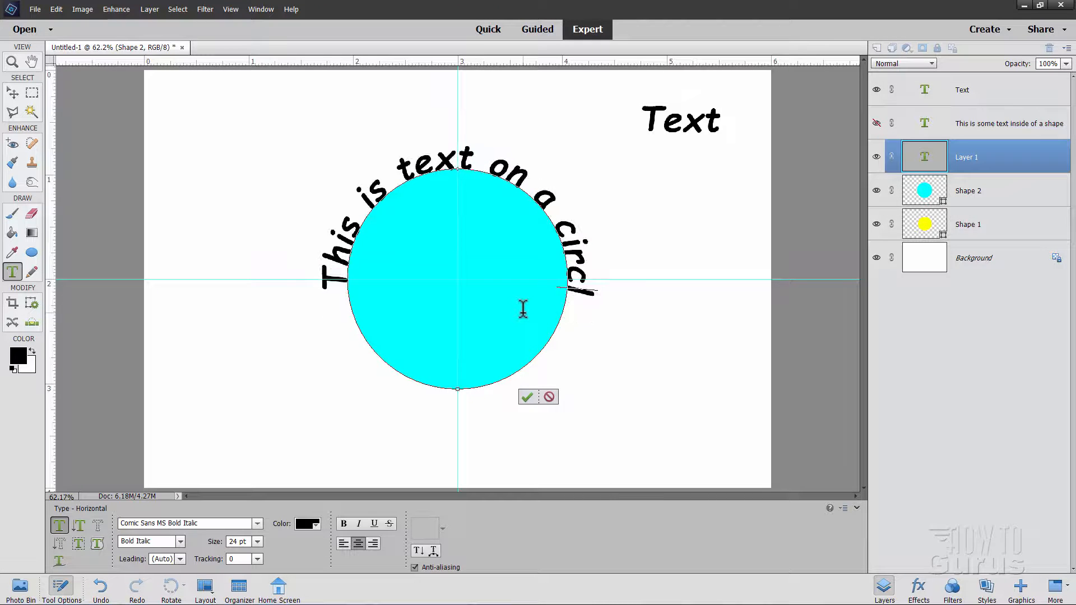
key(BackSpace)
key(BackSpace)
key(BackSpace)
key(BackSpace)
key(BackSpace)
key(BackSpace)
key(BackSpace)
key(BackSpace)
key(BackSpace)
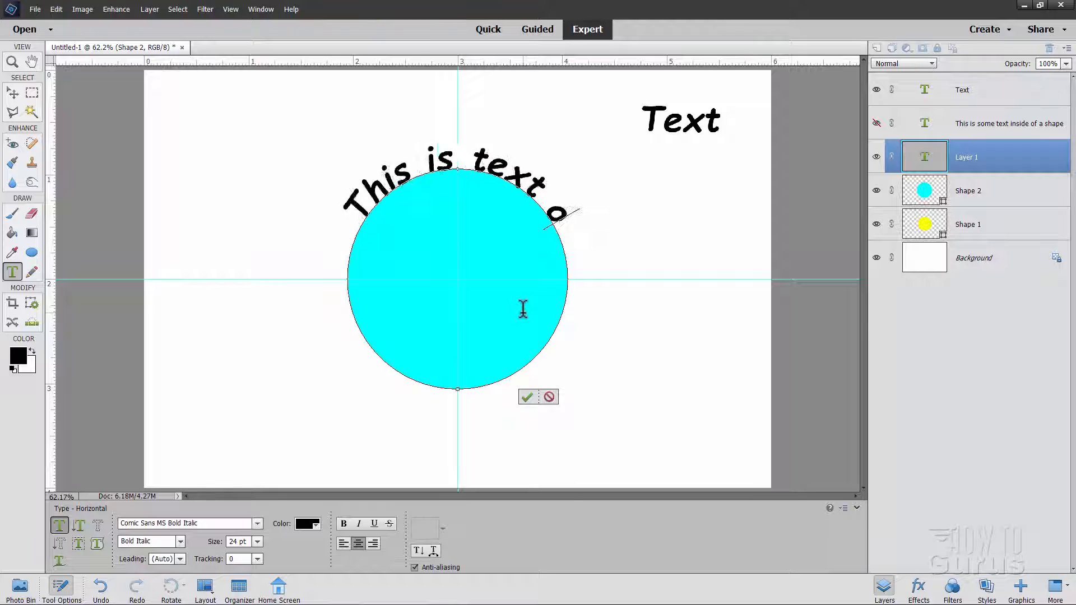
key(BackSpace)
key(BackSpace)
key(BackSpace)
key(BackSpace)
key(BackSpace)
key(BackSpace)
key(BackSpace)
key(BackSpace)
key(BackSpace)
key(BackSpace)
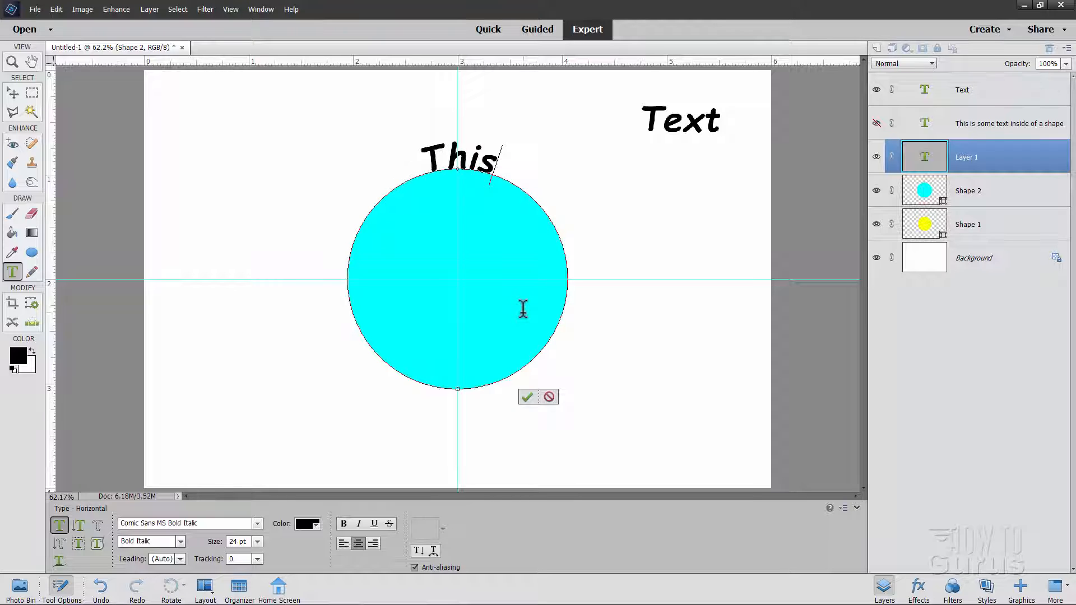
key(BackSpace)
key(BackSpace)
key(BackSpace)
key(BackSpace)
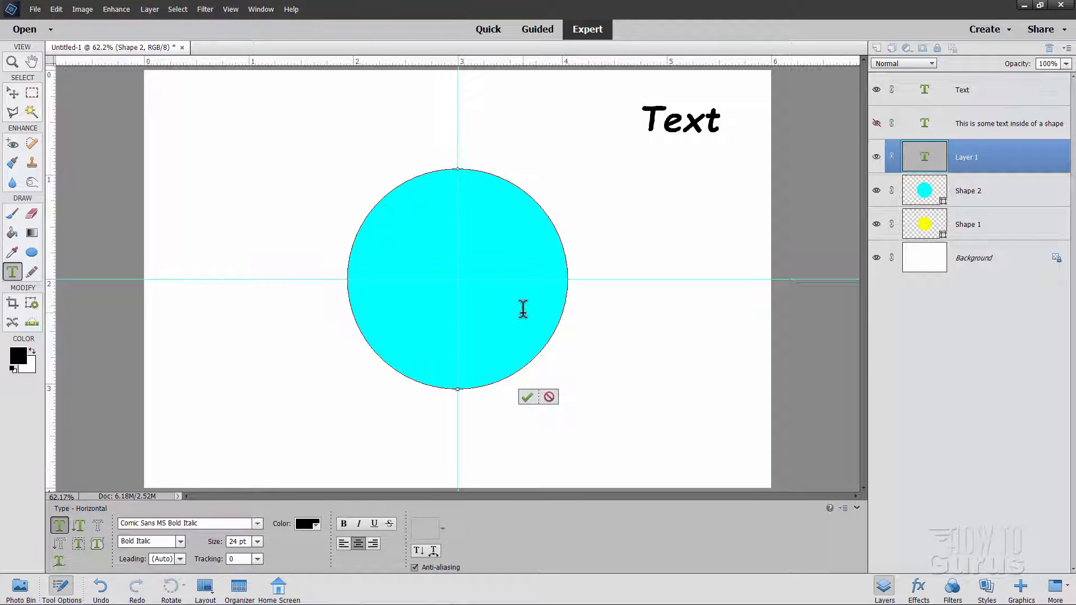
text(When I)
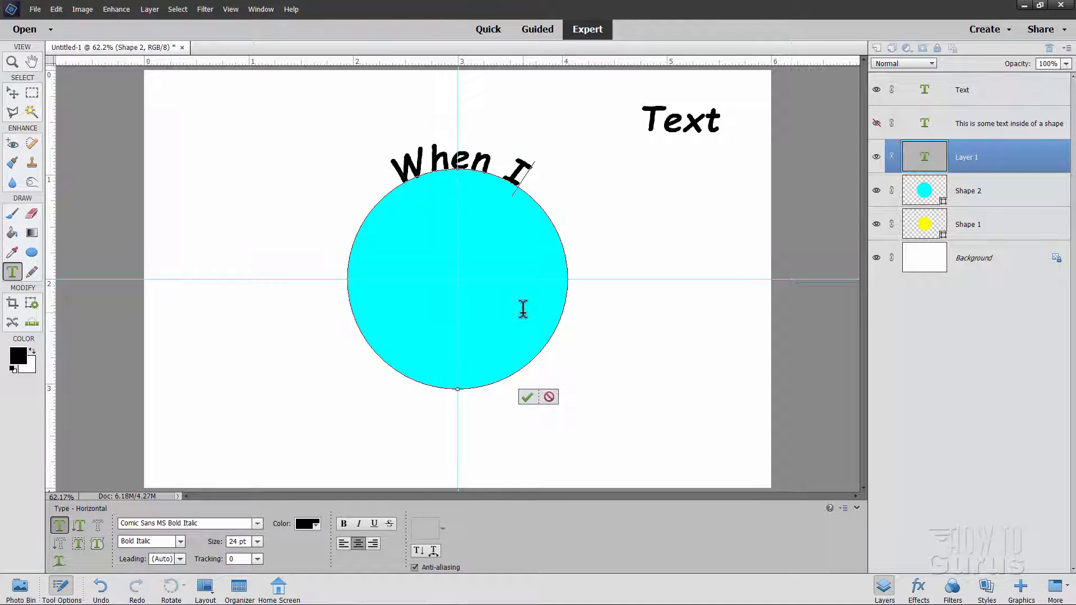
text( Grow Up)
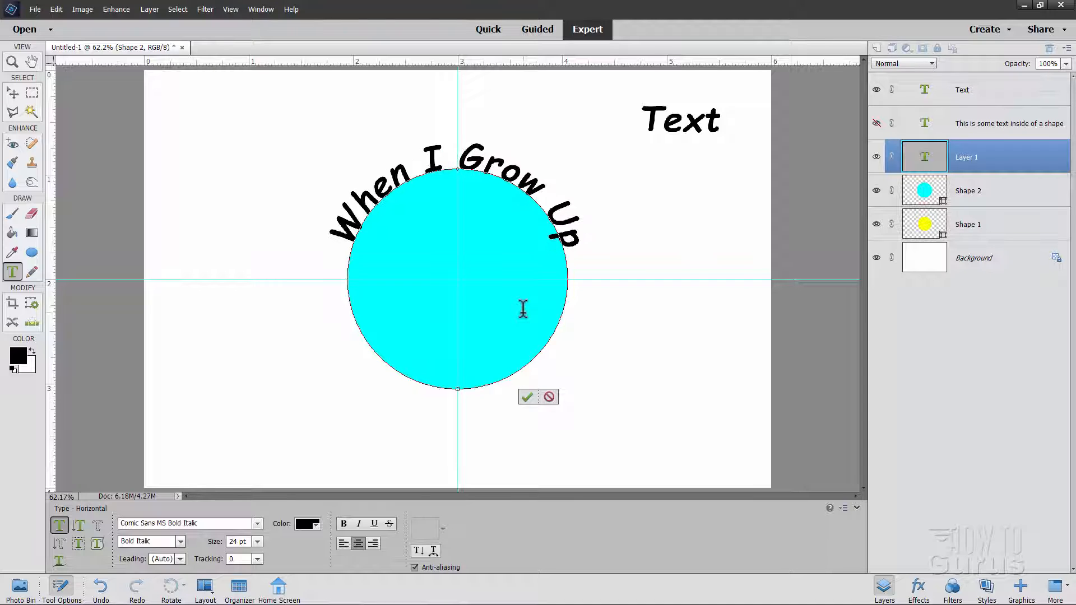
text(...)
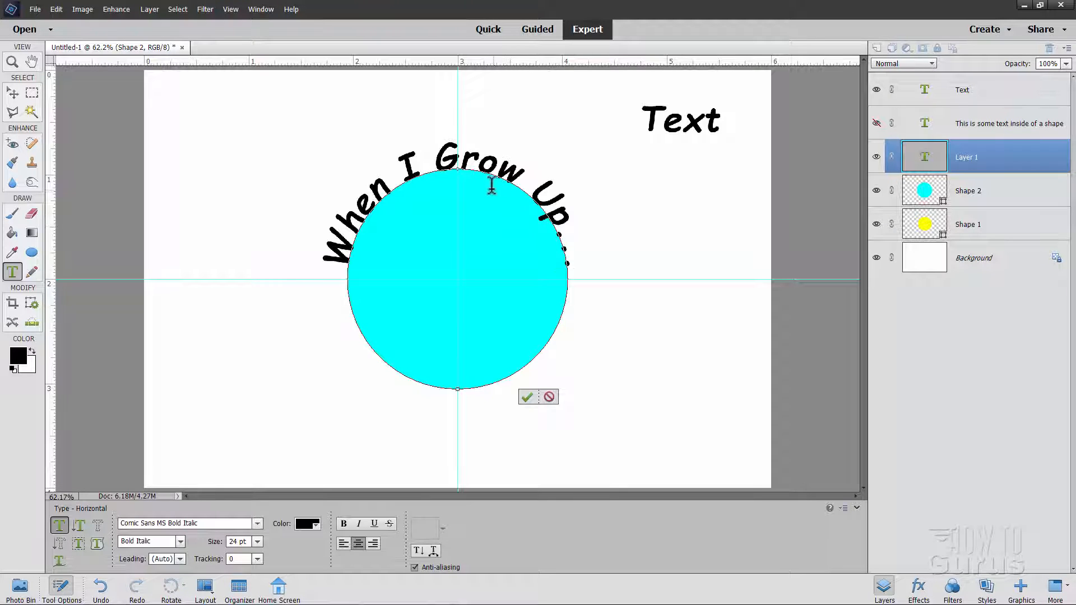
Step: Select the whole curved text and rotate it slightly clockwise around the circle to balance it
key(ctrl+a)
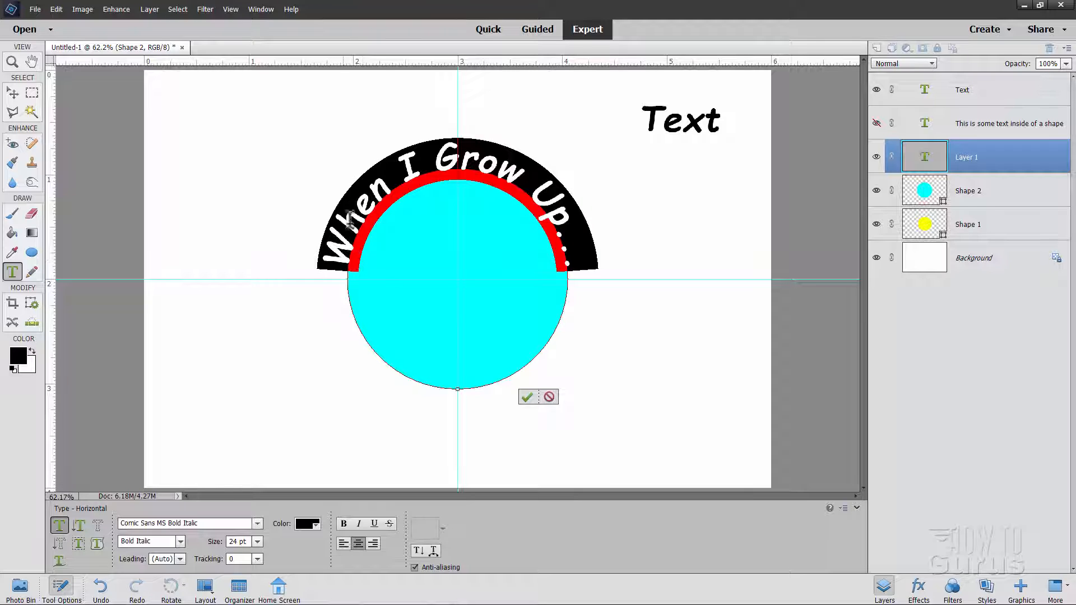
key(ctrl)
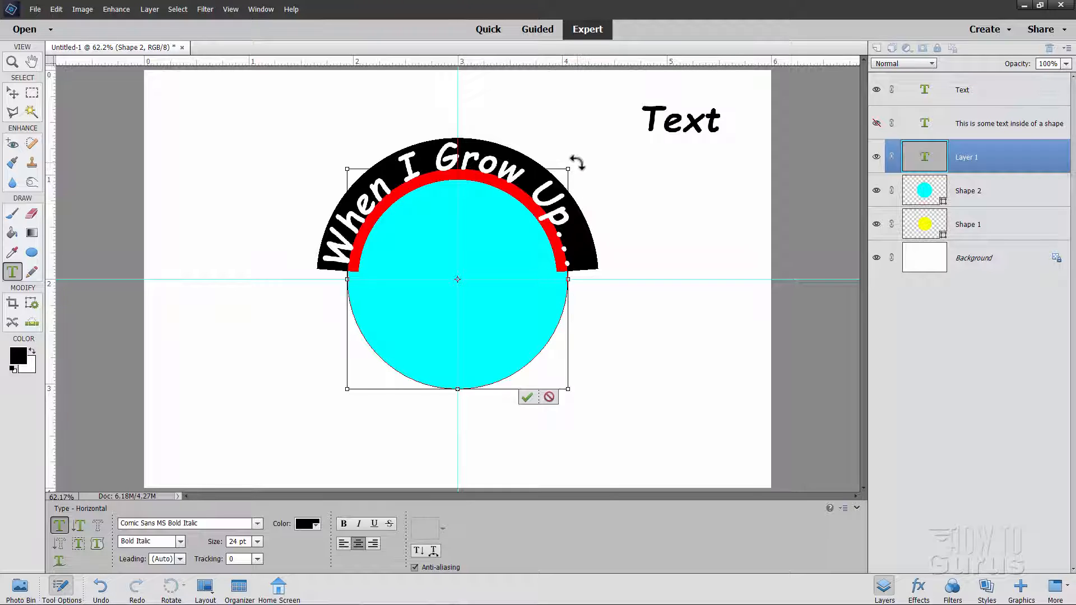
mouse_move(578, 163)
mouse_down()
mouse_move(590, 181)
mouse_move(591, 170)
mouse_up()
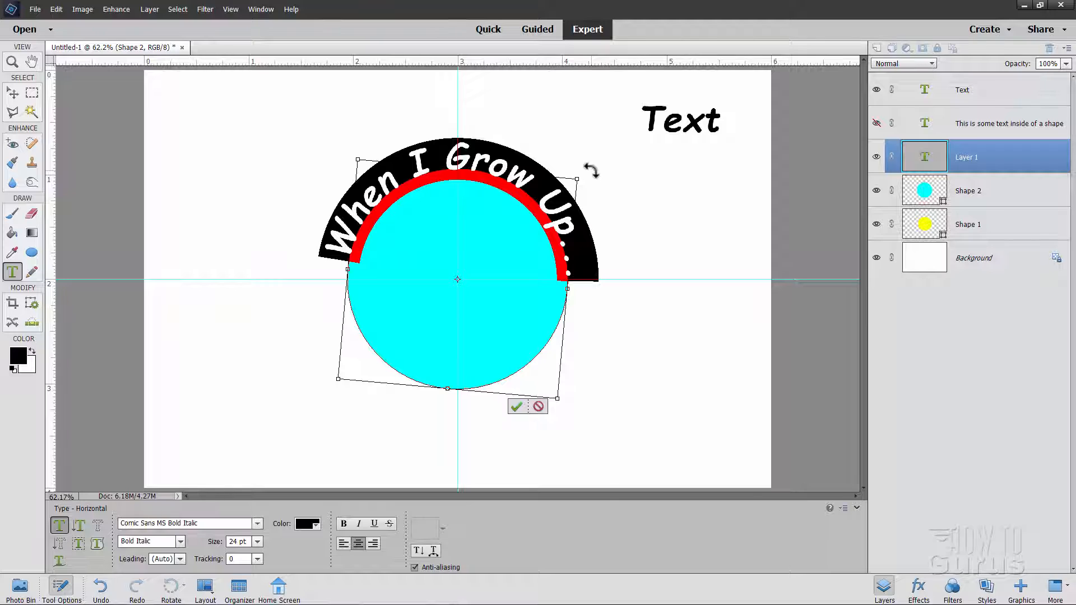
drag(591, 170, 579, 191)
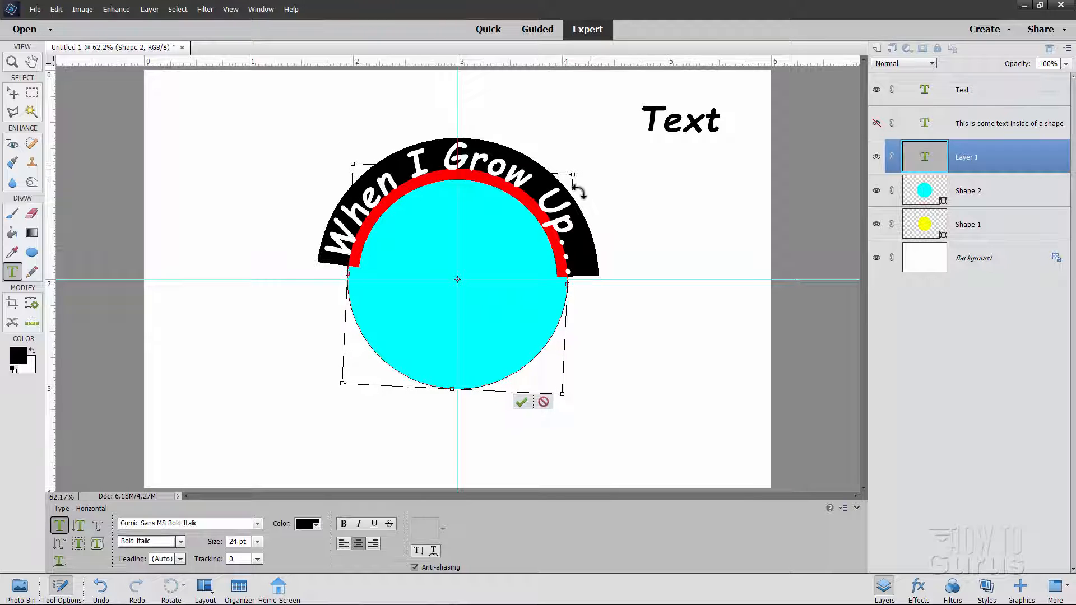
drag(560, 274, 557, 268)
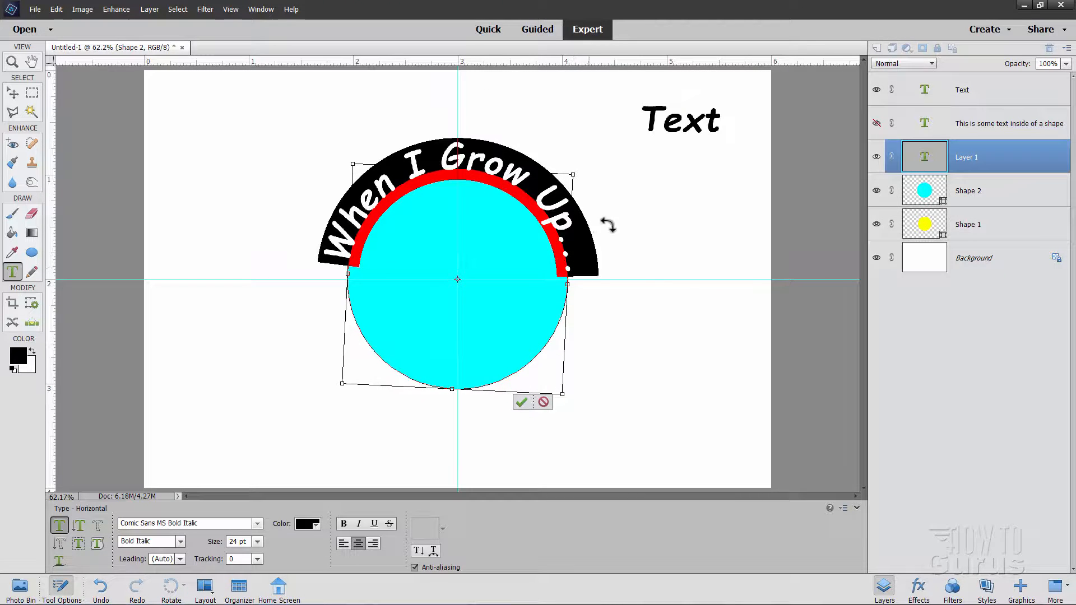
drag(587, 172, 585, 209)
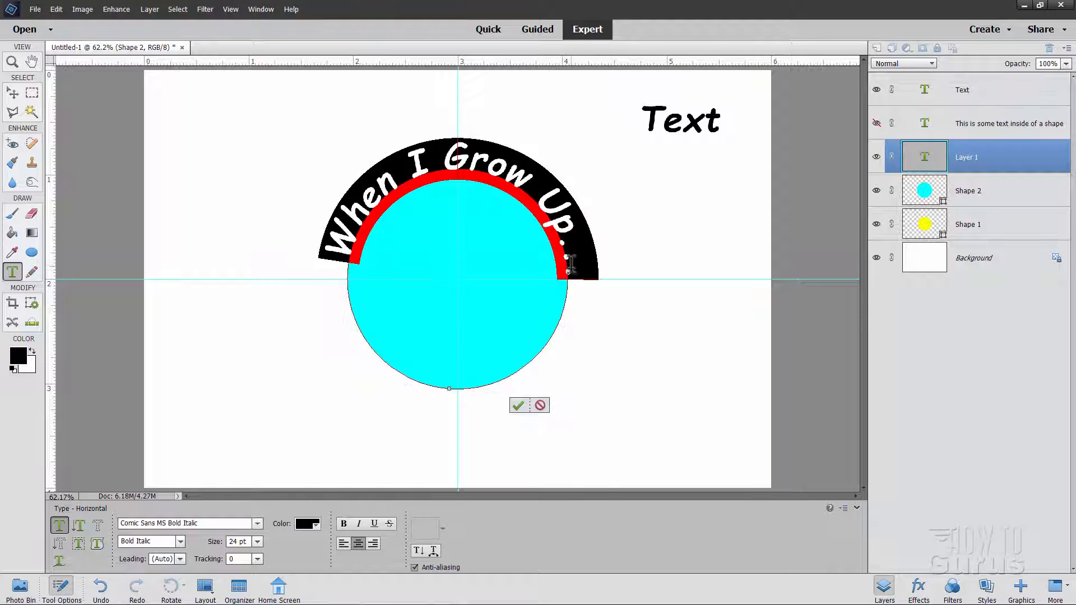
Step: Delete the trailing dots after "When I Grow Up" and select the whole line of curved text
click(570, 268)
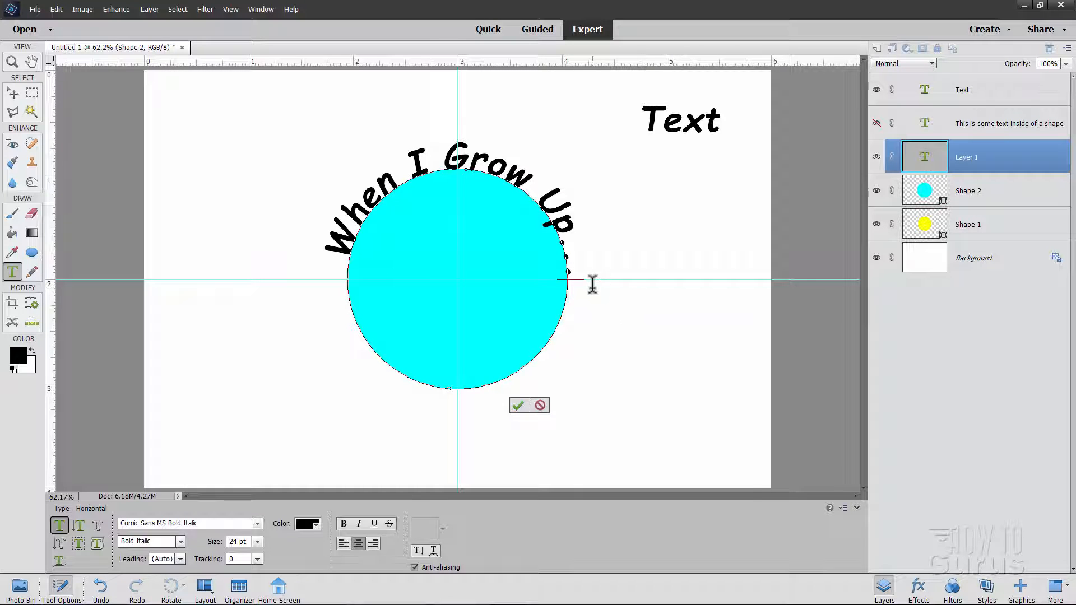
key(BackSpace)
key(BackSpace)
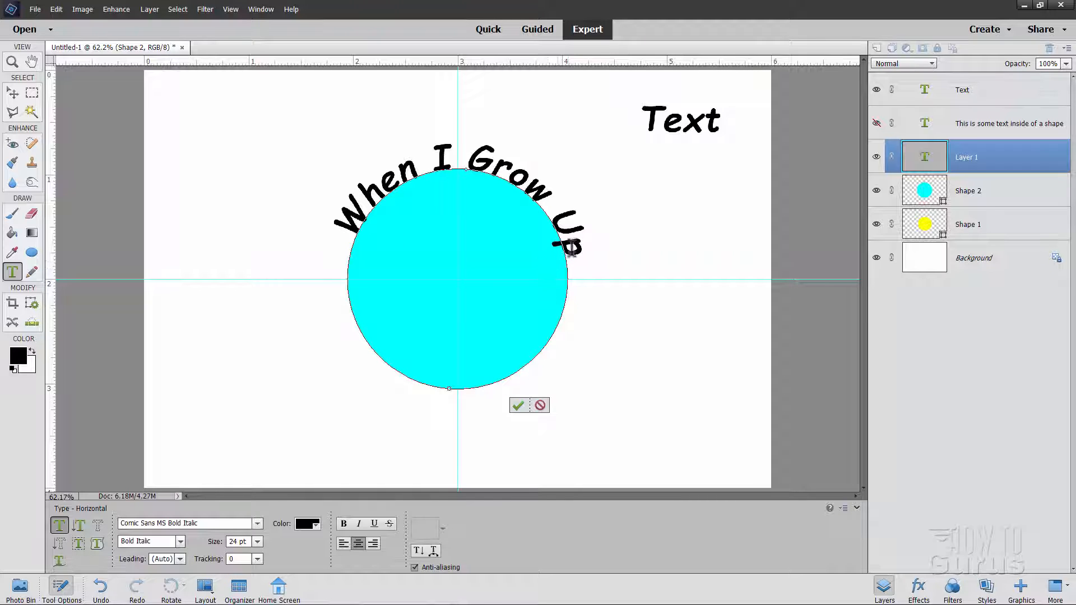
triple_click(508, 161)
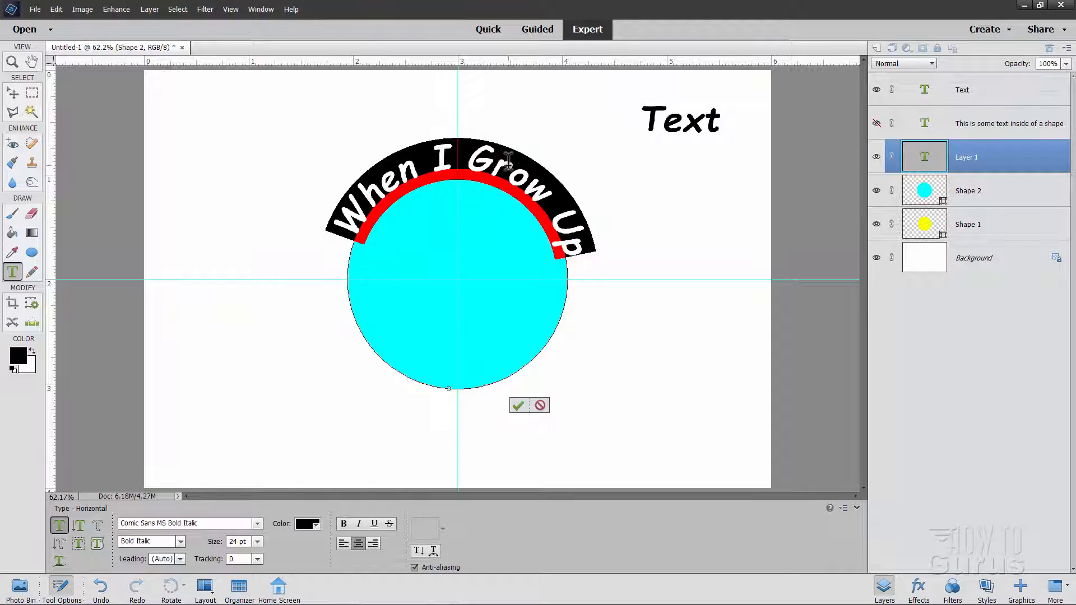
Step: Rotate the "When I Grow Up" text slightly counterclockwise around the circle to centre it over the top, and commit the text
key(ctrl)
drag(587, 171, 578, 161)
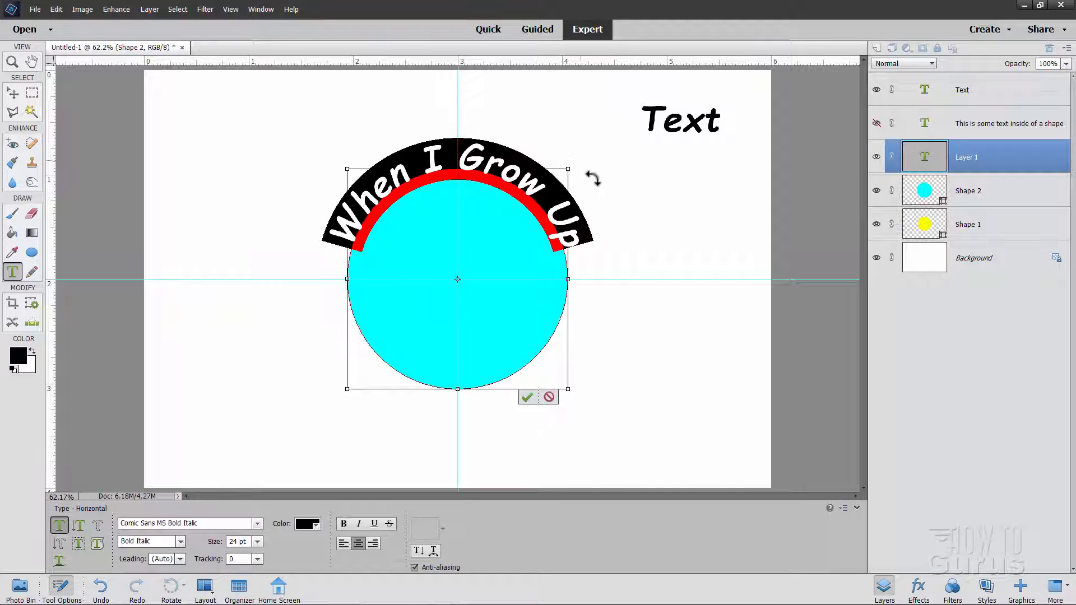
click(526, 398)
key(v)
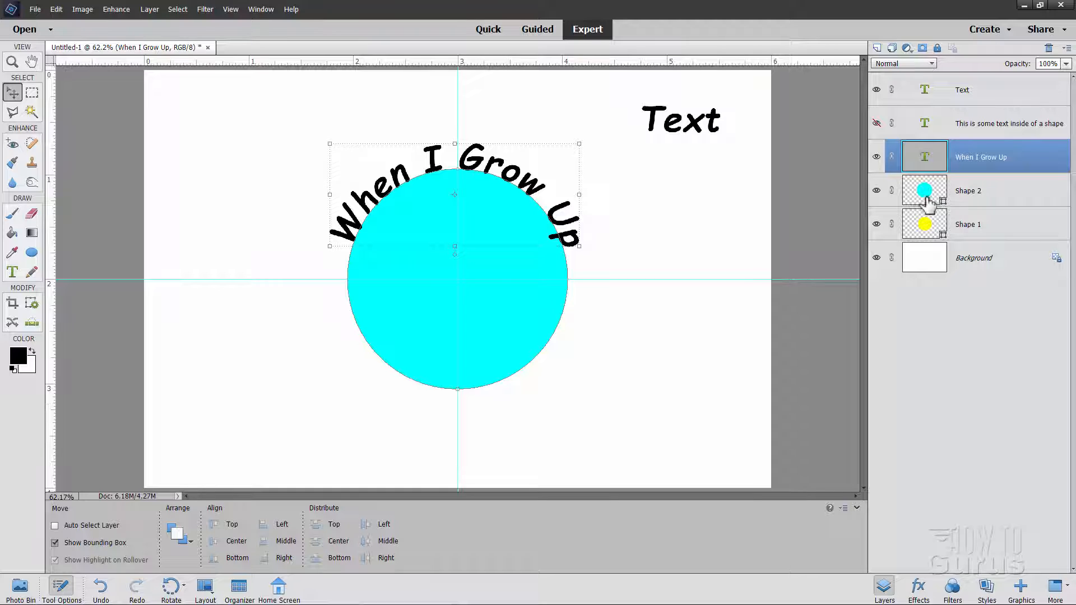
Step: Add an empty layer above Shape 2 and enter "I Wanna Be a Lion" along the bottom of the cyan circle's outline
click(1006, 193)
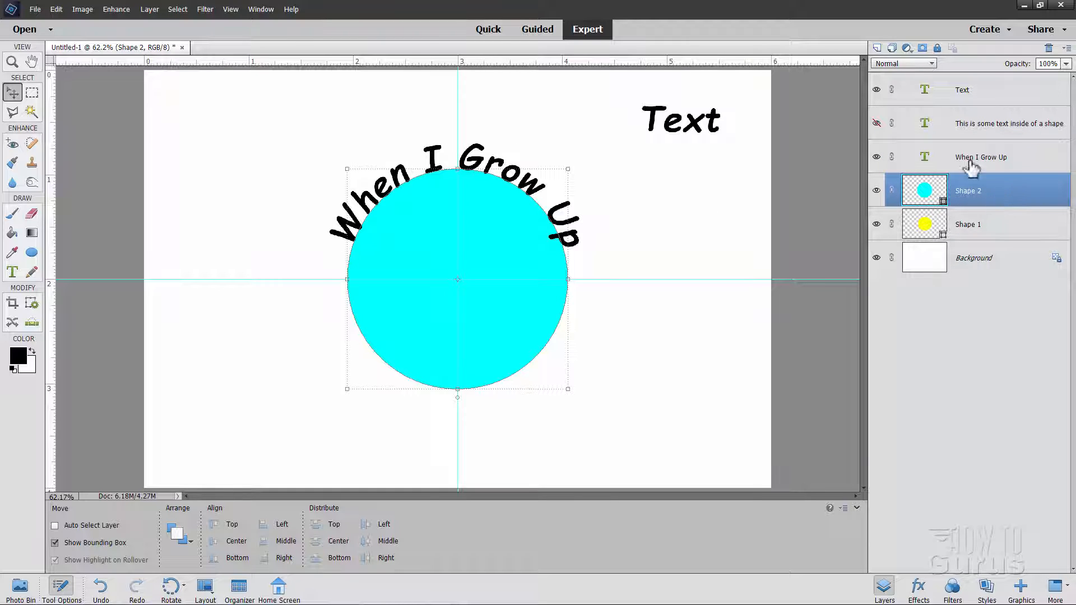
click(877, 48)
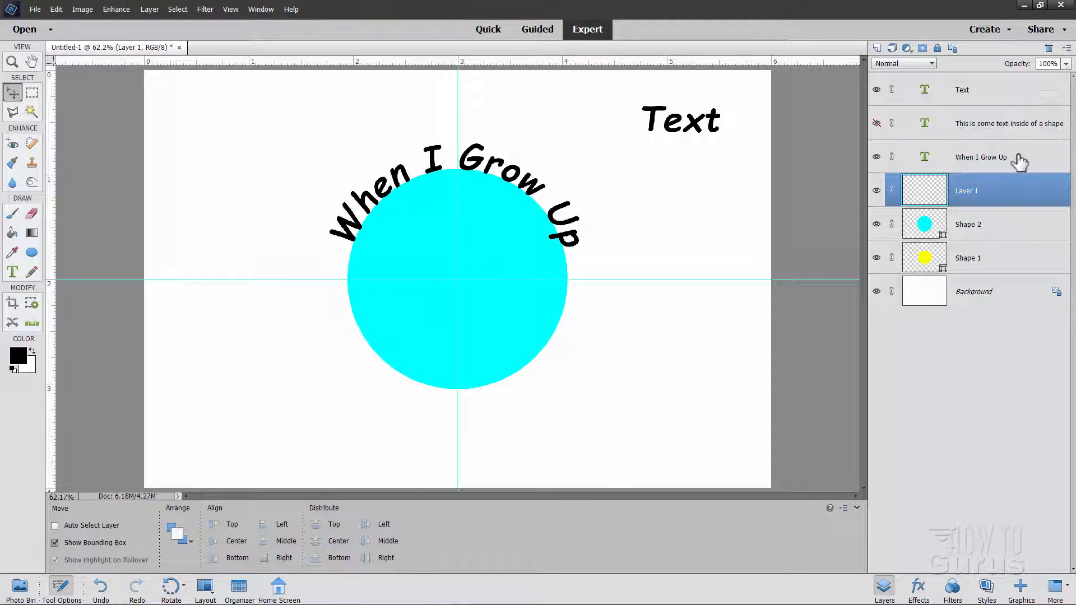
click(12, 273)
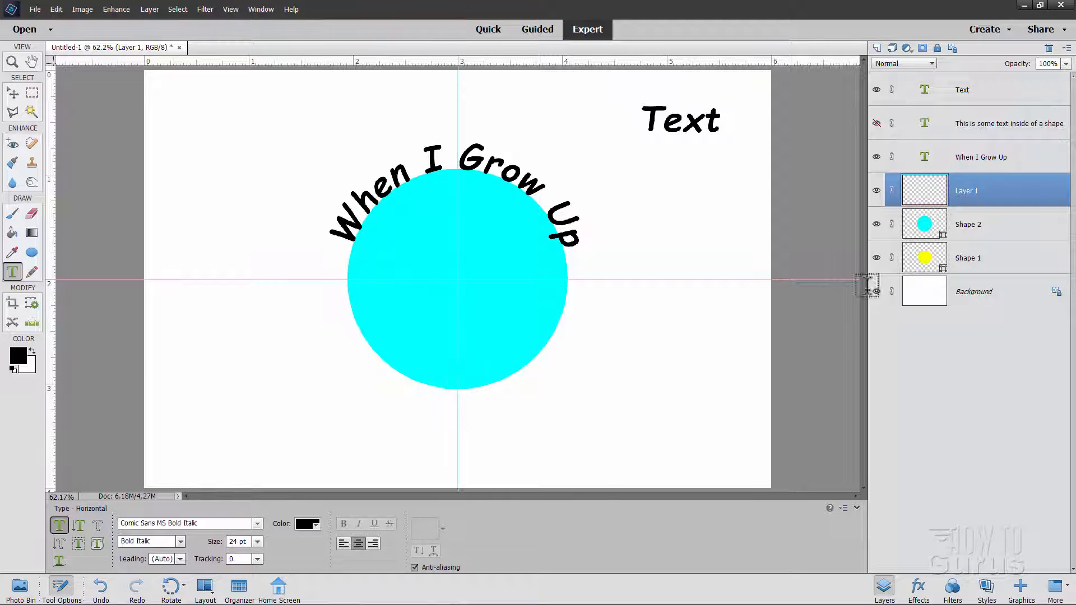
click(996, 232)
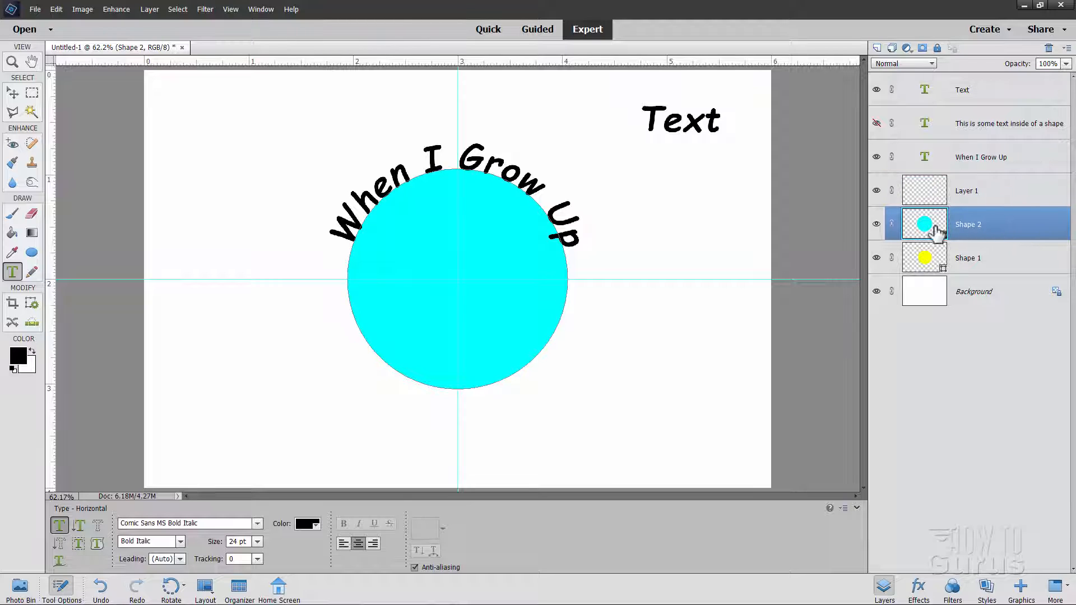
click(458, 387)
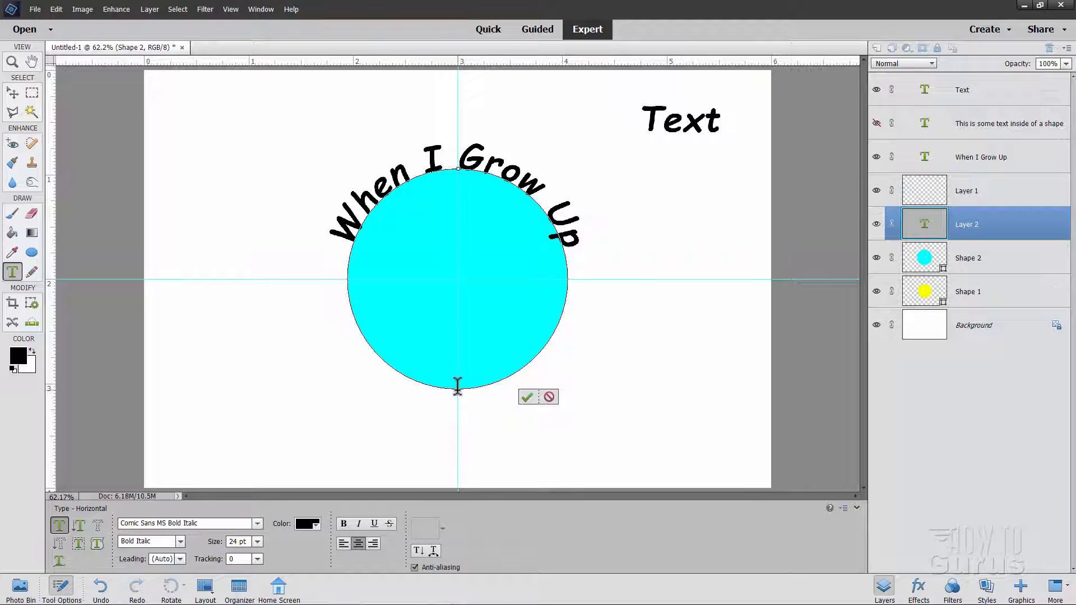
text(I Wanna Be a)
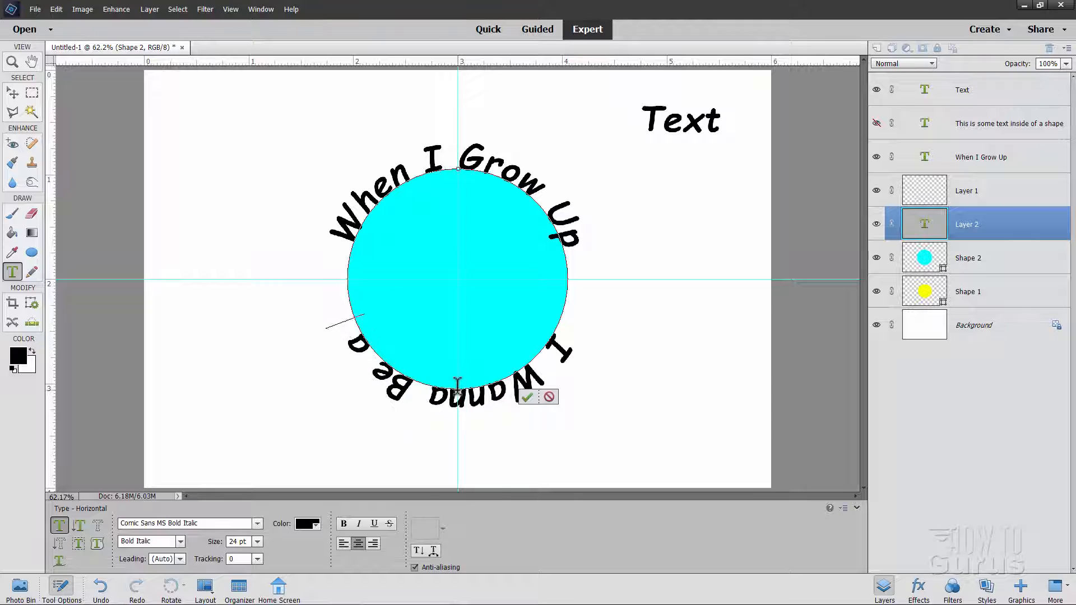
text( Lion)
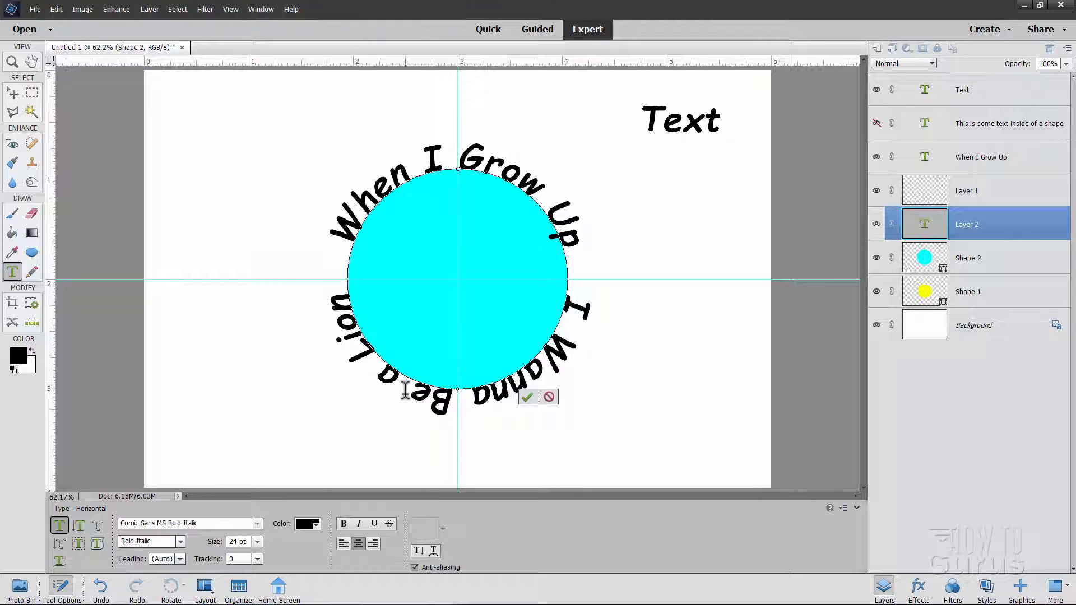
click(527, 396)
key(v)
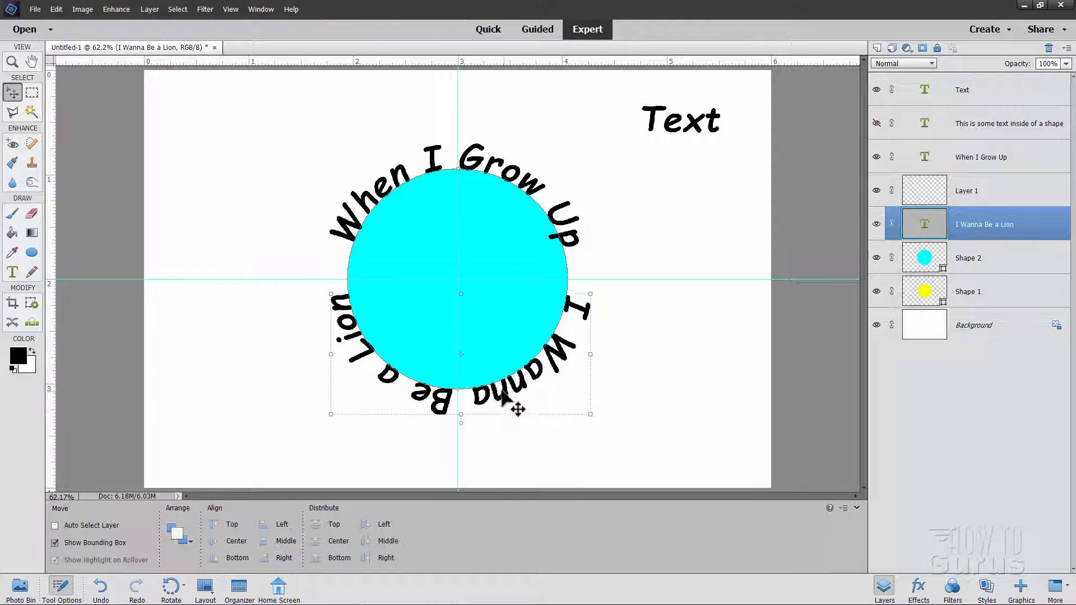
Step: Flip the "I Wanna Be a Lion" text to the inside of the circle's outline so it reads upright along the bottom
double_click(500, 391)
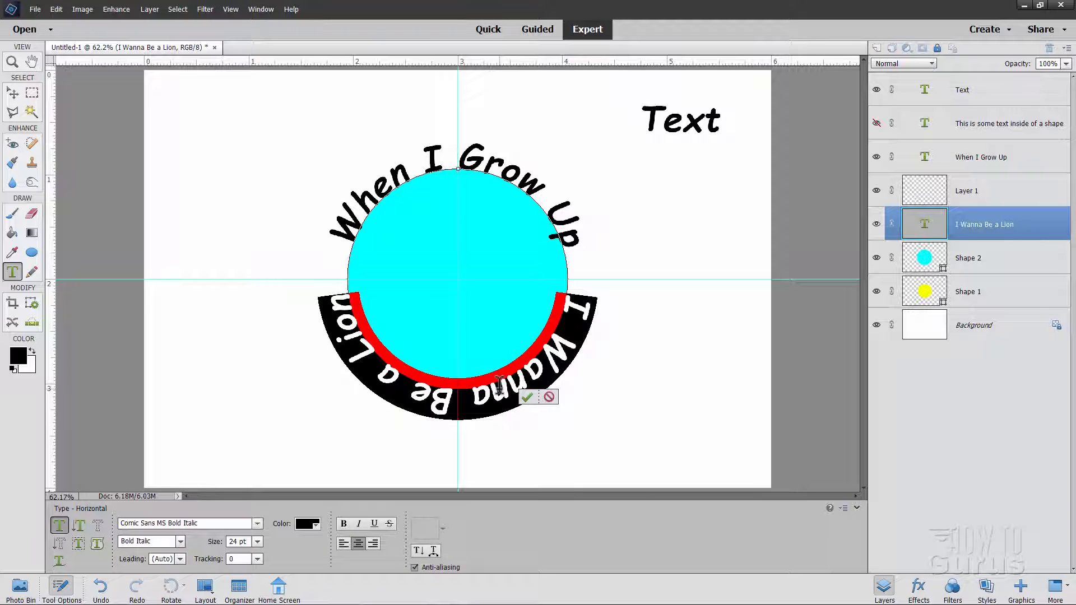
key(ctrl)
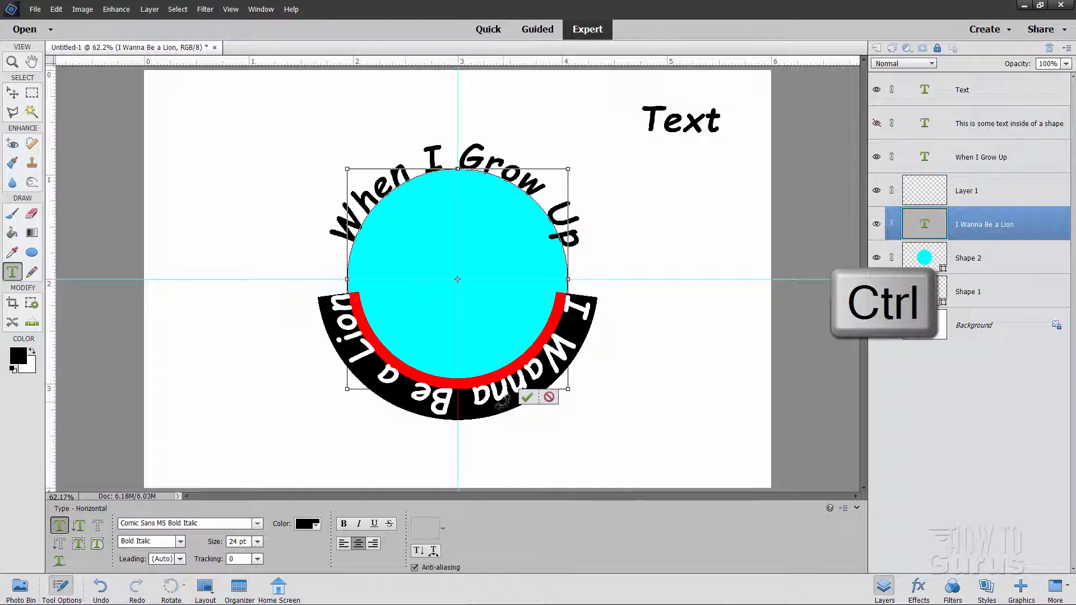
drag(500, 400, 462, 360)
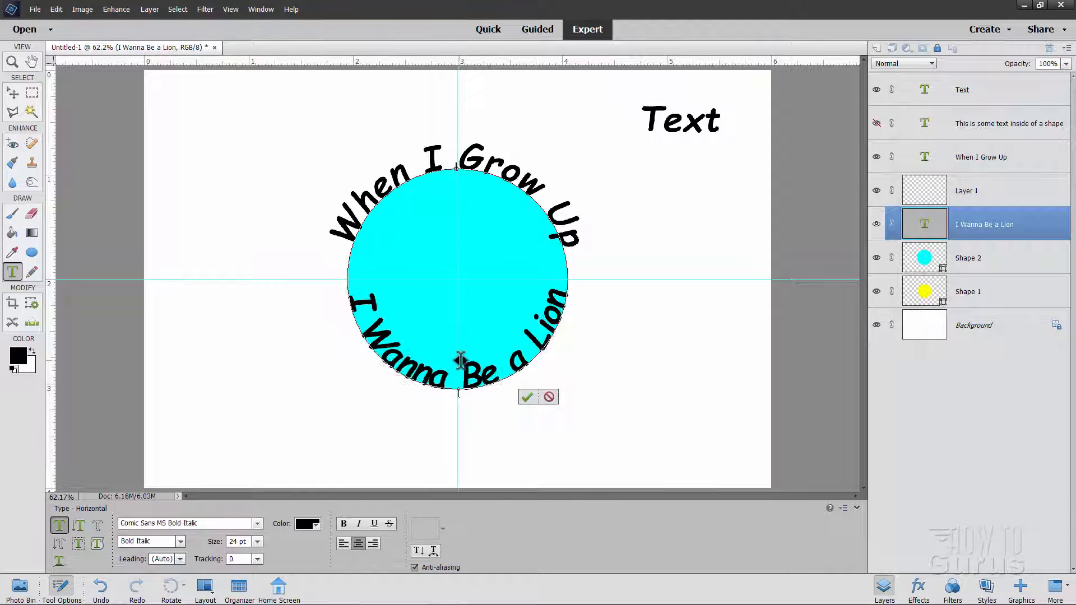
key(ctrl+a)
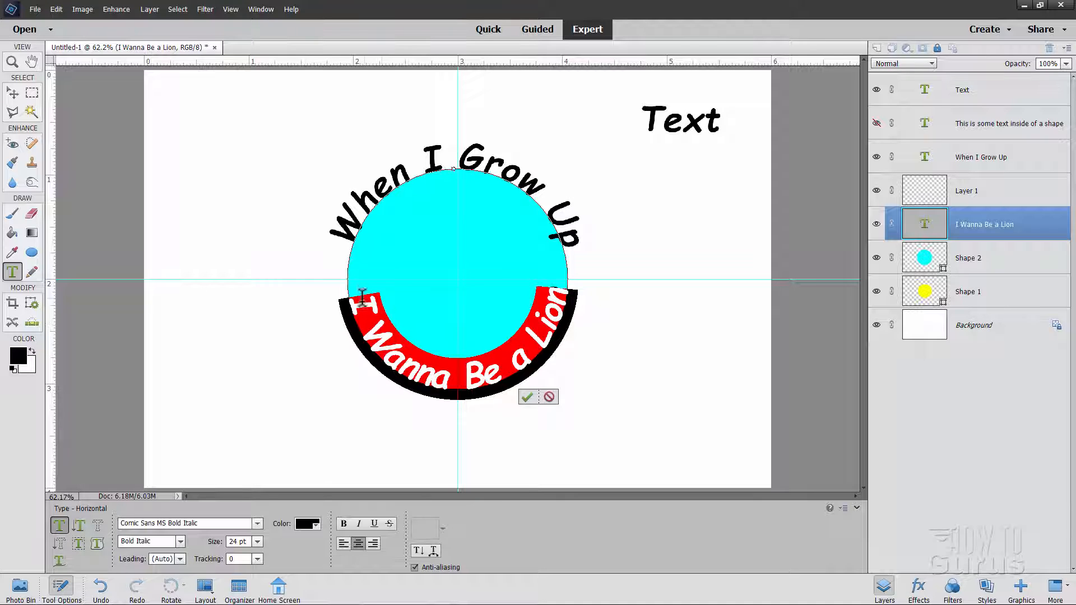
click(527, 397)
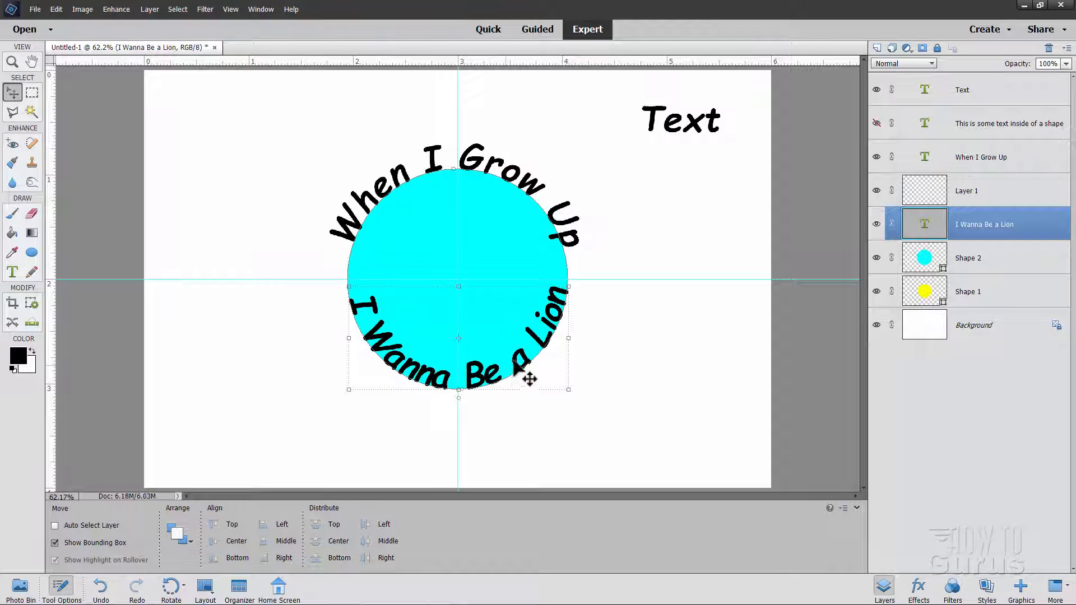
Step: Enlarge the "I Wanna Be a Lion" text and its circular path to about 28.85 pt so it sits outside the cyan circle
double_click(445, 380)
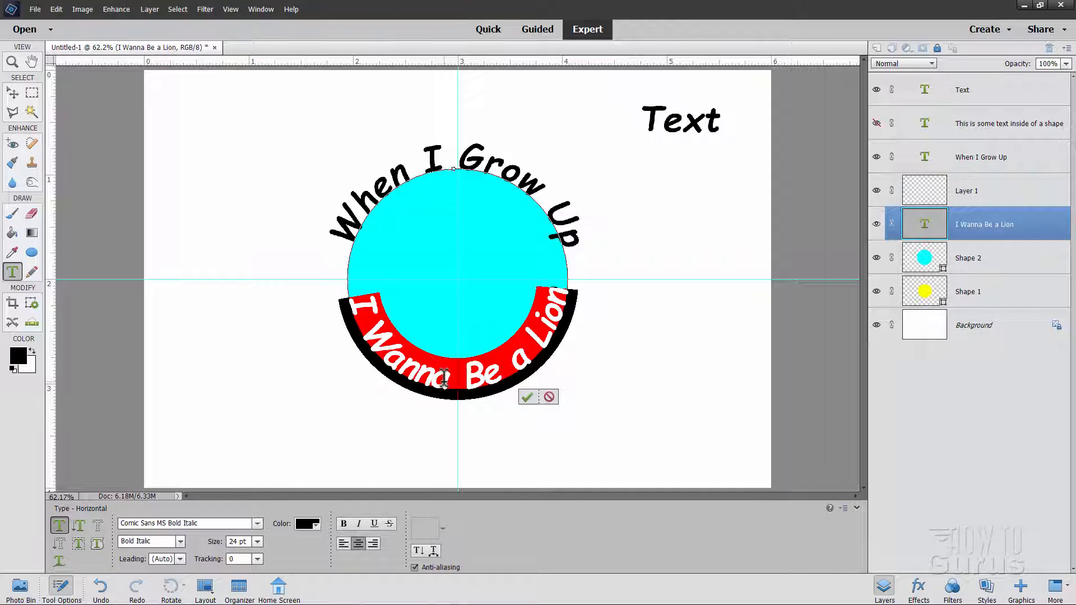
key(ctrl)
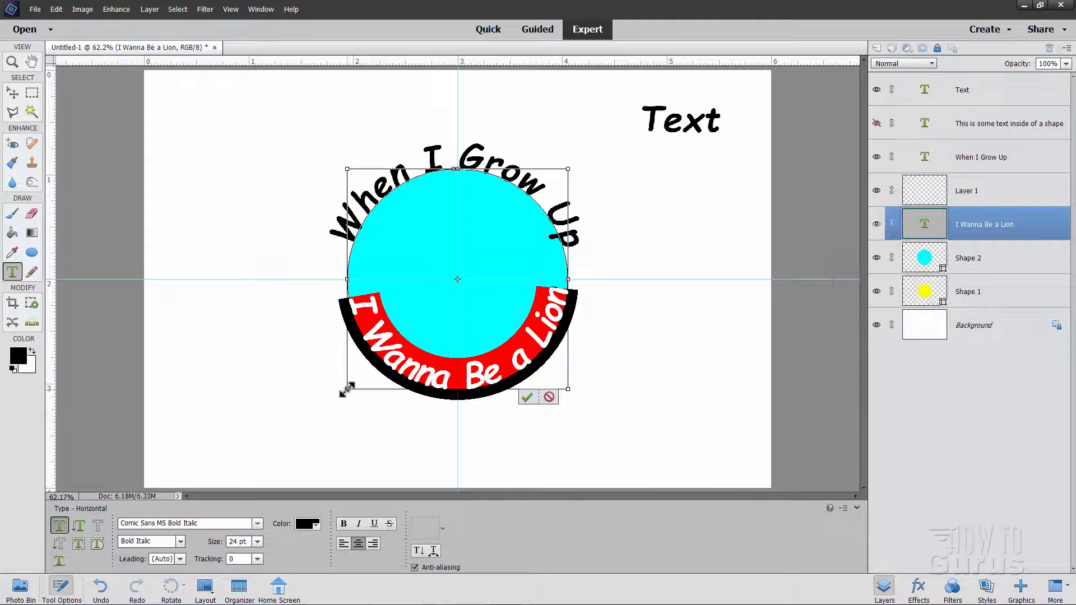
drag(347, 390, 327, 405)
drag(568, 406, 593, 432)
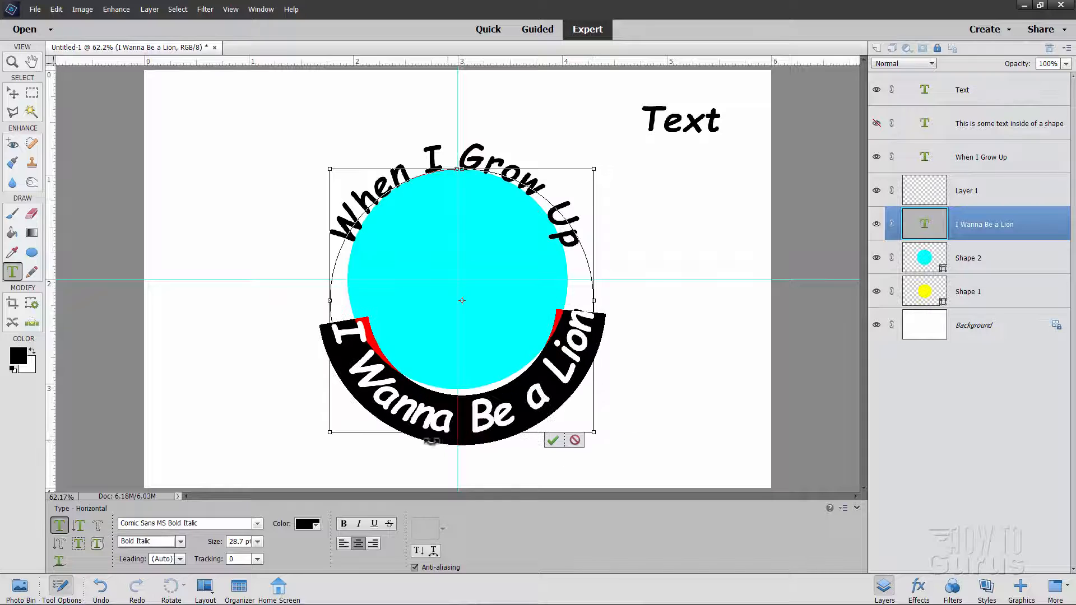
drag(329, 433, 327, 435)
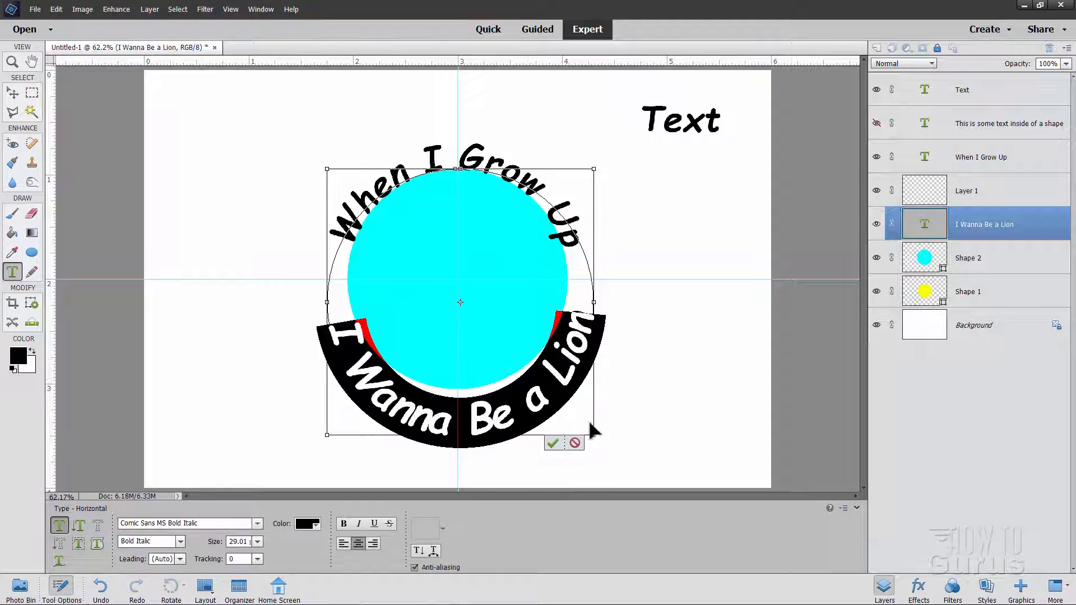
drag(593, 435, 589, 429)
drag(589, 169, 597, 164)
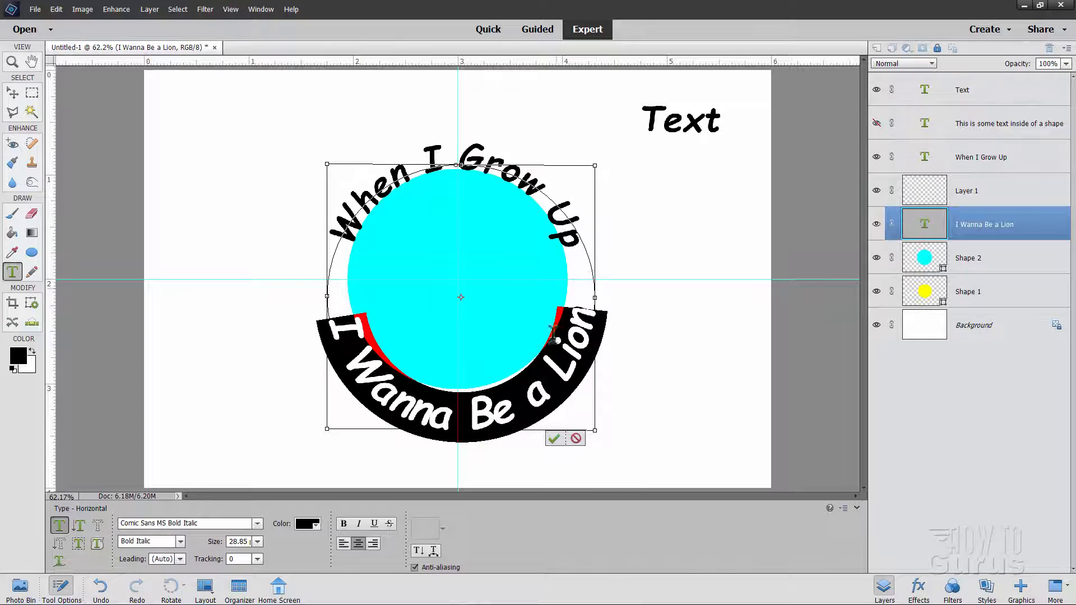
click(12, 92)
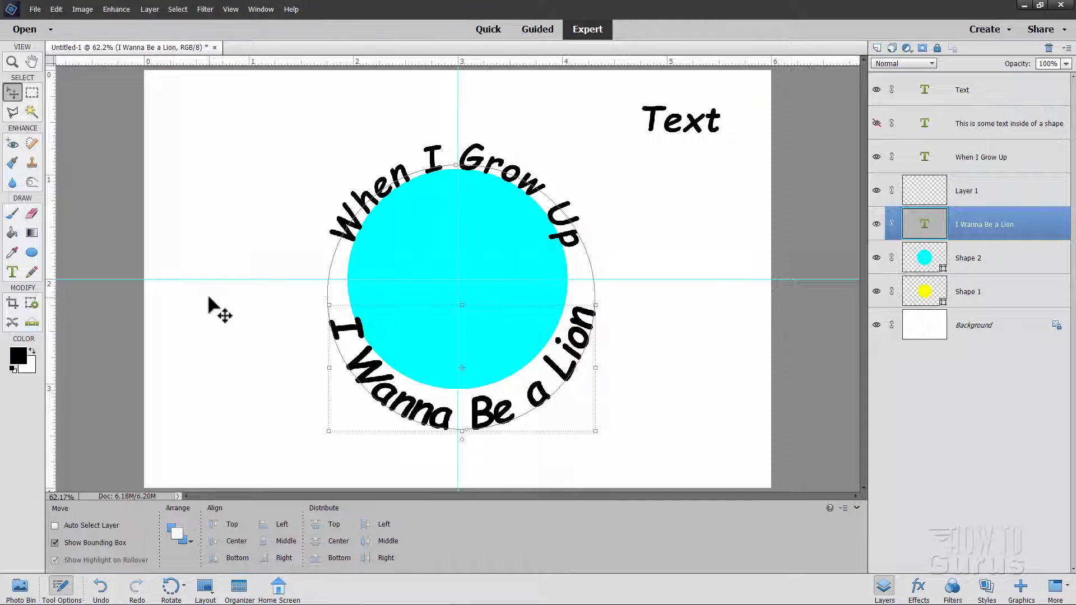
Step: Nudge the "I Wanna Be a Lion" text left and slightly up to centre it beneath the cyan circle
key(Left)
key(Left)
key(Left)
key(Left)
key(Left)
key(Left)
key(Left)
key(Left)
key(Left)
key(Left)
key(Left)
key(Left)
key(Left)
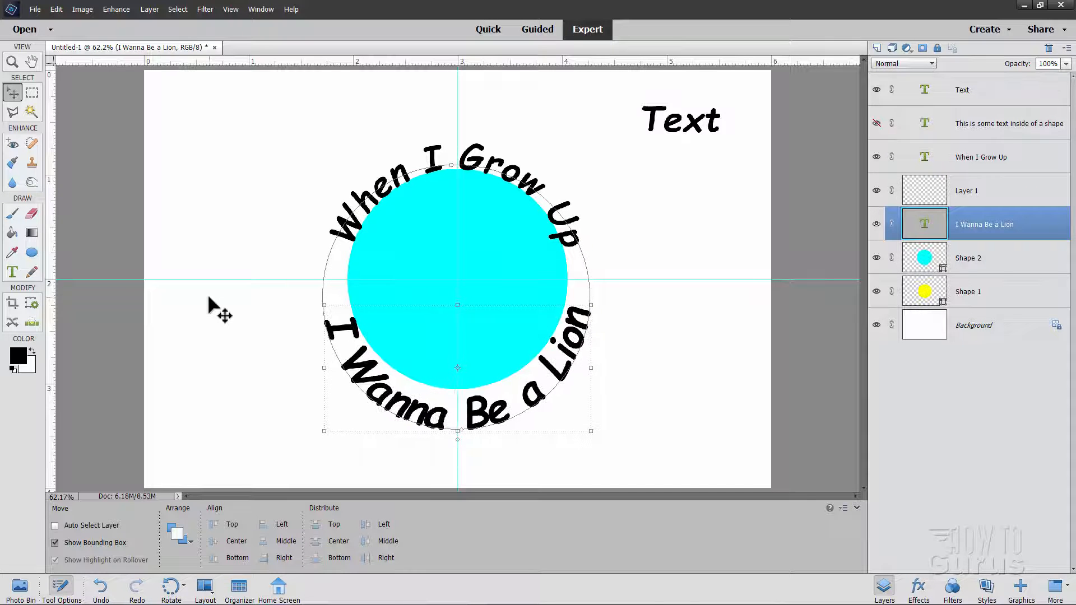
key(Left)
key(Left)
key(Left)
key(Left)
key(Up)
key(Up)
key(Up)
key(Up)
key(Up)
key(Up)
key(Up)
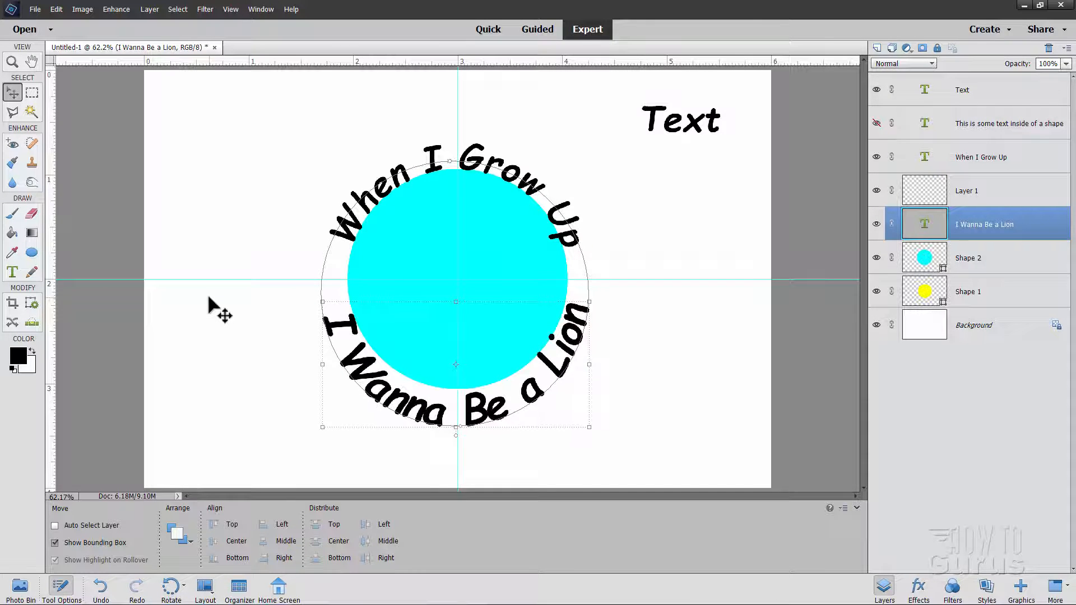
key(Down)
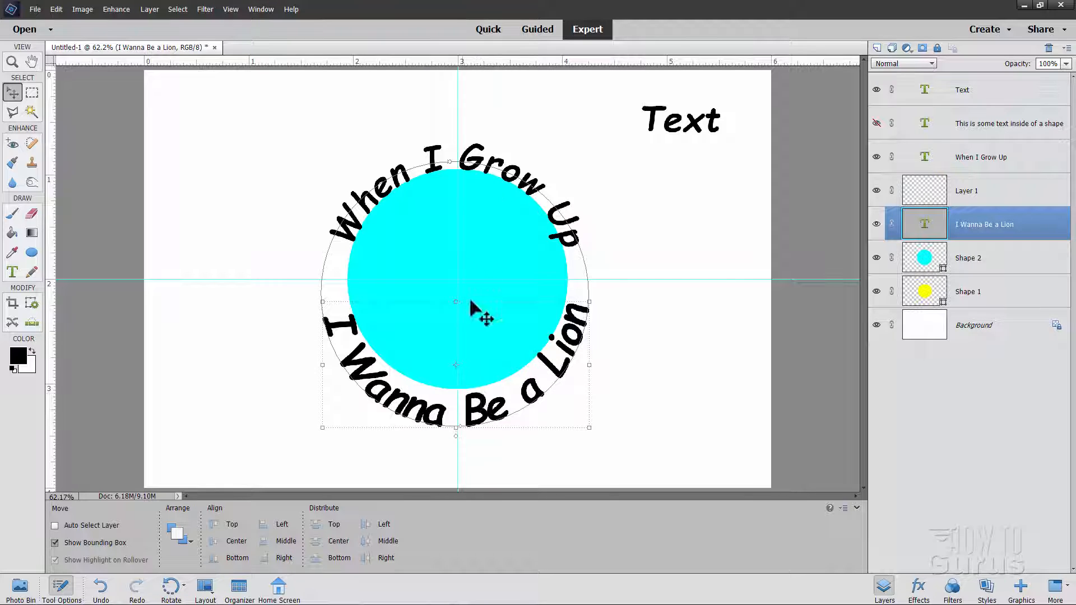
Step: Transform the "I Wanna Be a Lion" text without constrained proportions to about 102.51% width and 99.40% height
click(473, 419)
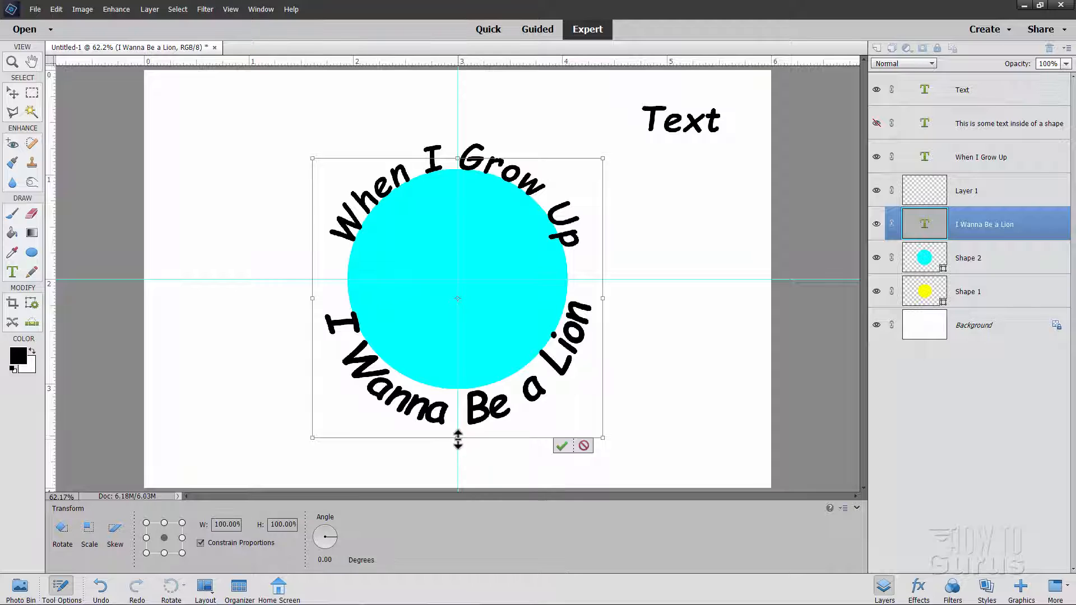
drag(458, 437, 456, 437)
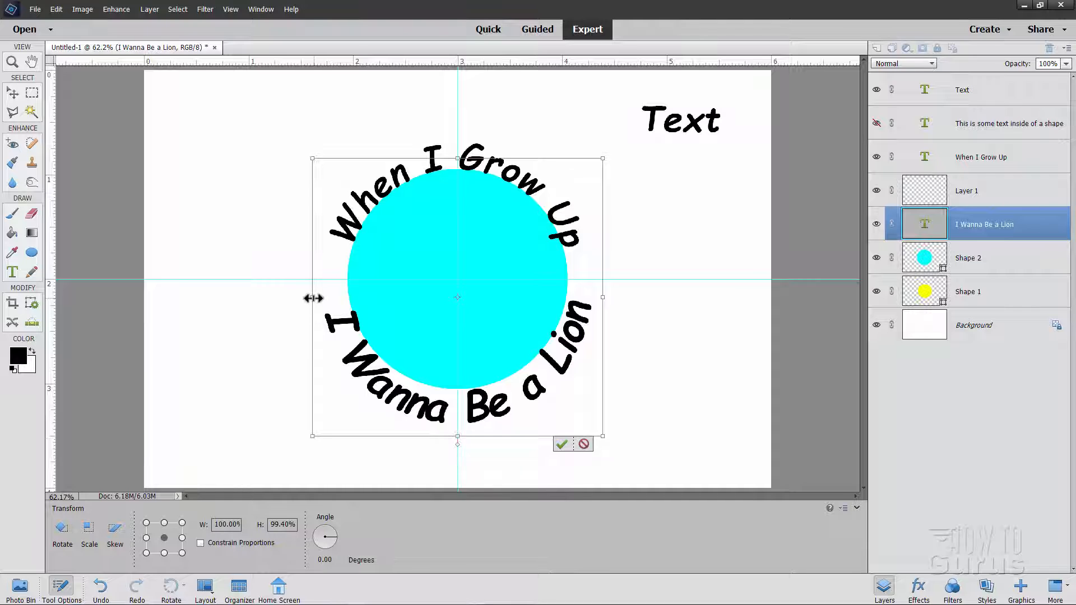
drag(312, 298, 308, 298)
drag(603, 297, 605, 296)
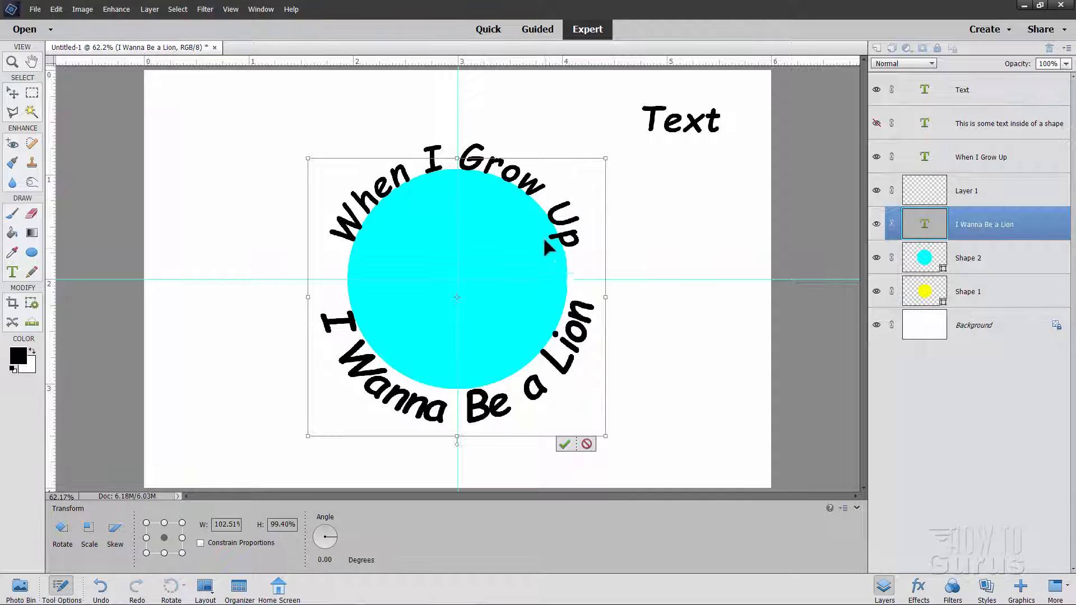
click(564, 444)
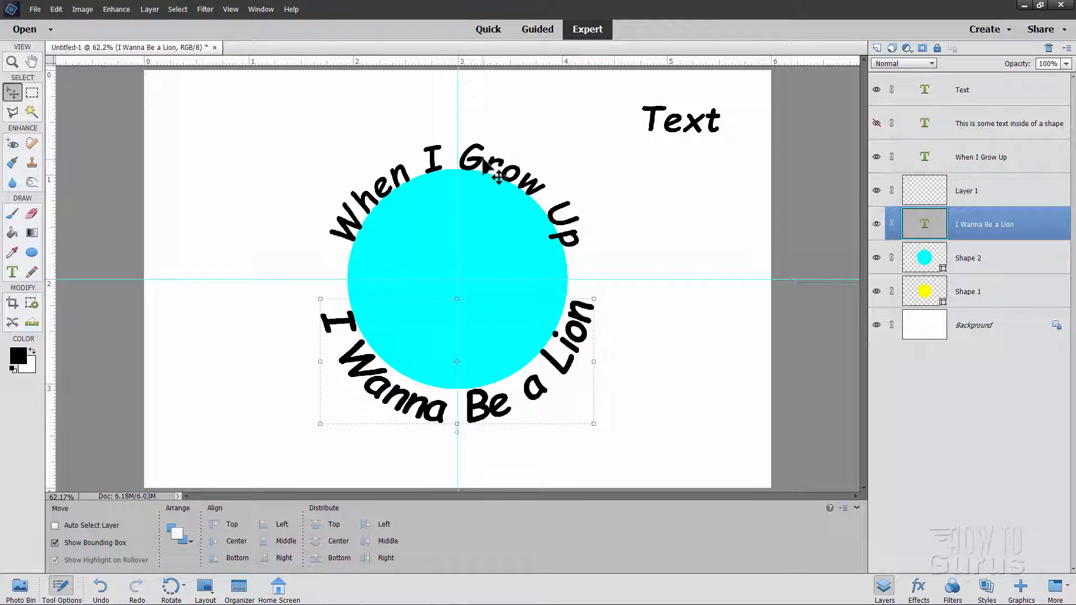
Step: Enlarge the "When I Grow Up" text and its circular path to about 25.22 pt so it clears the cyan circle
click(958, 157)
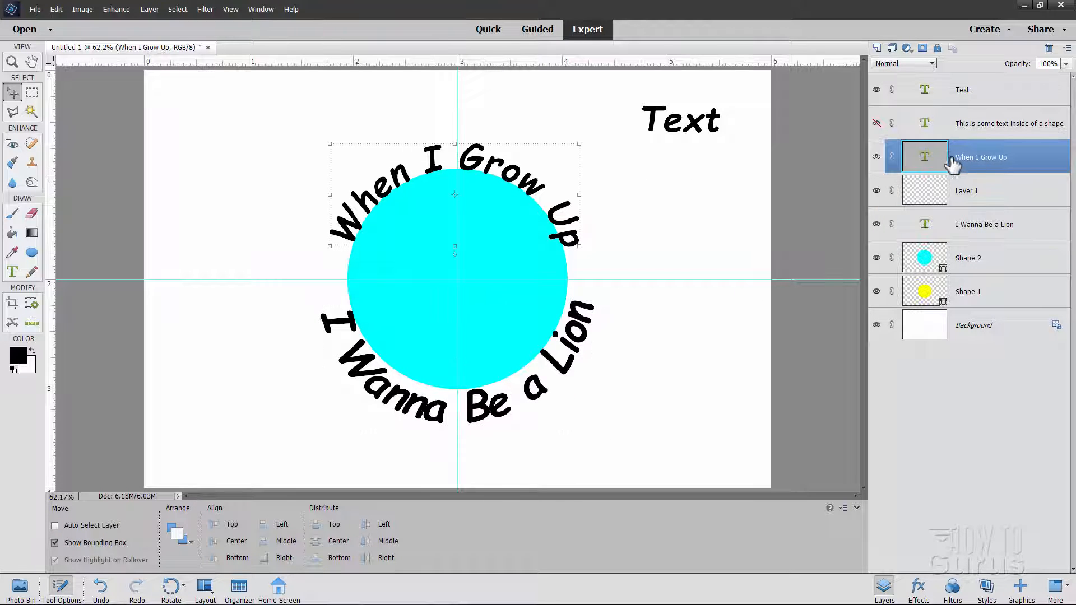
double_click(496, 175)
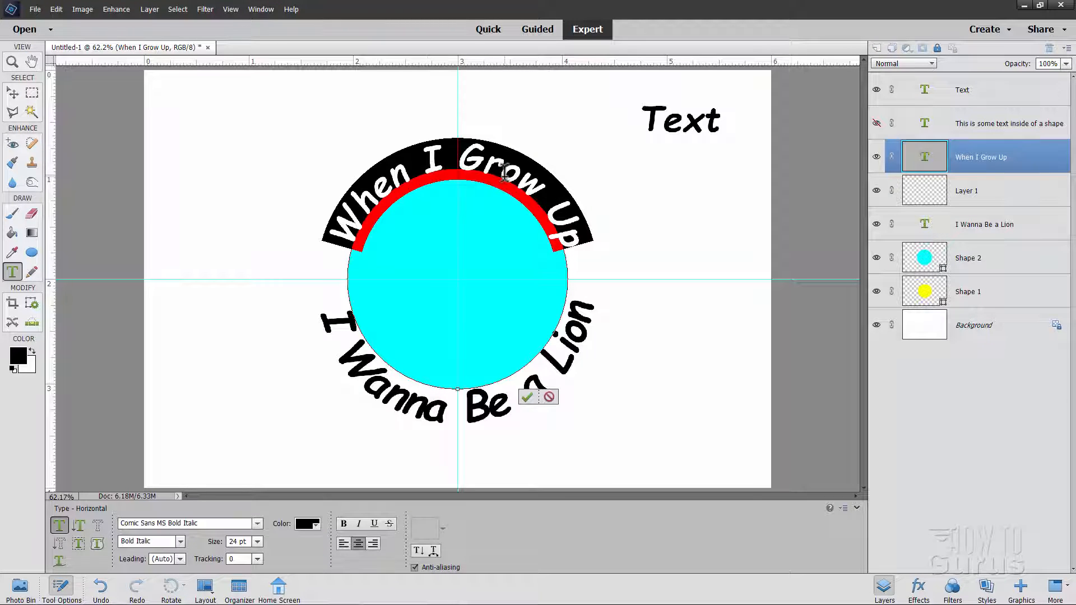
key(ctrl)
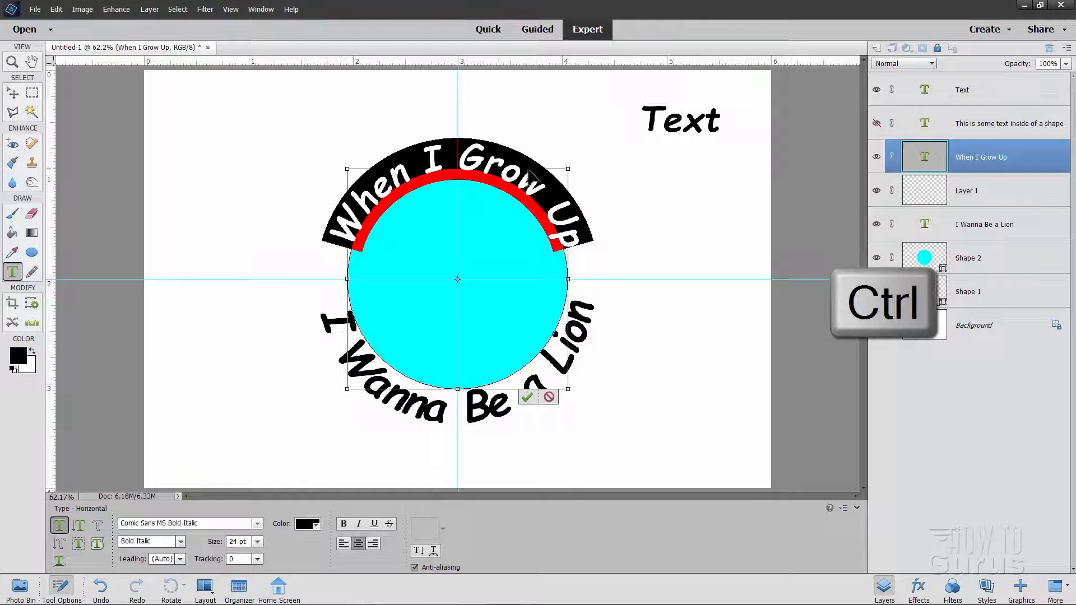
mouse_move(567, 170)
mouse_down()
mouse_move(589, 139)
mouse_move(576, 159)
mouse_up()
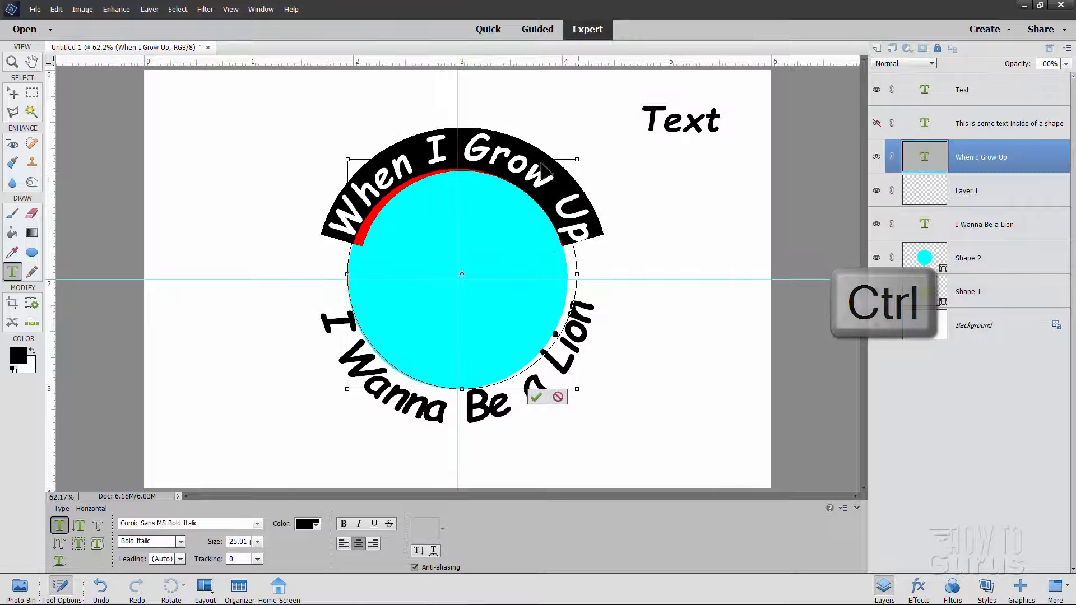
drag(349, 160, 343, 158)
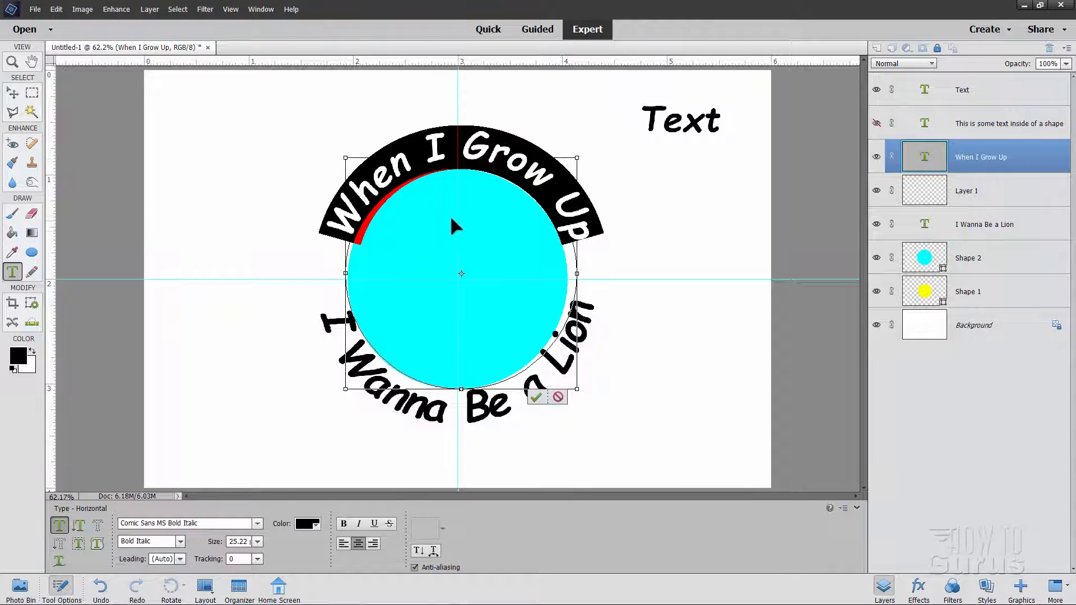
click(537, 397)
Step: Nudge the "When I Grow Up" text left and slightly down to centre it above the cyan circle
key(v)
key(Left)
key(Left)
key(Left)
key(Left)
key(Left)
key(Left)
key(Left)
key(Left)
key(Left)
key(Left)
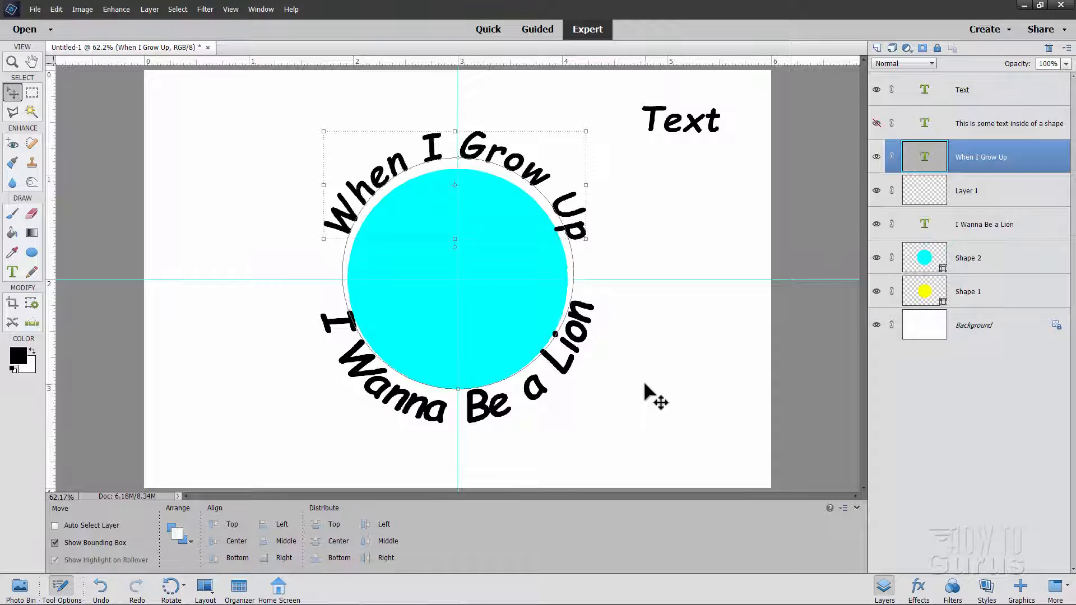
key(Down)
key(Down)
key(Down)
key(Down)
key(Down)
key(Down)
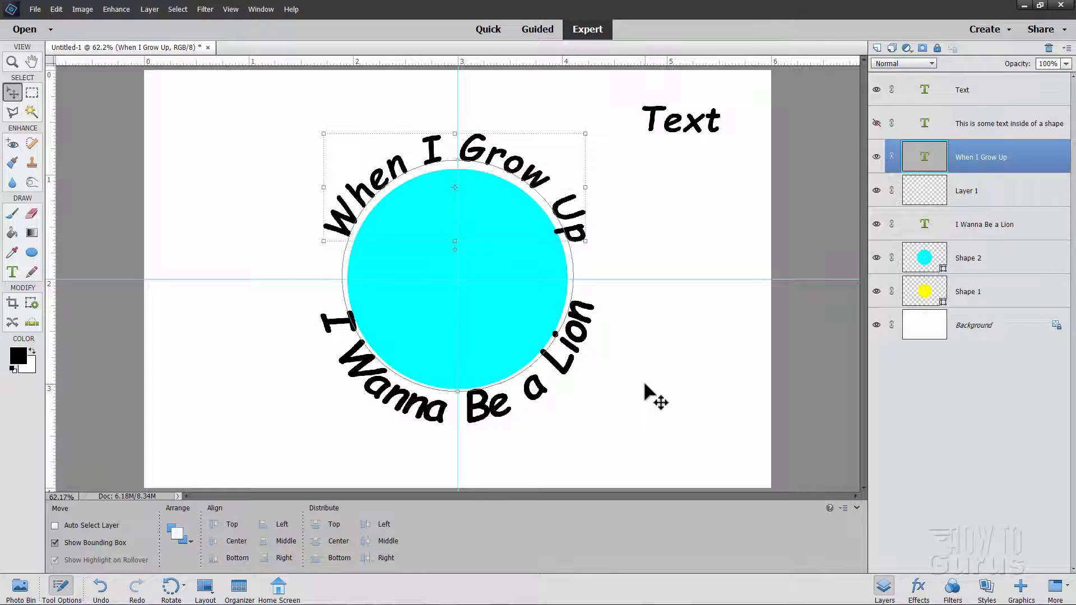
Step: Slightly enlarge the "When I Grow Up" text together with its circular path to about 25.68 pt
double_click(436, 154)
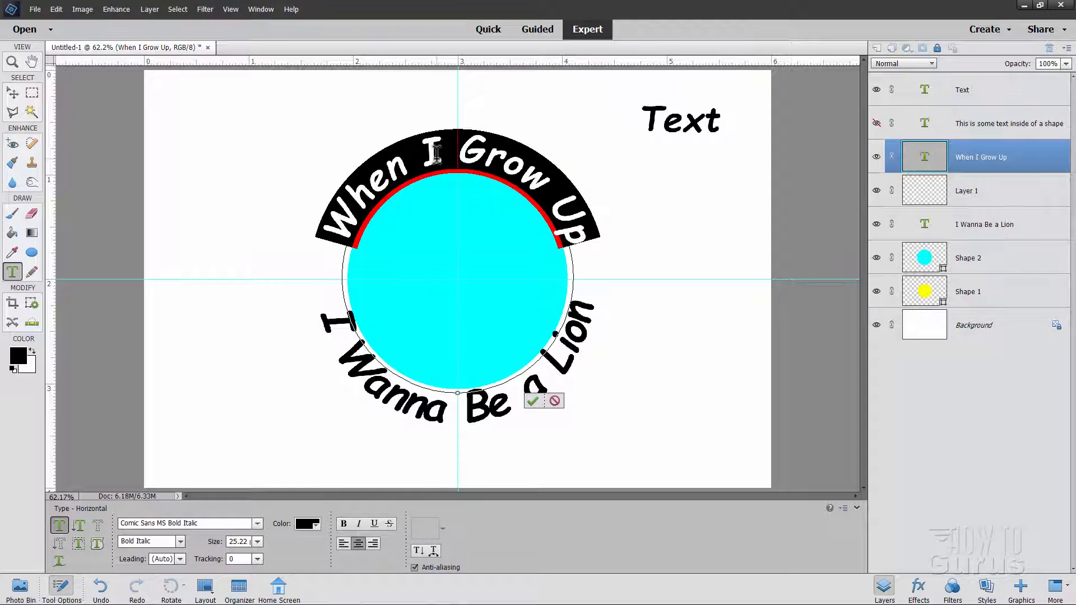
key(ctrl)
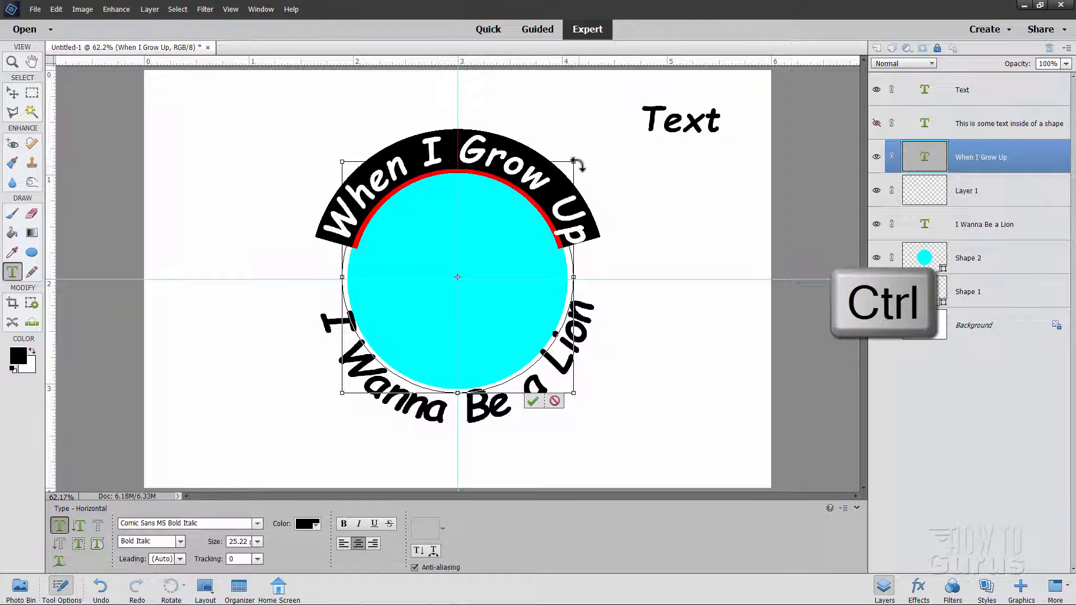
drag(574, 163, 577, 158)
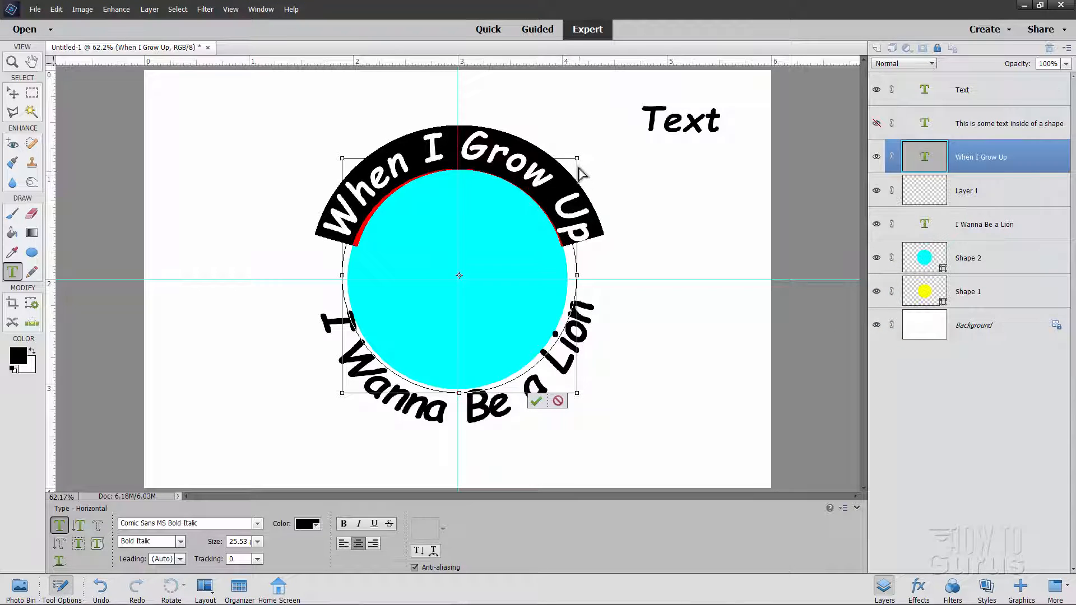
mouse_move(578, 158)
mouse_down()
mouse_move(578, 138)
mouse_move(577, 155)
mouse_up()
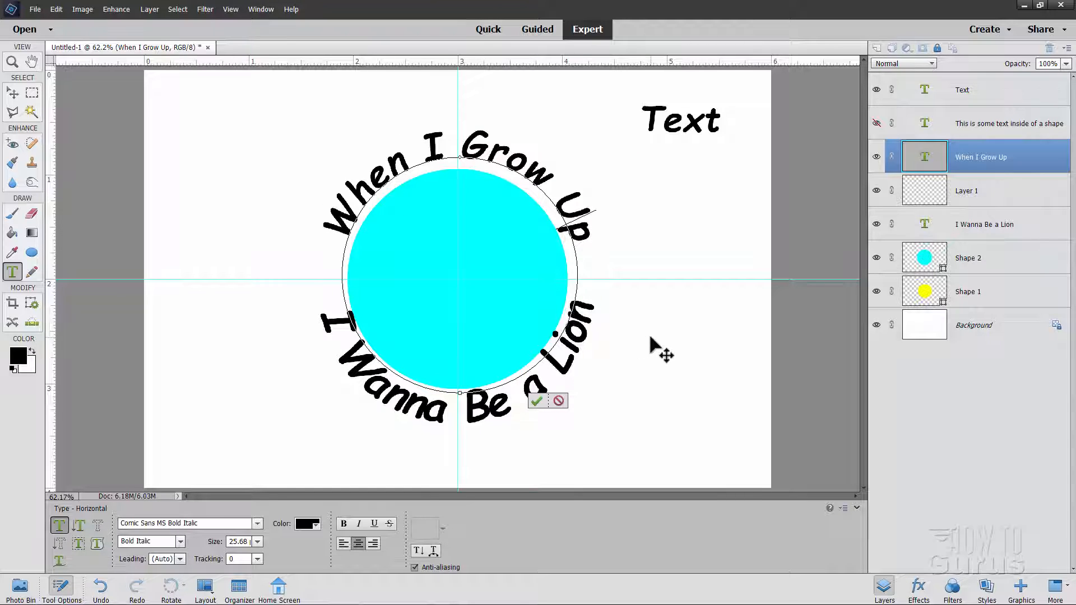
click(536, 401)
key(v)
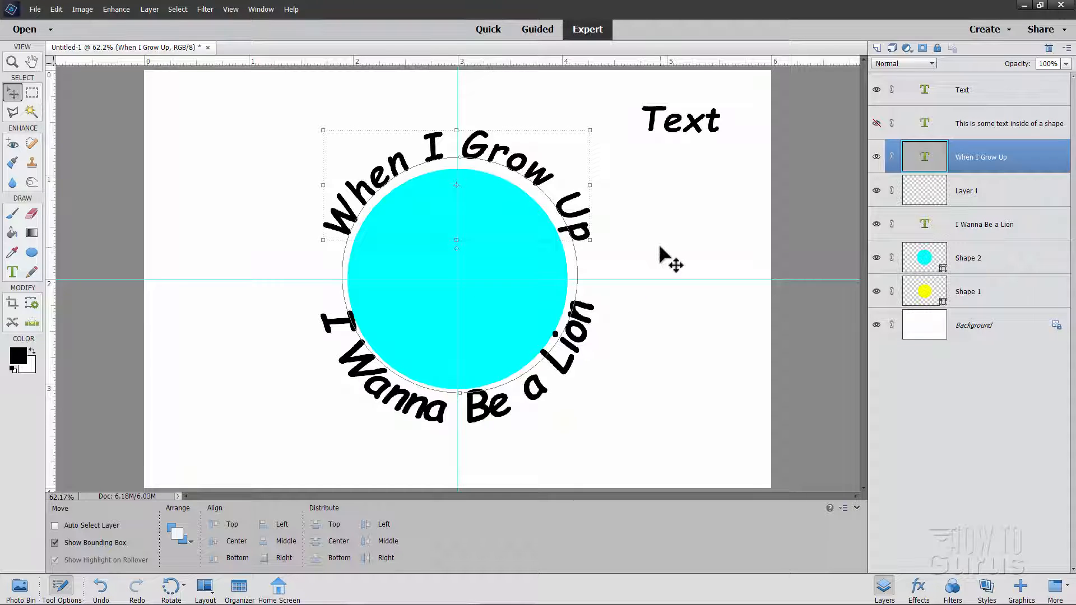
Step: Nudge the "When I Grow Up" text left and slightly up to centre it above the cyan circle
key(Left)
key(Left)
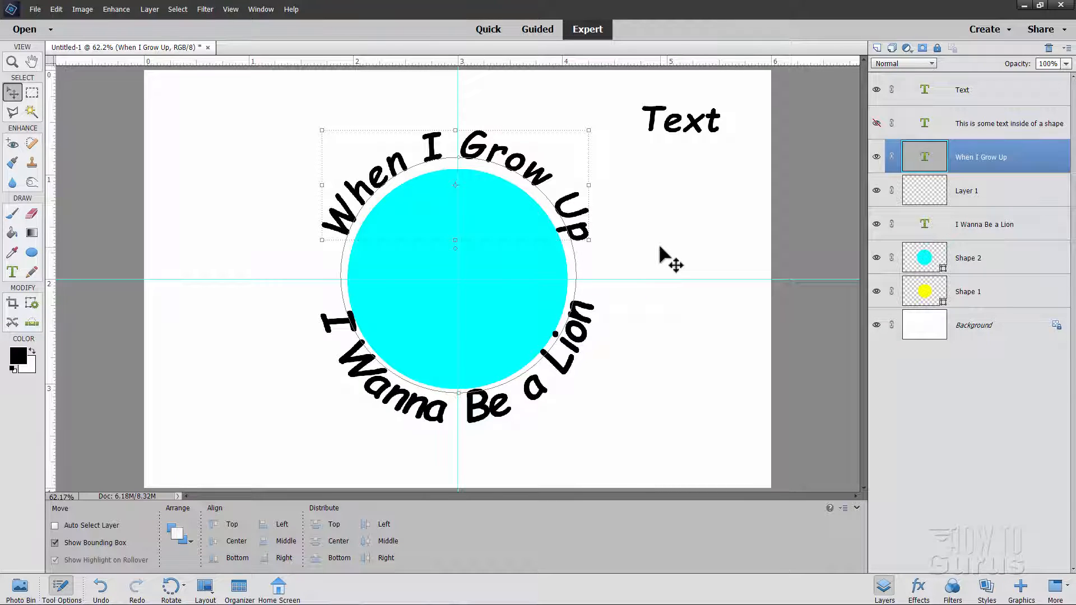
key(Up)
key(Up)
key(Up)
key(Left)
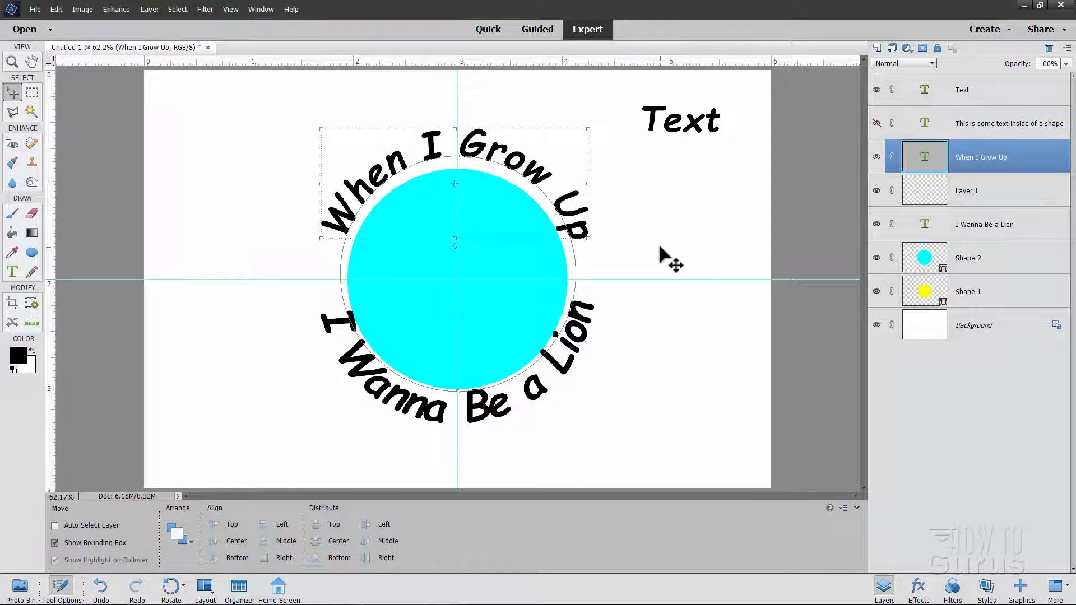
key(Down)
key(Down)
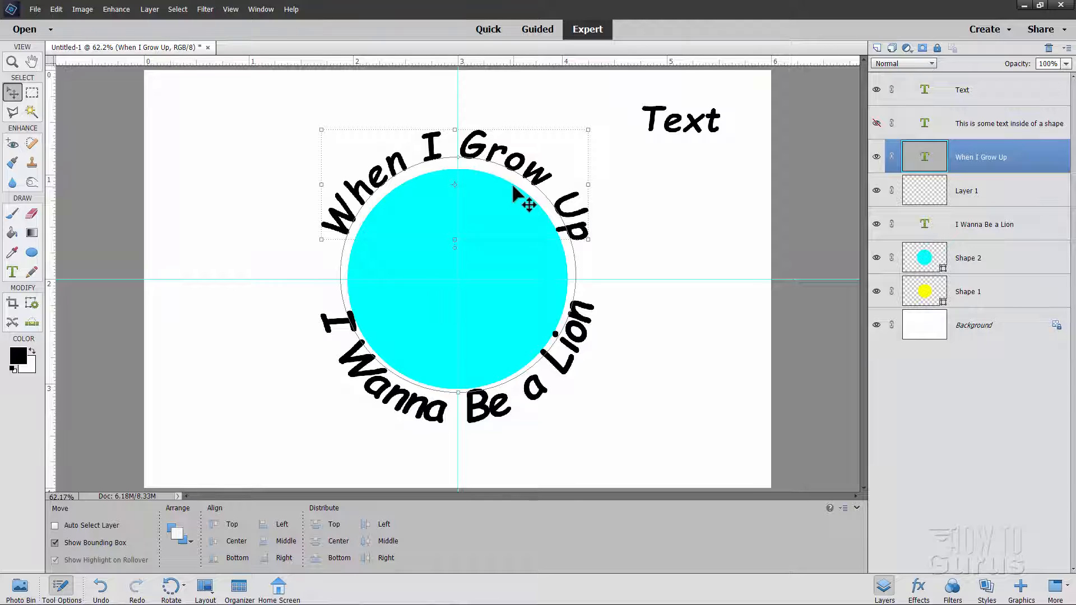
Step: Set the font size of the "When I Grow Up" text to 24 pt
click(11, 272)
triple_click(434, 148)
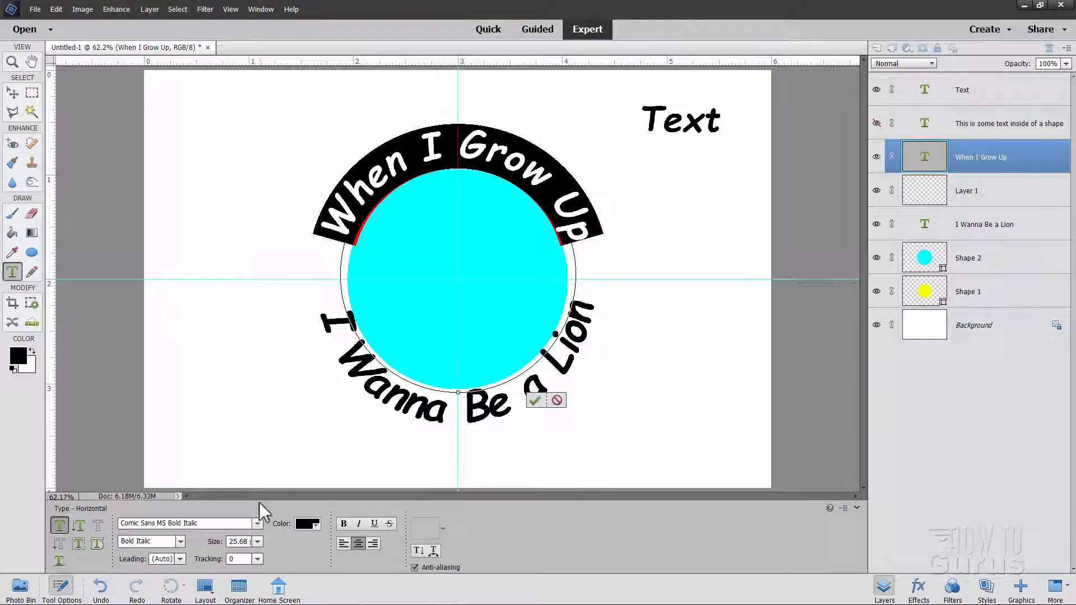
click(255, 542)
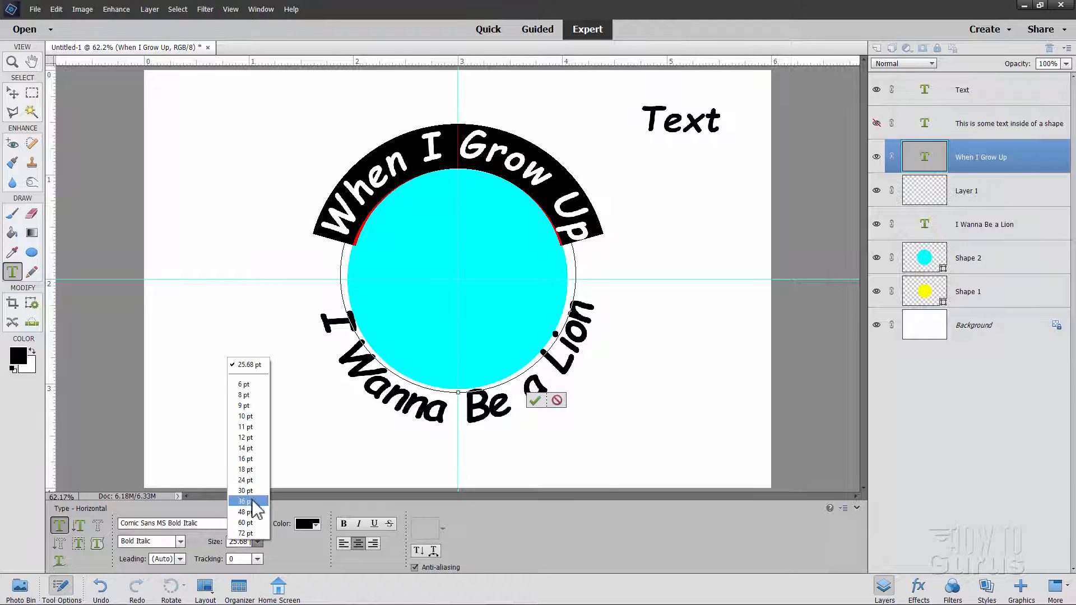
click(250, 482)
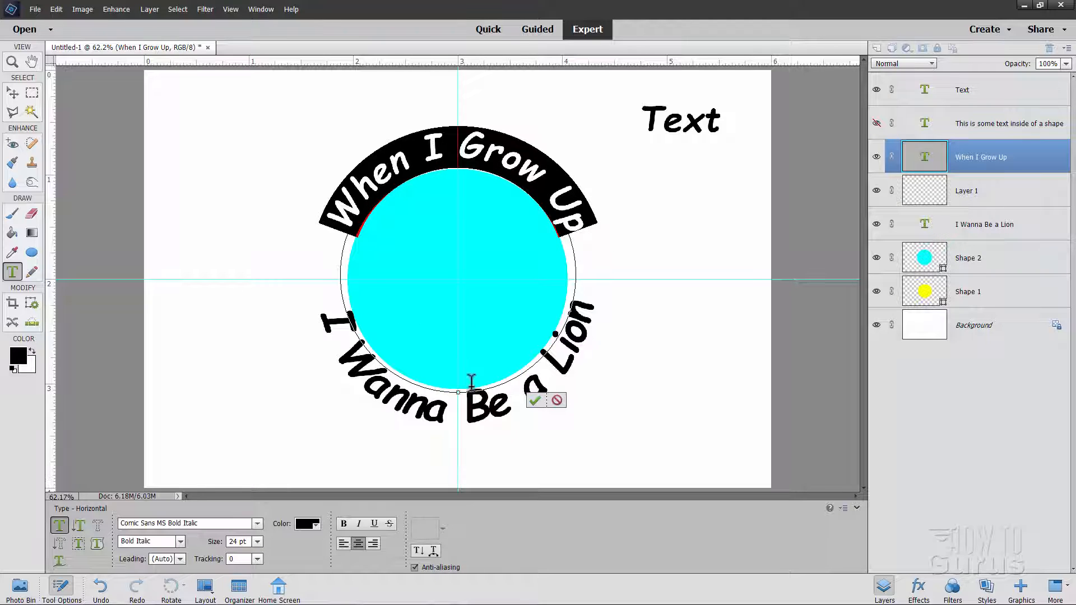
click(534, 400)
key(v)
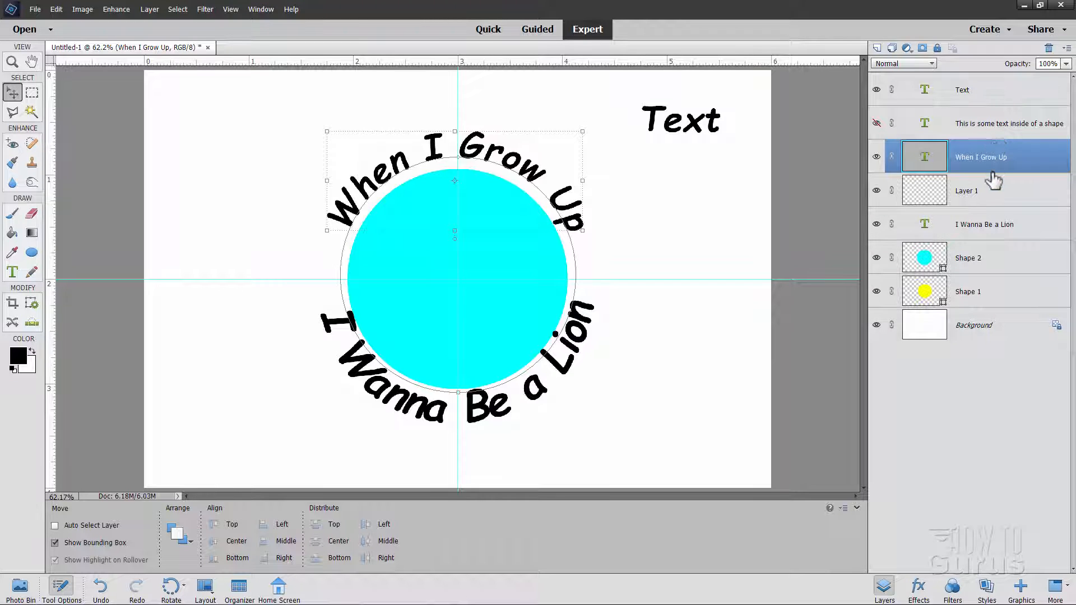
Step: Set the font size of the "I Wanna Be a Lion" text to 24 pt
click(984, 226)
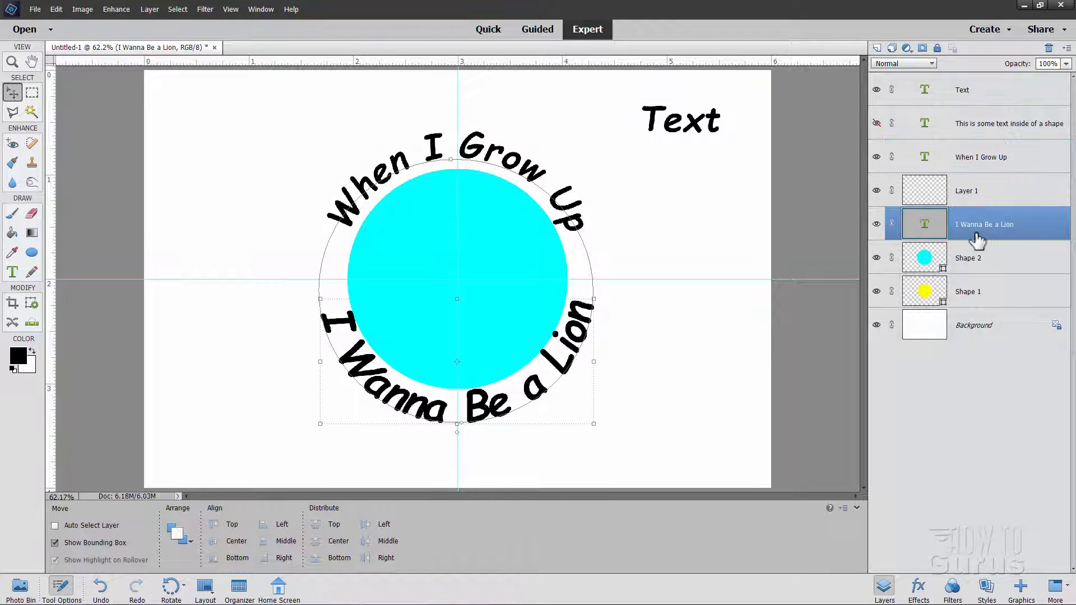
click(12, 272)
triple_click(459, 415)
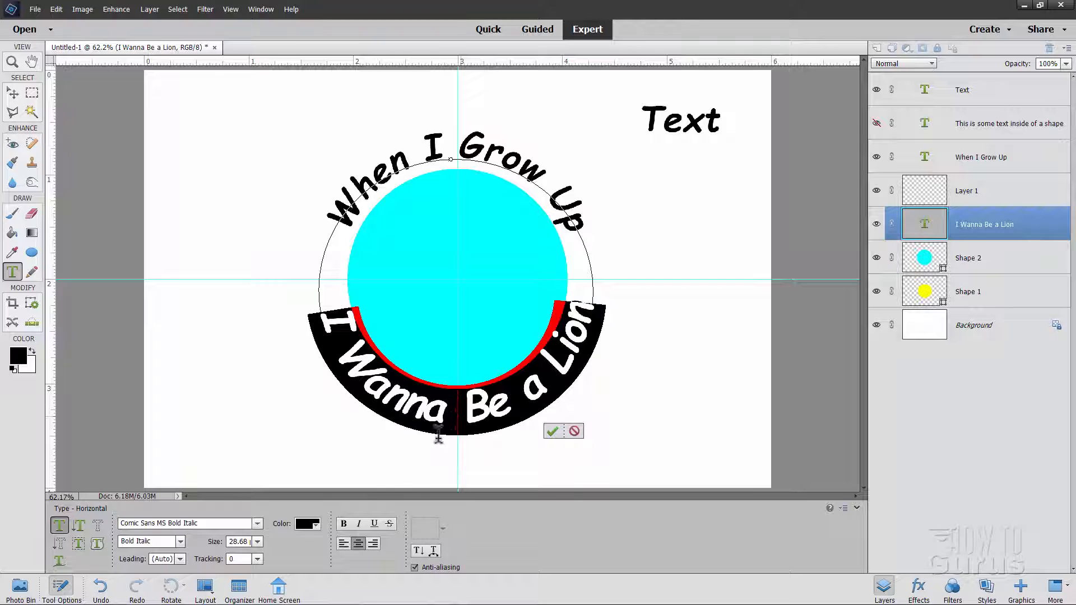
click(258, 540)
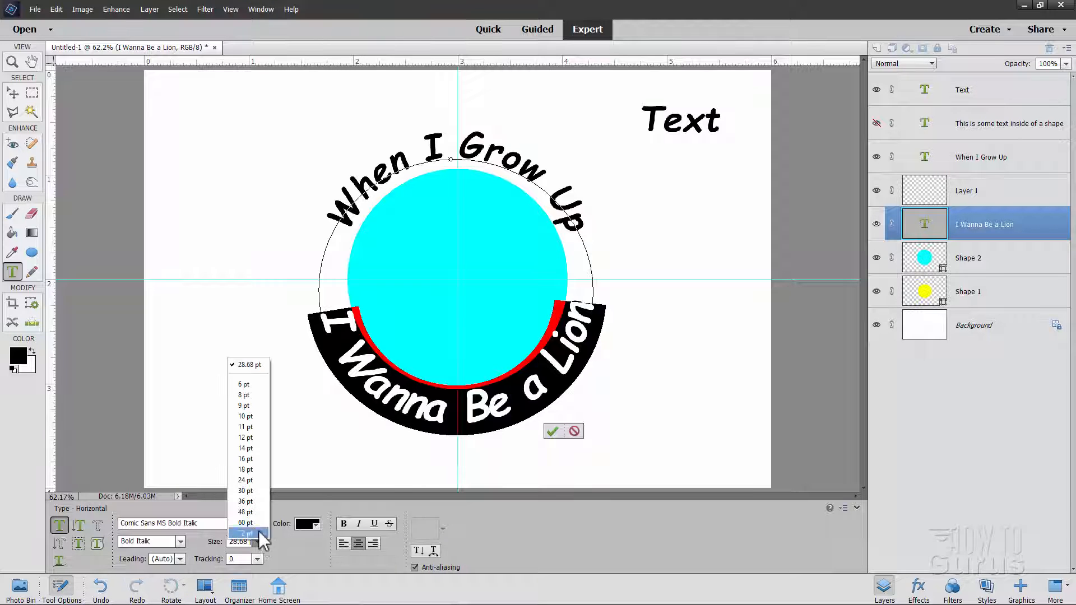
click(245, 480)
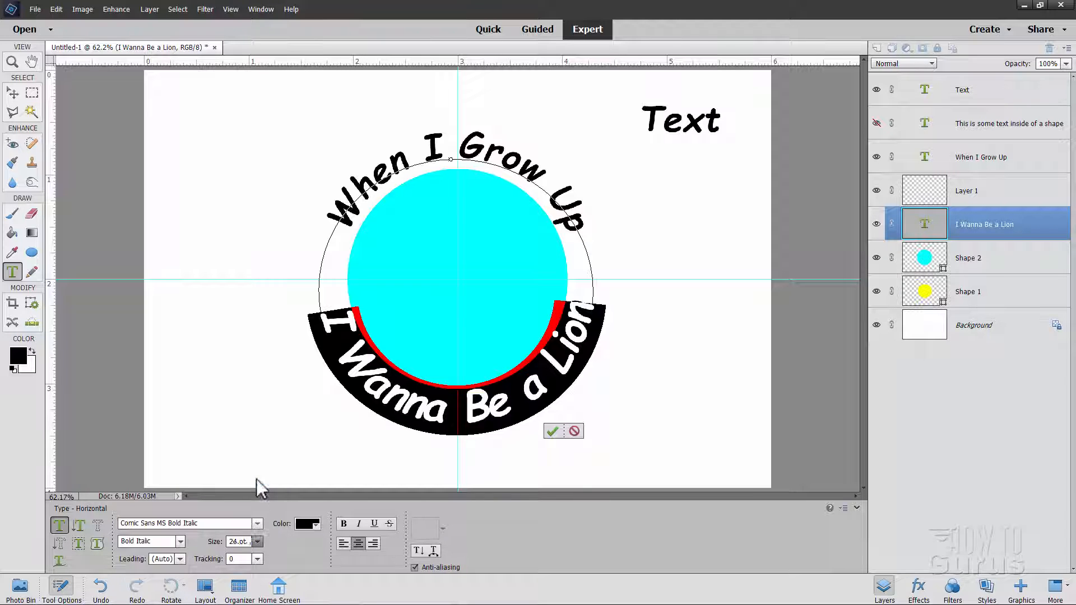
click(553, 432)
key(v)
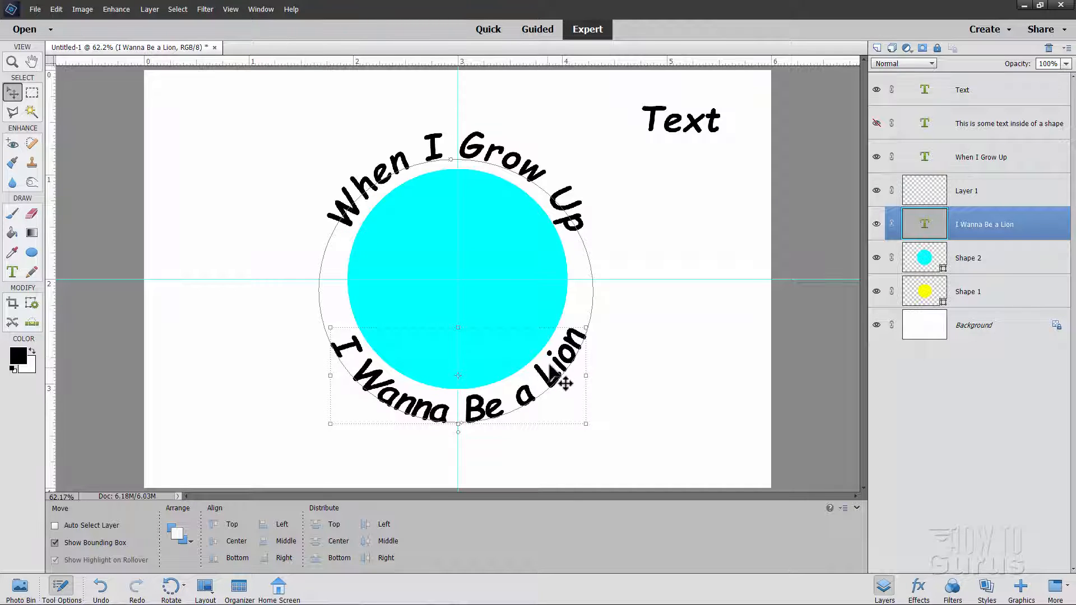
Step: Move the yellow circle's layer, Shape 1, above the cyan circle's layer, Shape 2
click(978, 330)
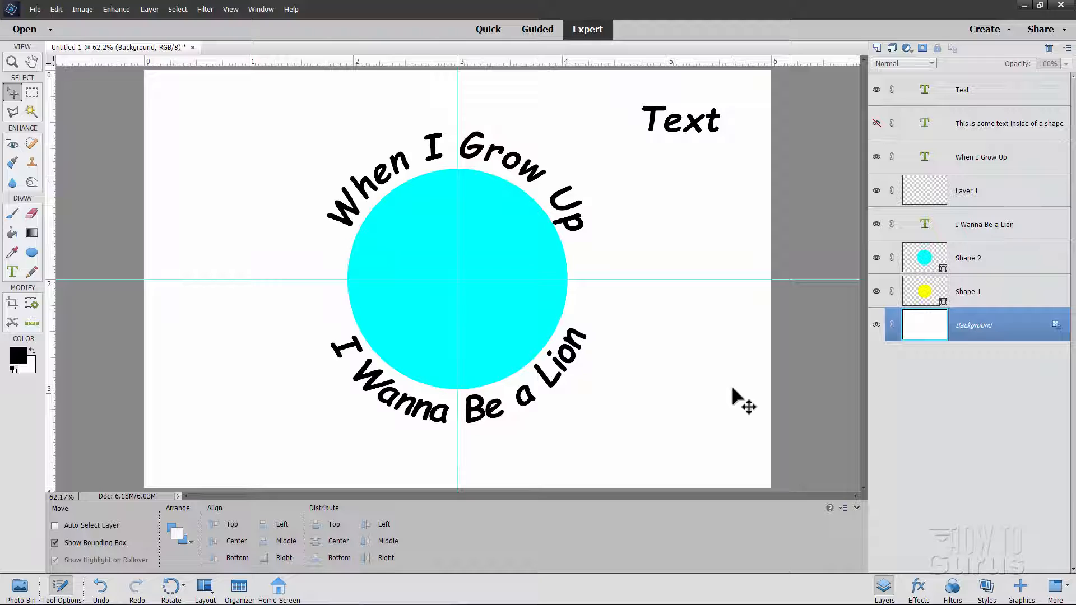
click(975, 296)
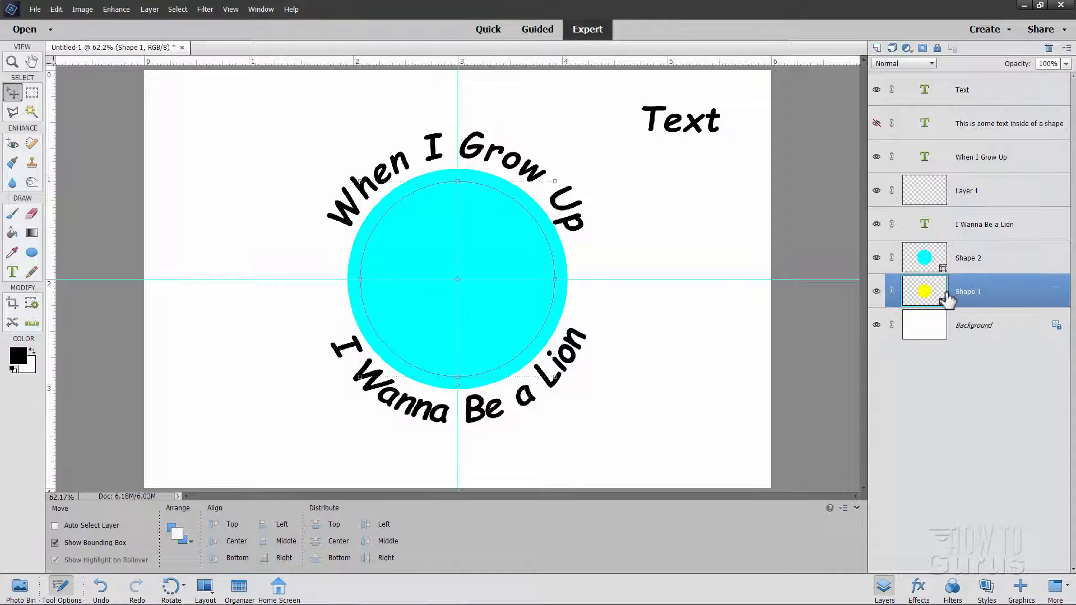
drag(947, 300, 1003, 252)
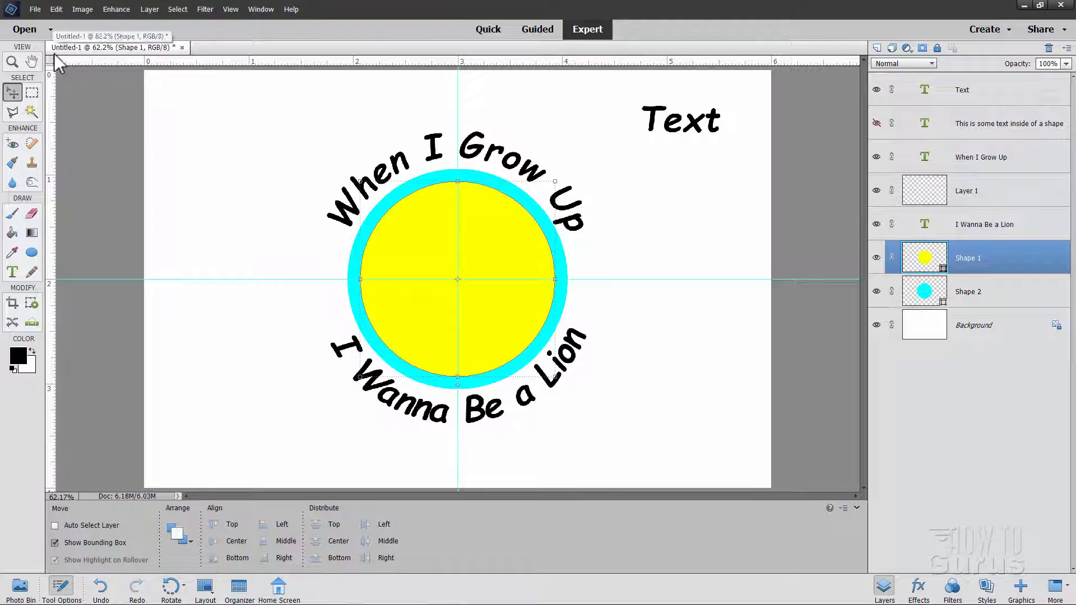
Step: Open the photo kitty-551554_1920.jpg in a floating window over the design
click(35, 10)
click(47, 33)
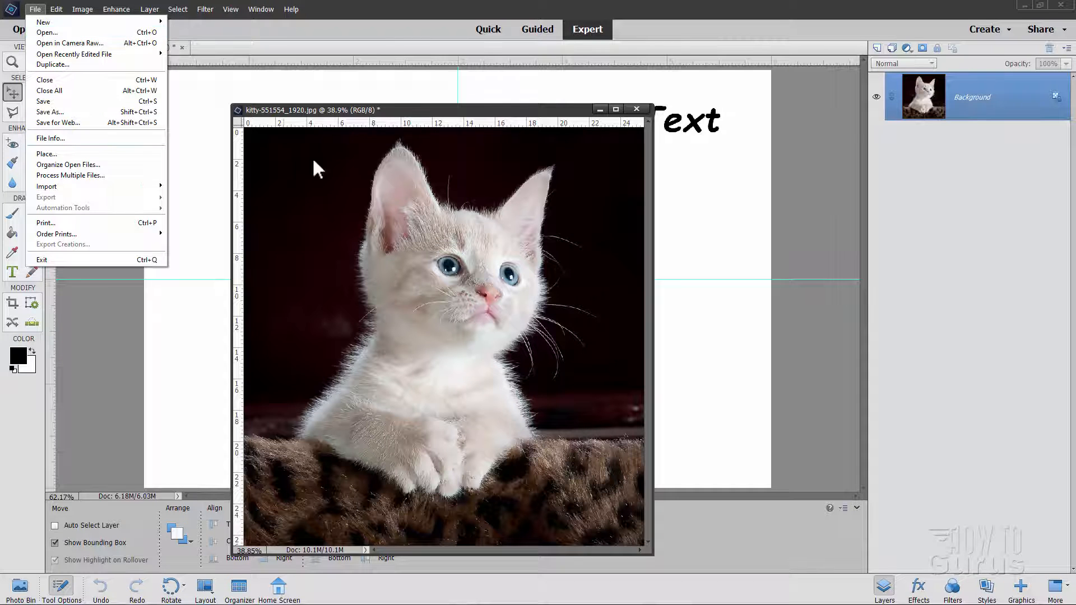
drag(419, 115, 441, 117)
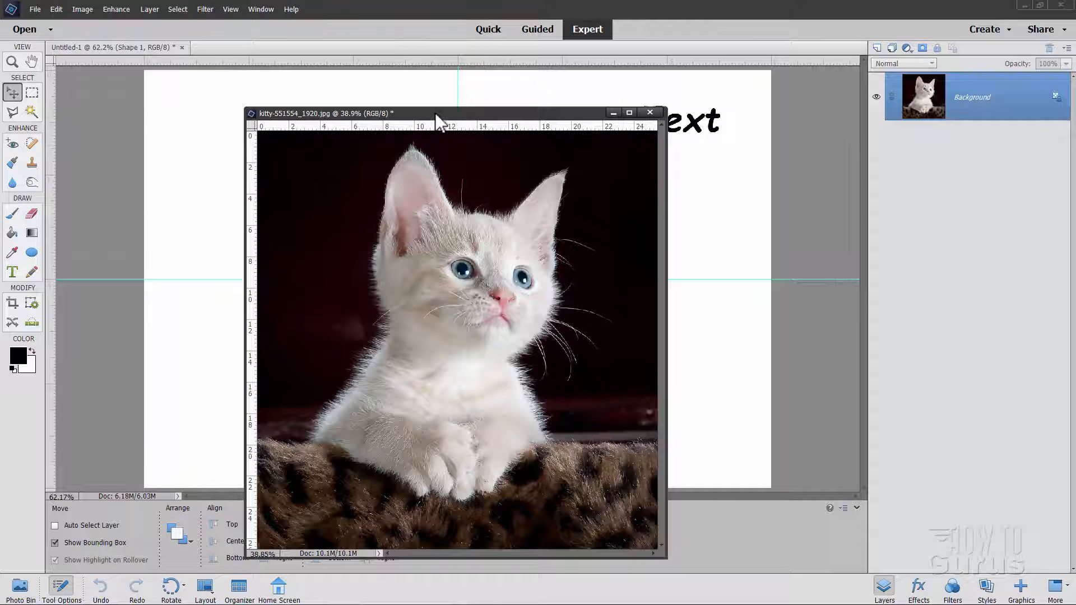
Step: Review the floating document options in the General preferences and the open files in the Photo Bin
click(56, 9)
mouse_move(86, 220)
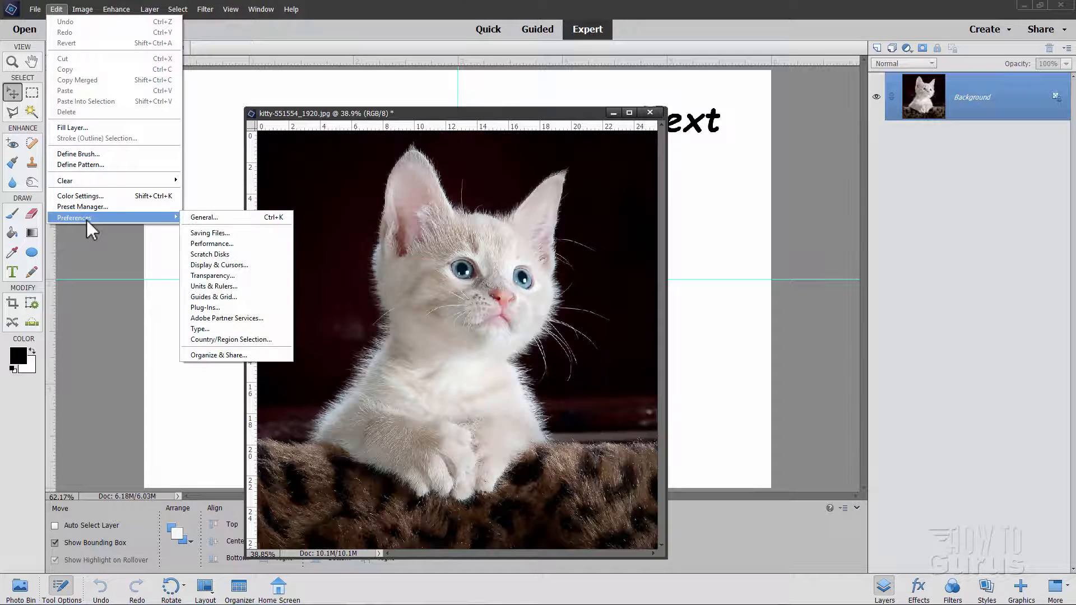
click(223, 218)
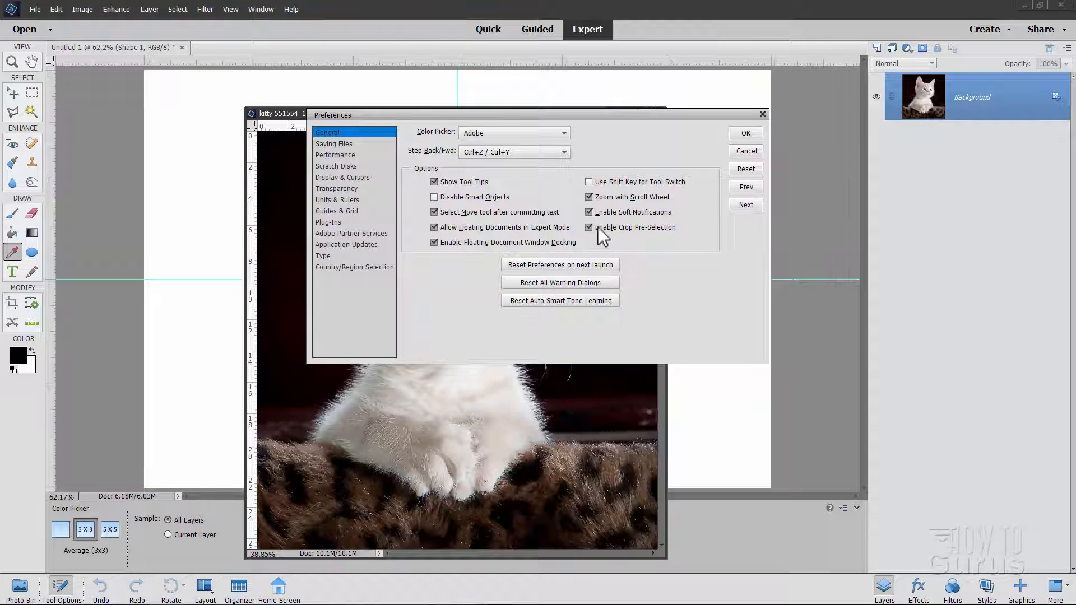
click(746, 133)
drag(468, 108, 489, 135)
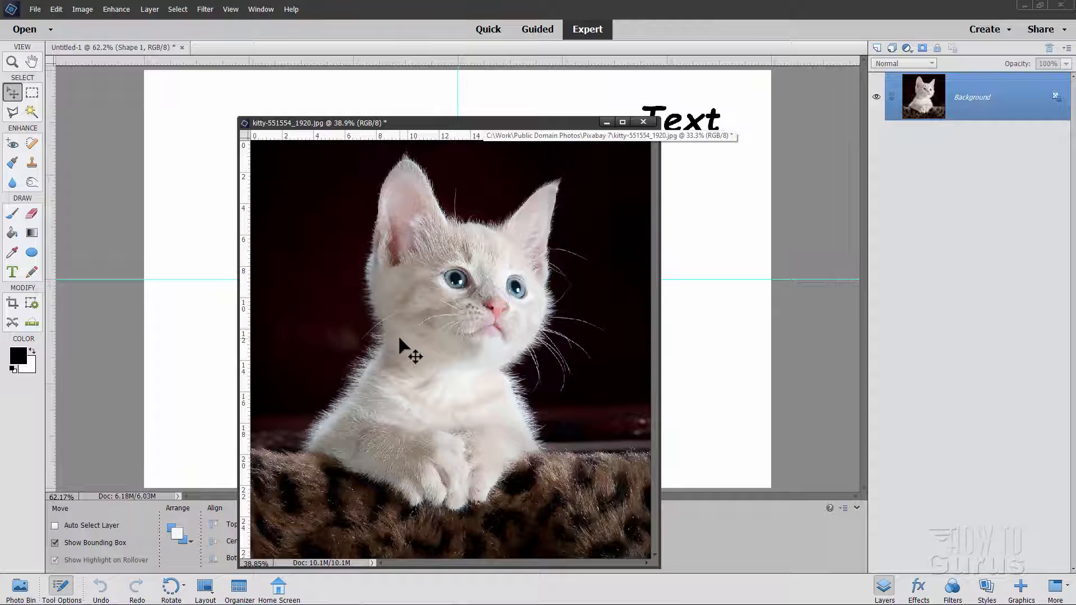
click(19, 587)
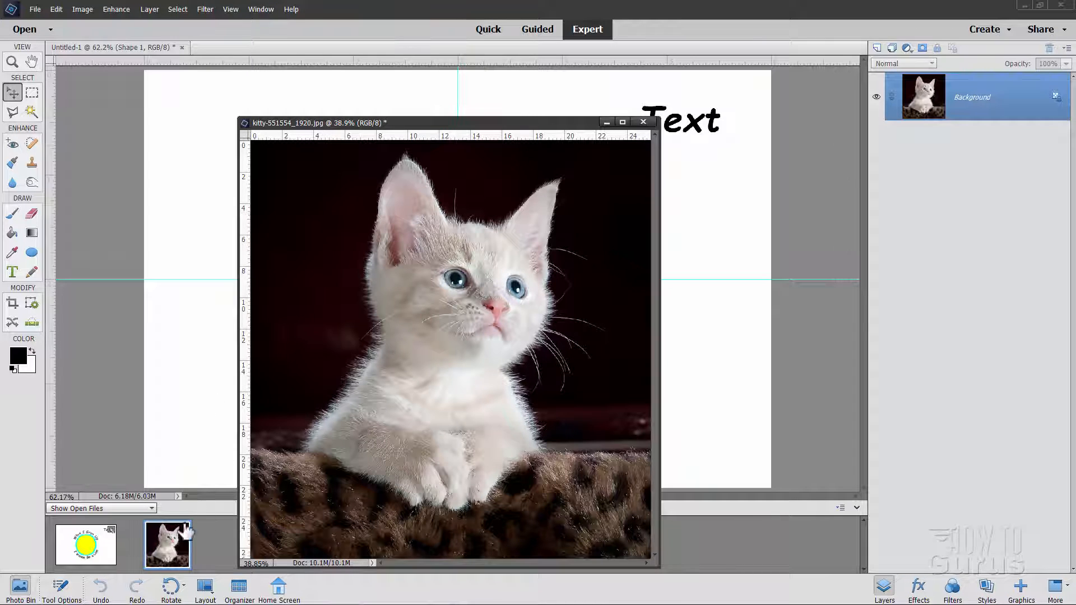
click(61, 586)
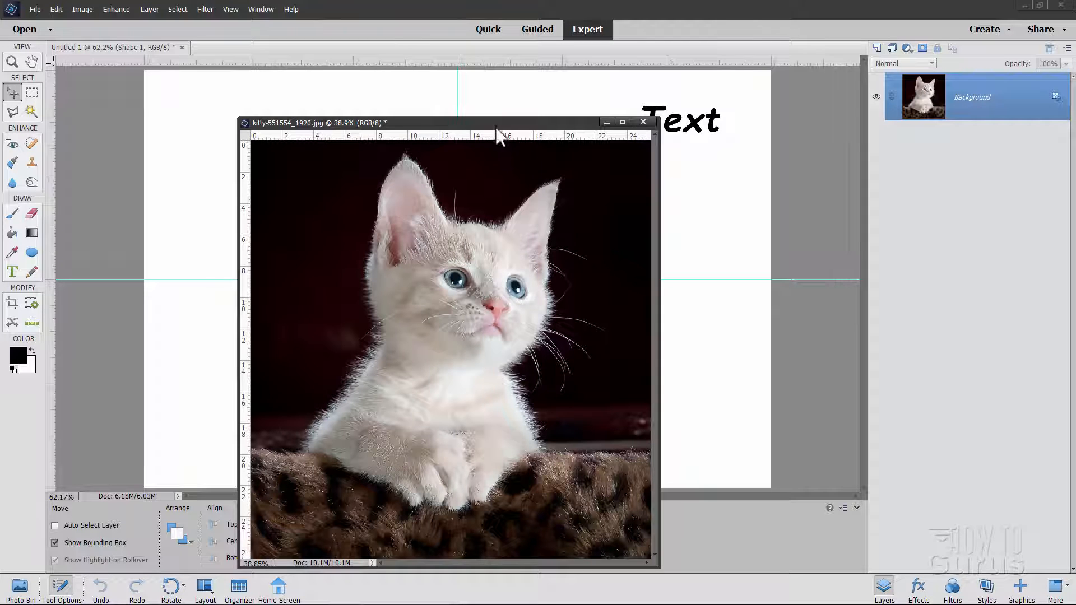
Step: Copy the kitten photo's Background layer into the Untitled-1 design directly above Shape 1, and close the kitten photo
drag(496, 127, 491, 148)
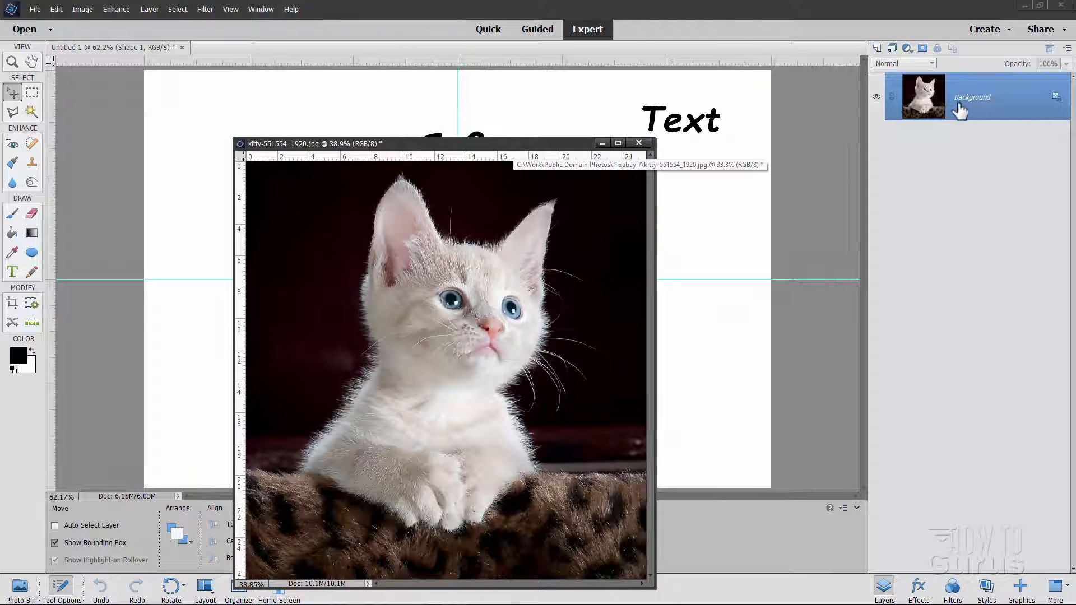
drag(973, 108, 529, 130)
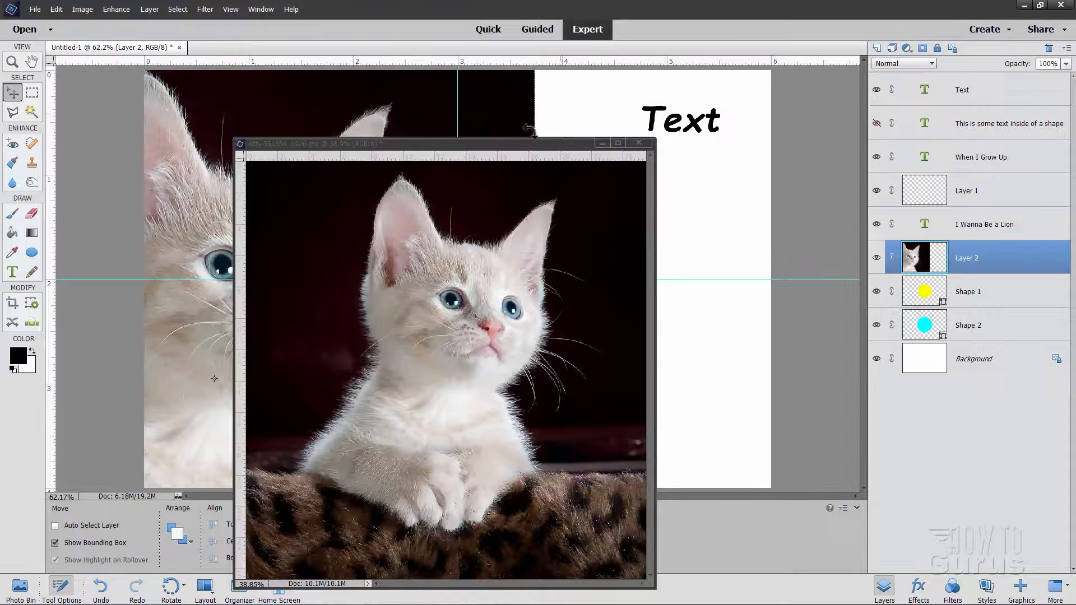
click(639, 143)
Step: Scale the kitten layer proportionally to about 55.68% and position it over the circles
drag(259, 343, 485, 329)
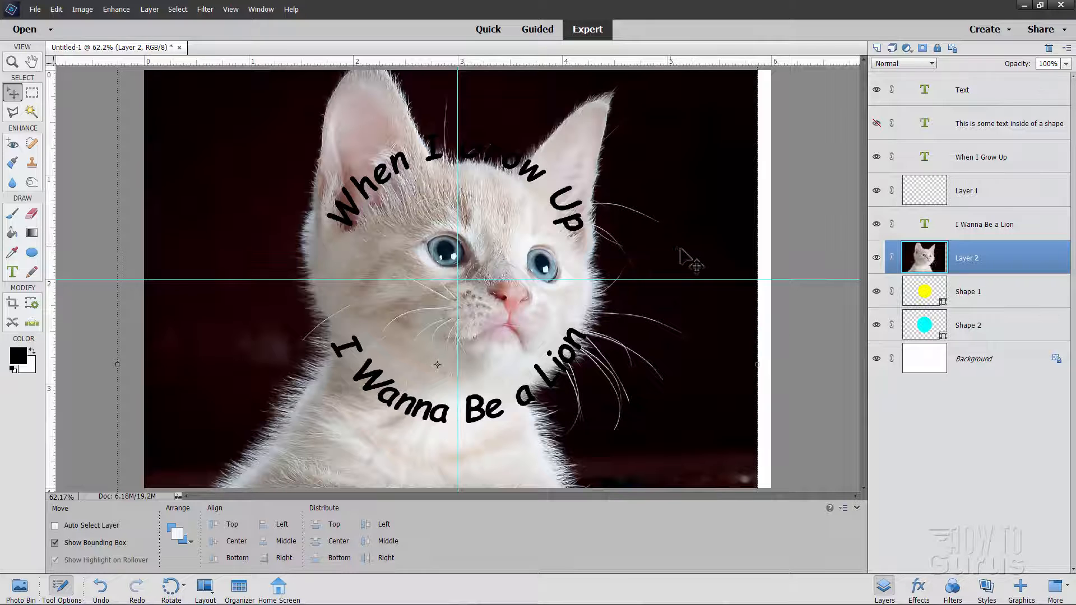
mouse_move(671, 187)
mouse_down()
mouse_move(674, 230)
mouse_move(678, 205)
mouse_up()
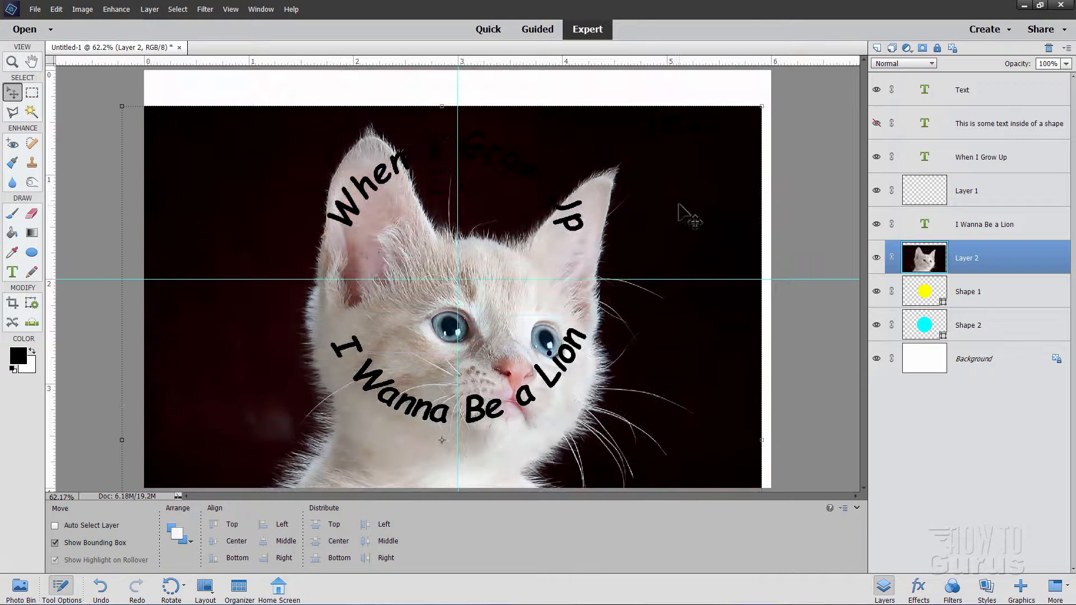
drag(762, 106, 556, 283)
drag(562, 344, 640, 185)
drag(661, 133, 582, 236)
drag(546, 311, 589, 232)
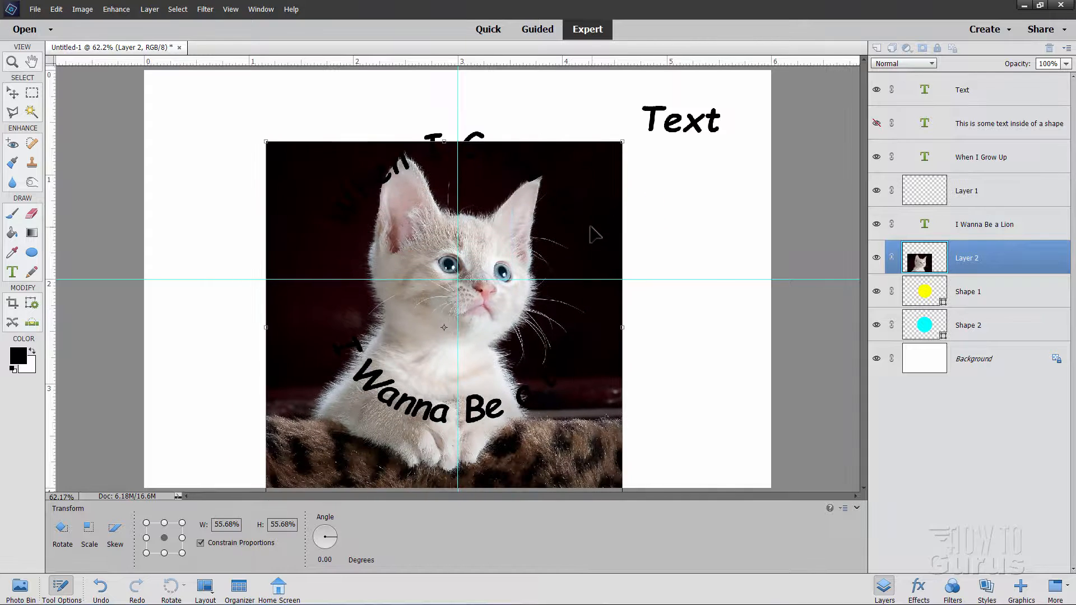
Step: Lower the kitten layer's opacity to 50% and scale the photo proportionally to about 32% over the yellow circle
click(1066, 64)
drag(1065, 77, 1040, 77)
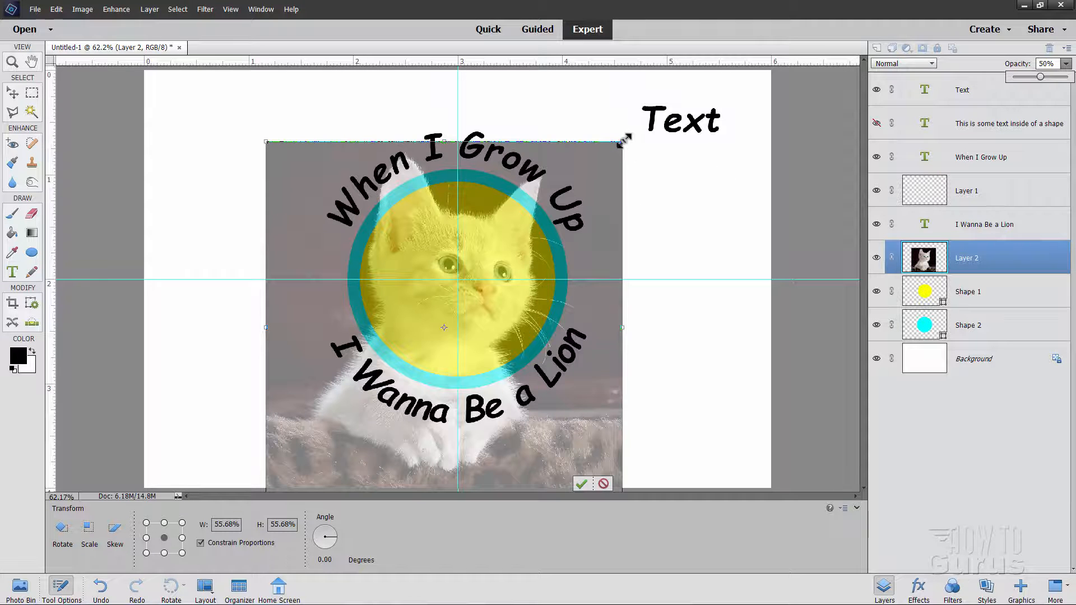
drag(624, 140, 561, 205)
drag(497, 332, 530, 302)
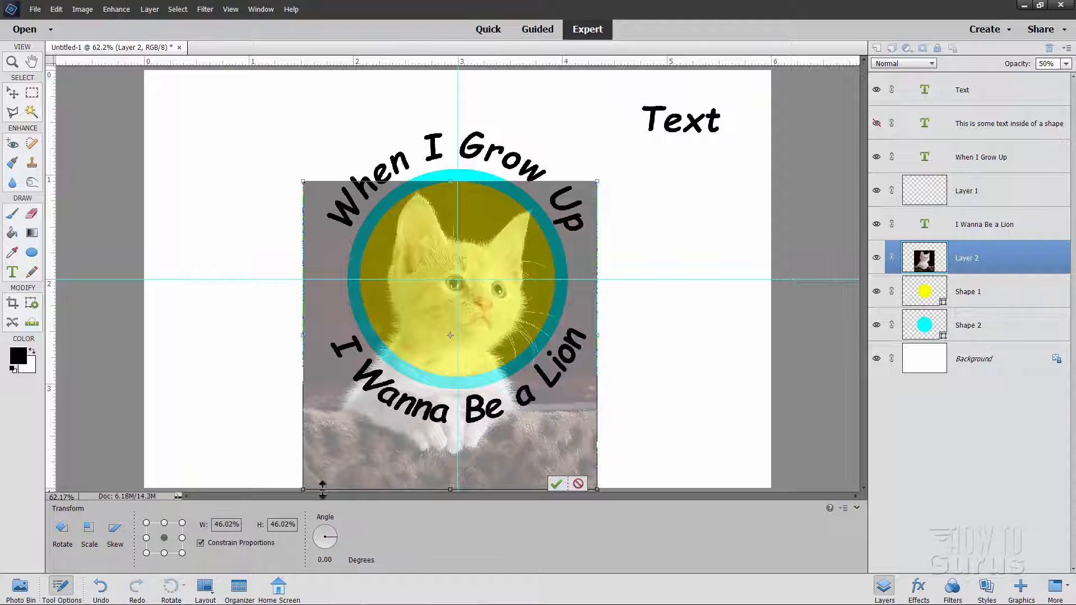
drag(303, 491, 356, 397)
drag(462, 342, 446, 319)
drag(567, 408, 559, 396)
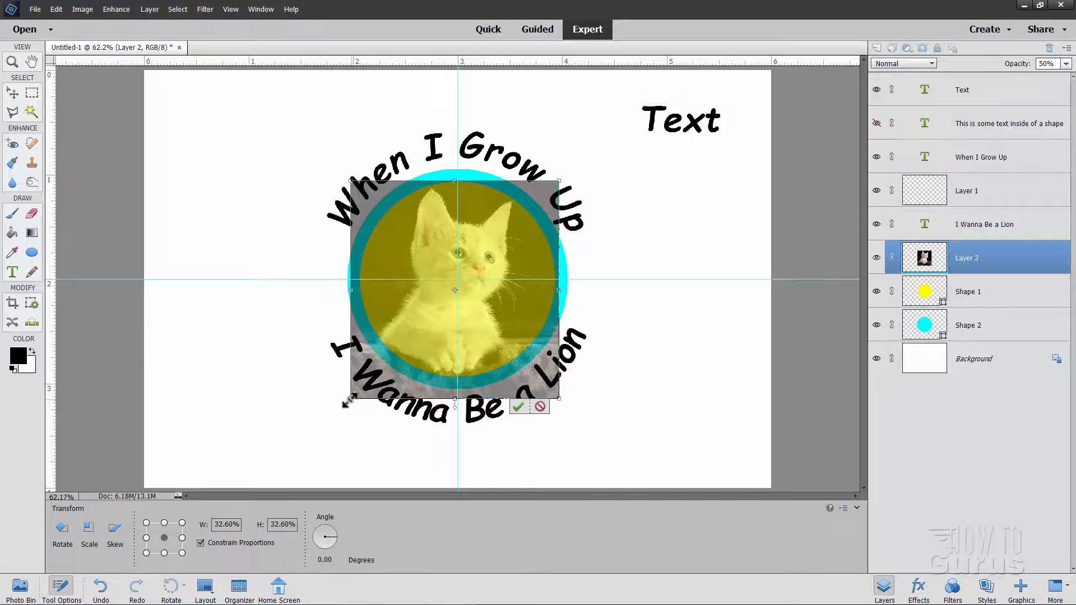
drag(351, 397, 354, 395)
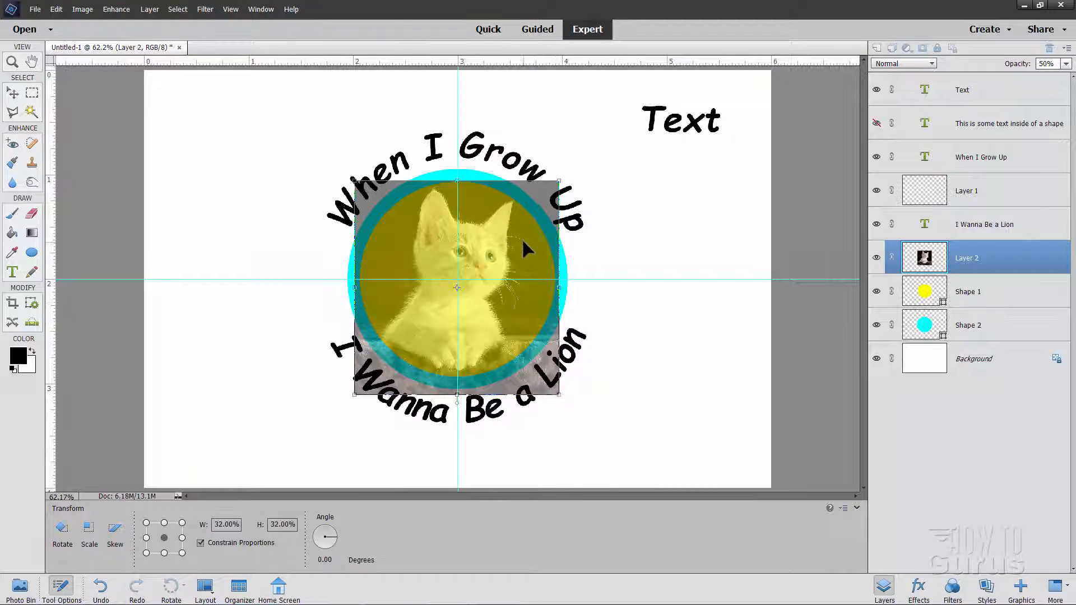
Step: Centre the kitten photo over the yellow circle, apply the transformation, and restore the layer's opacity to 100%
drag(523, 237, 519, 236)
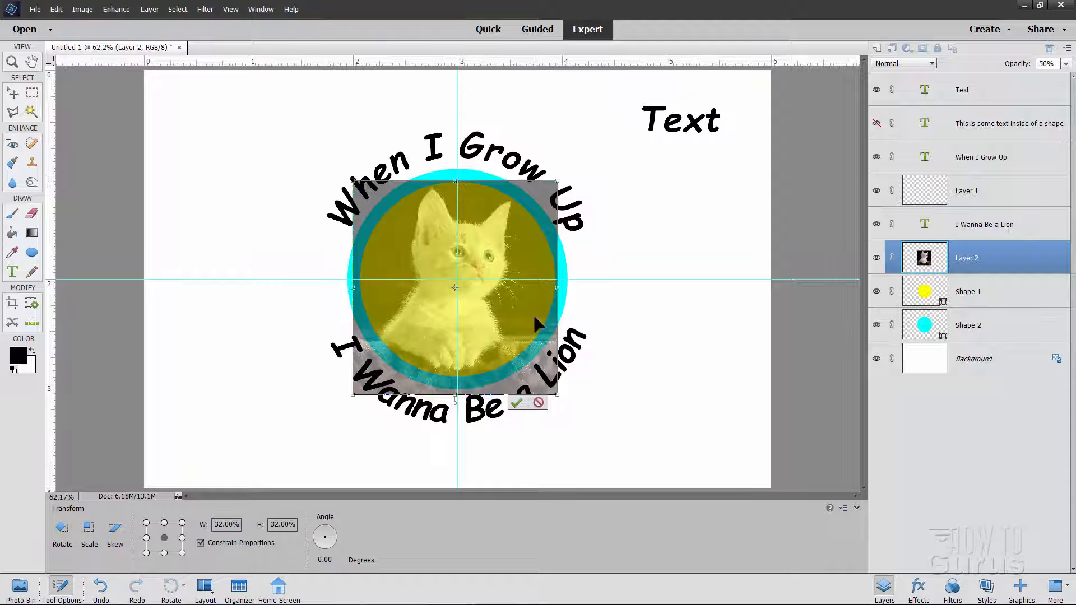
key(Right)
key(Right)
key(Right)
key(Right)
key(Right)
key(Right)
key(Right)
key(Right)
key(Right)
key(Right)
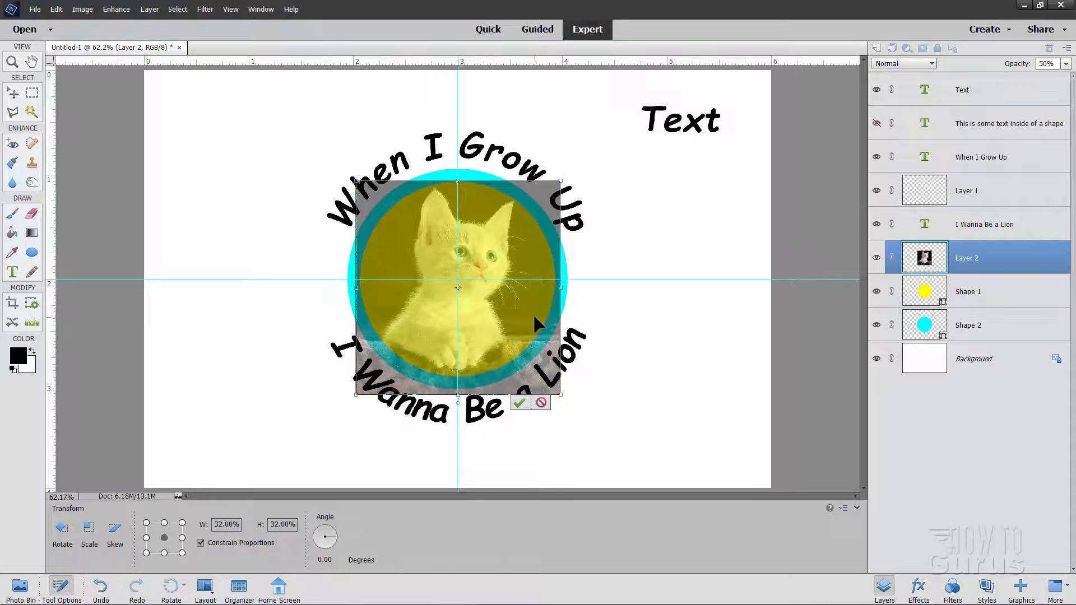
key(Up)
key(Up)
key(Up)
key(Left)
key(Left)
key(Left)
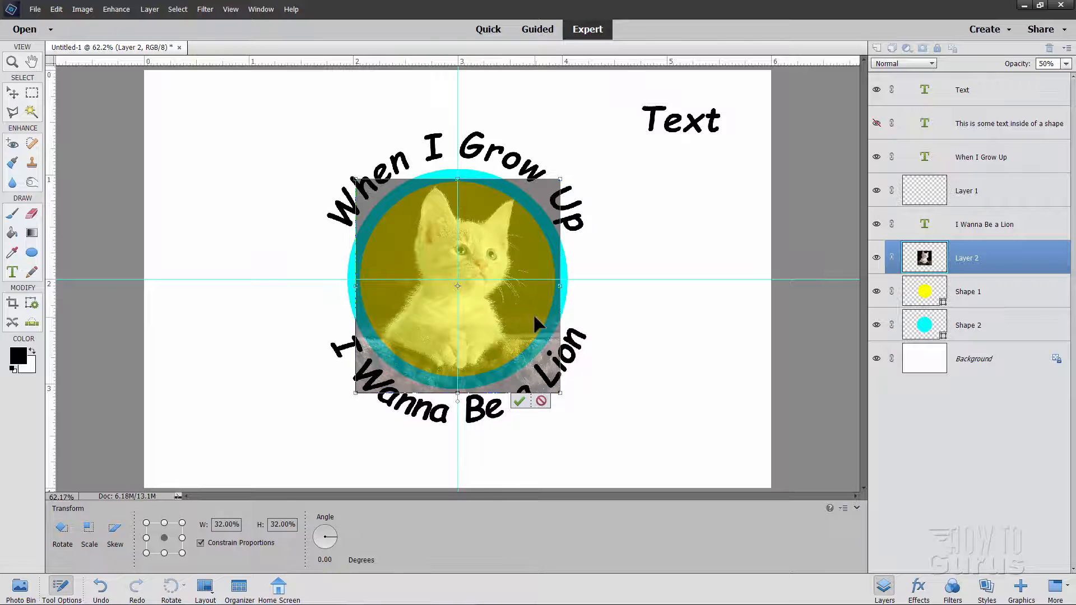
click(517, 401)
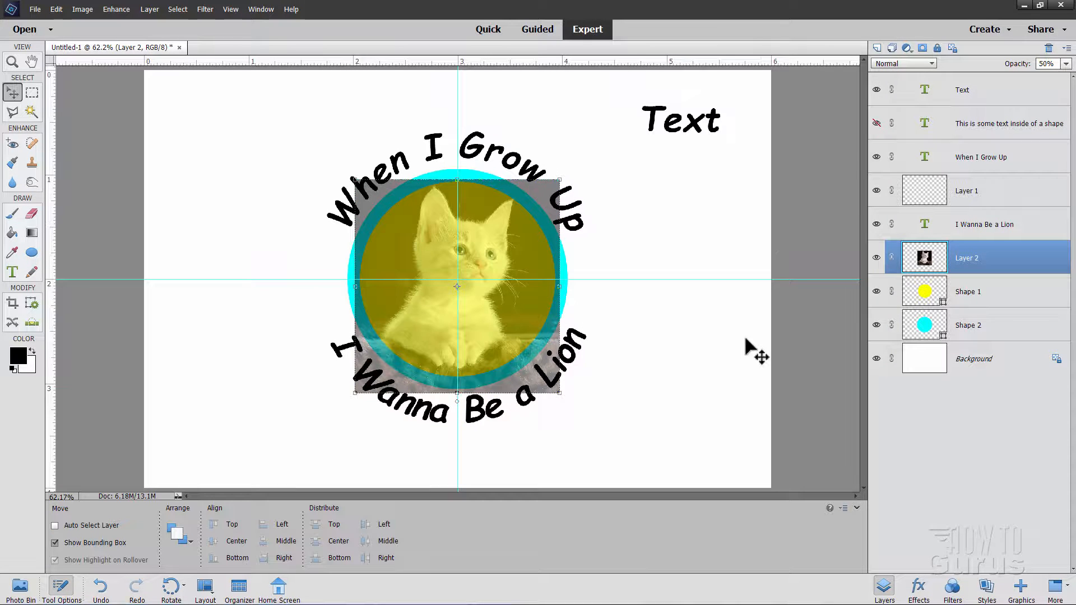
click(1066, 65)
drag(1041, 76, 1071, 76)
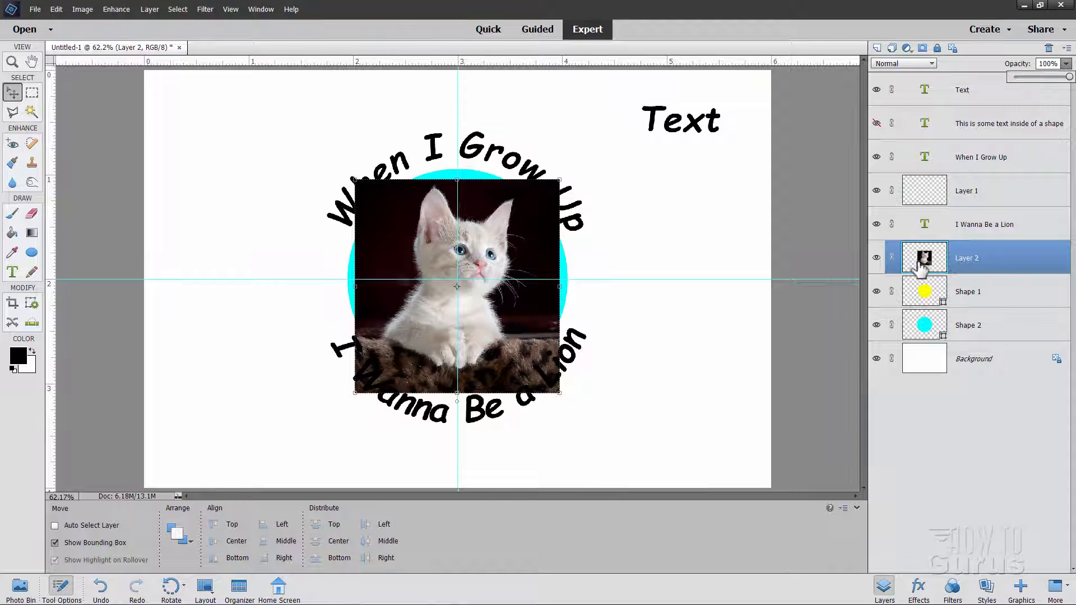
Step: Clip the kitten photo layer to the Shape 1 circle with a clipping mask and hide the Text layer
right_click(968, 267)
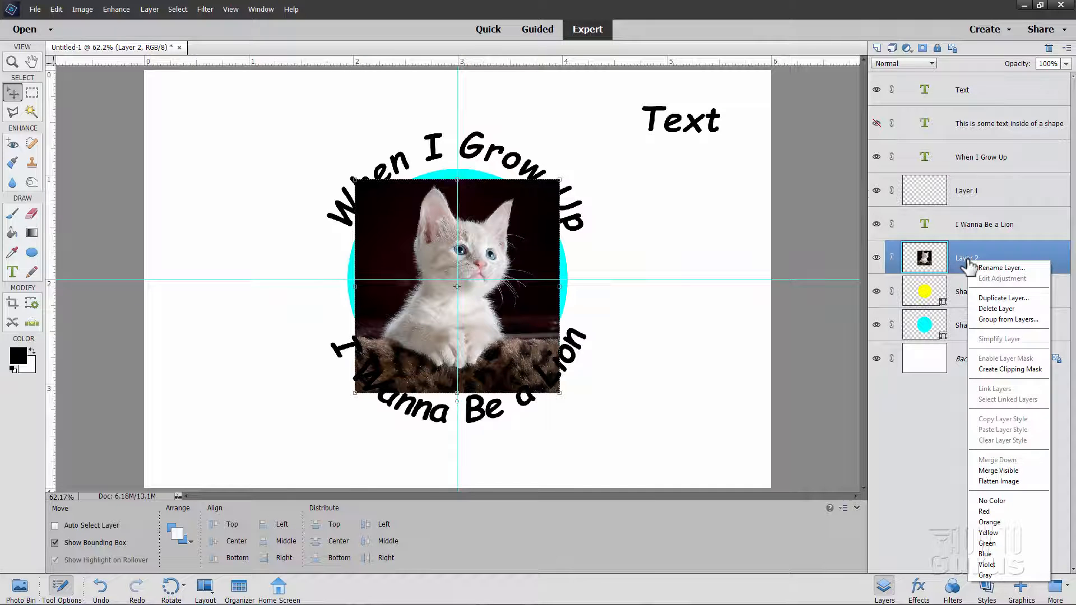
click(1013, 374)
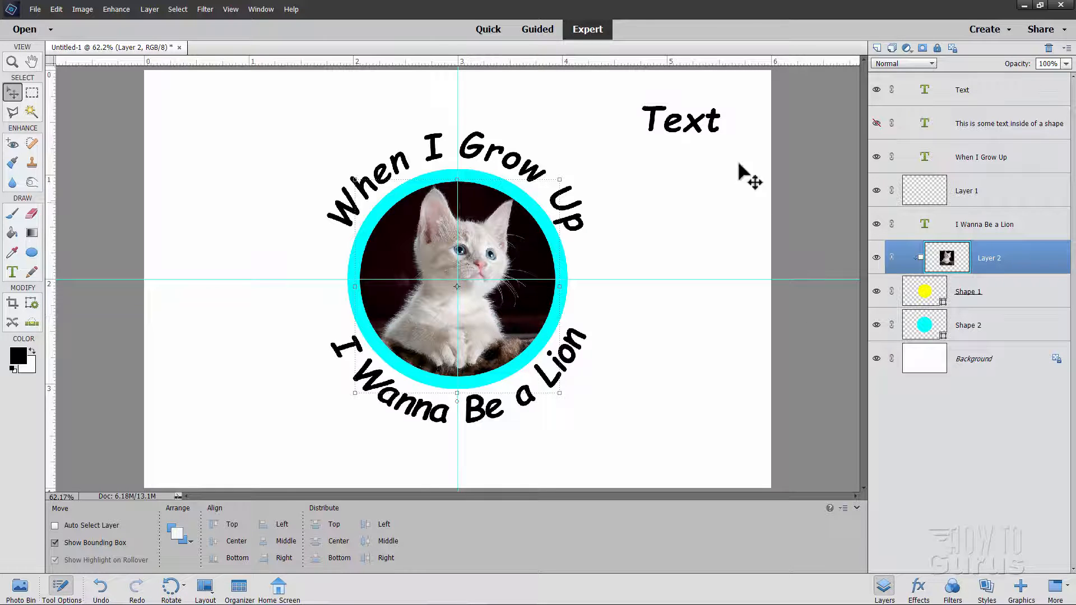
click(876, 91)
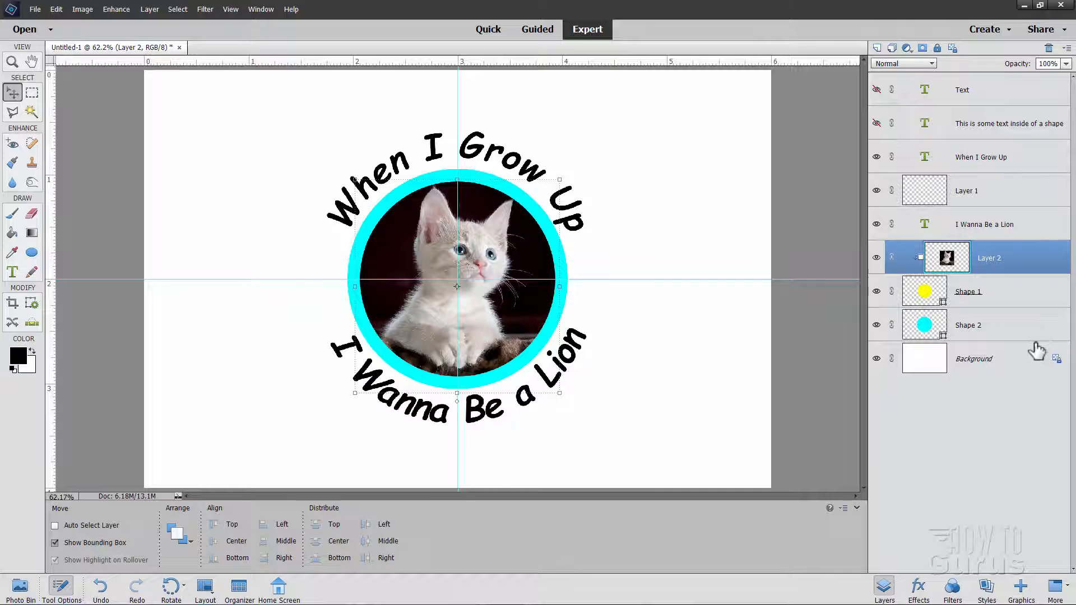
Step: Load the Shape 2 circle's outline as a selection on a new layer directly above it, and hide Shape 2
click(990, 336)
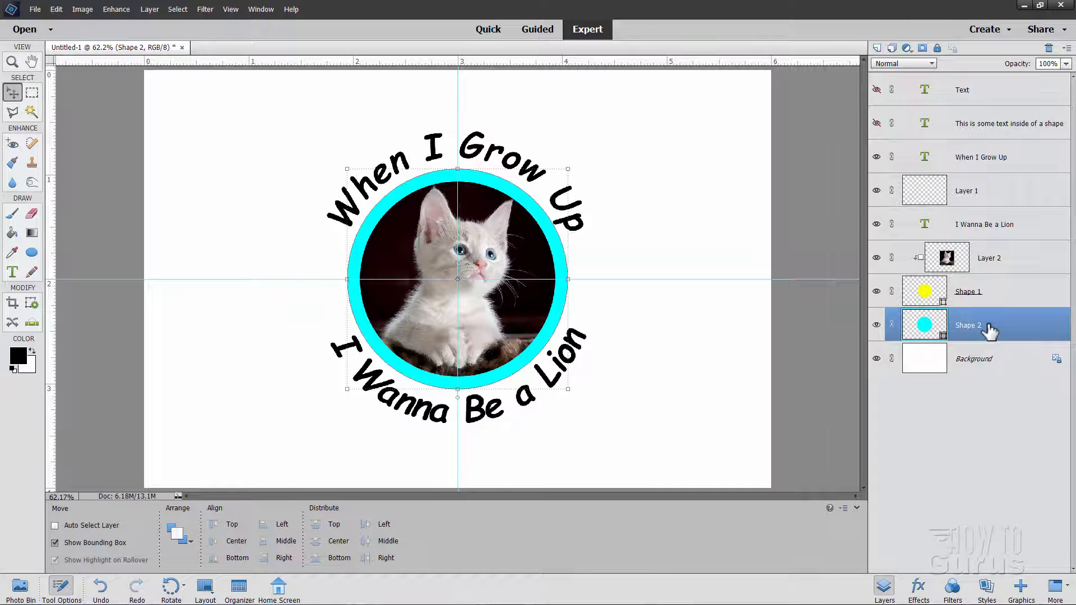
key(ctrl)
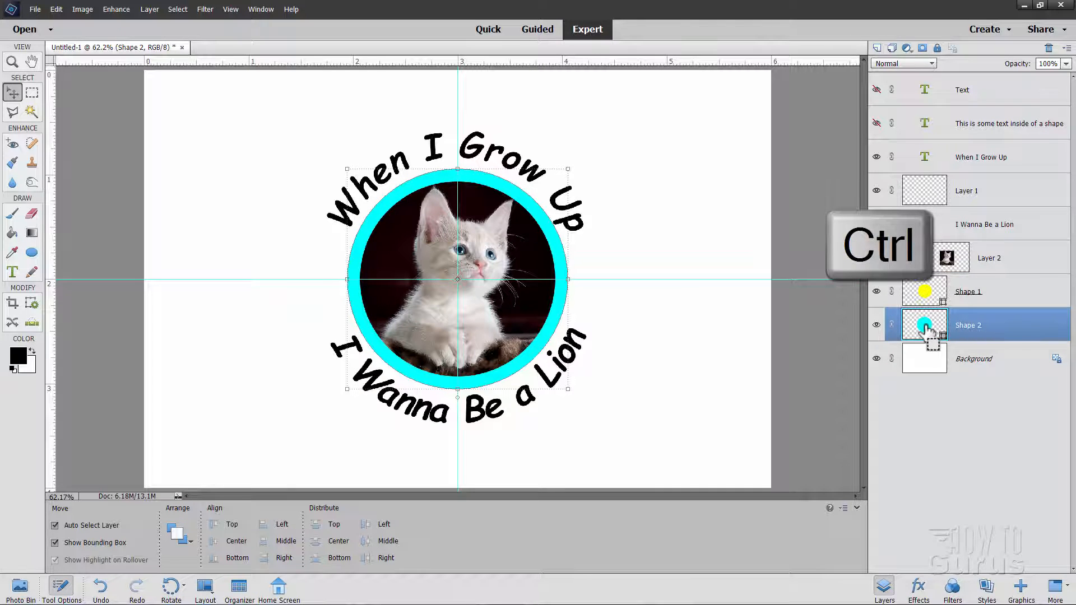
ctrl+click(926, 332)
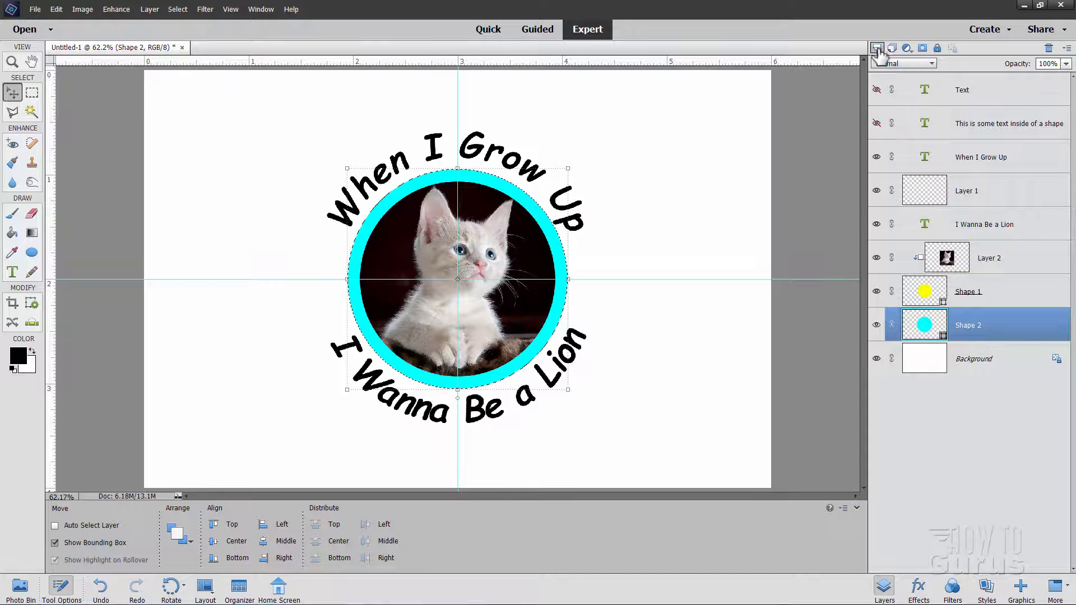
click(878, 51)
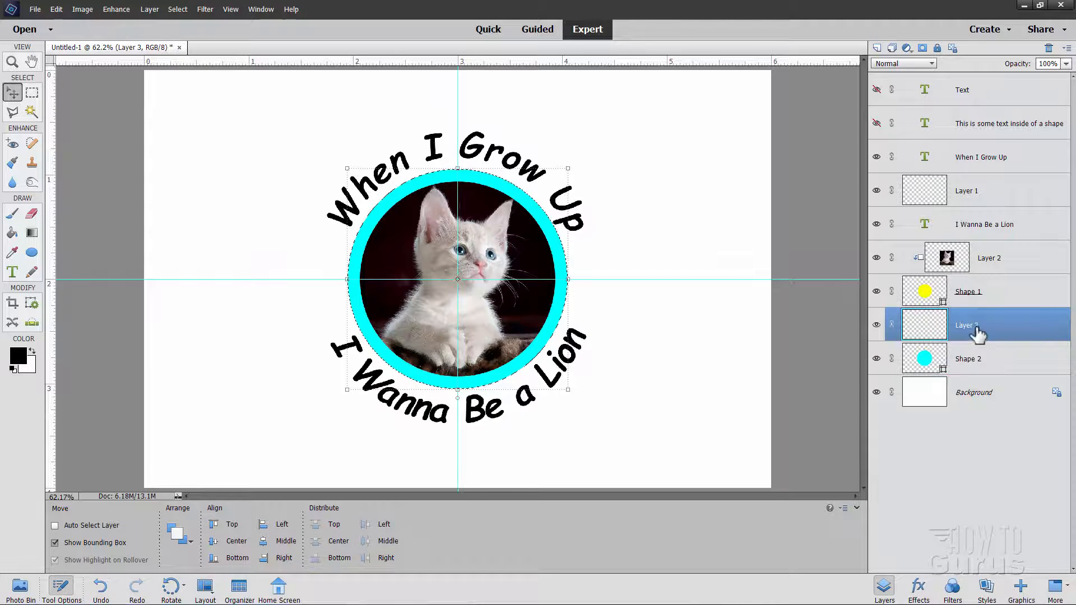
click(877, 359)
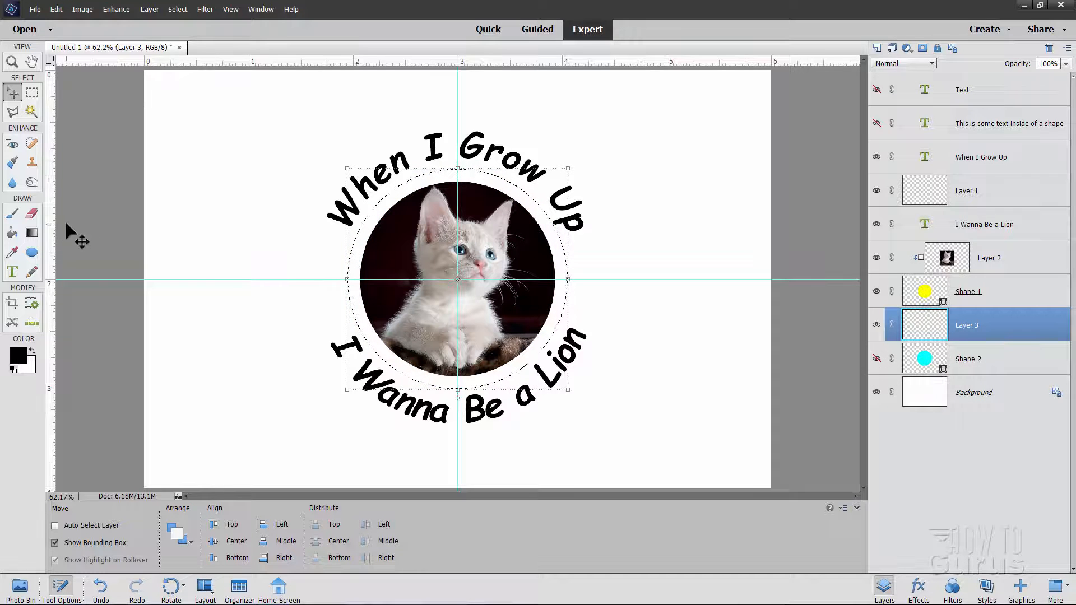
Step: Fill the circular selection on Layer 3 with a diagonal linear silver gradient from the Metals set, and deselect
click(32, 235)
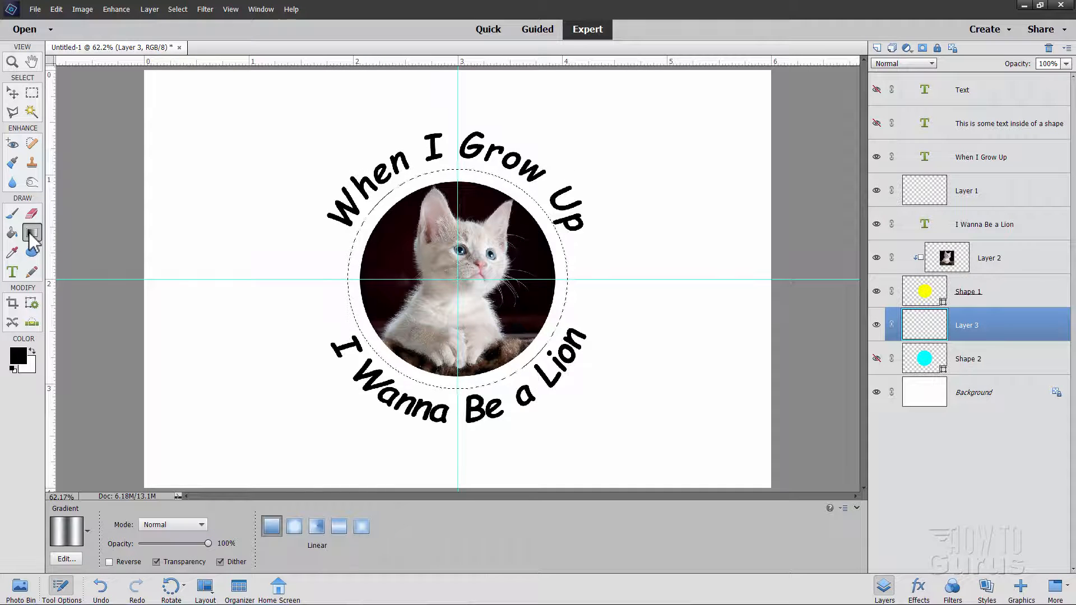
click(88, 529)
click(90, 529)
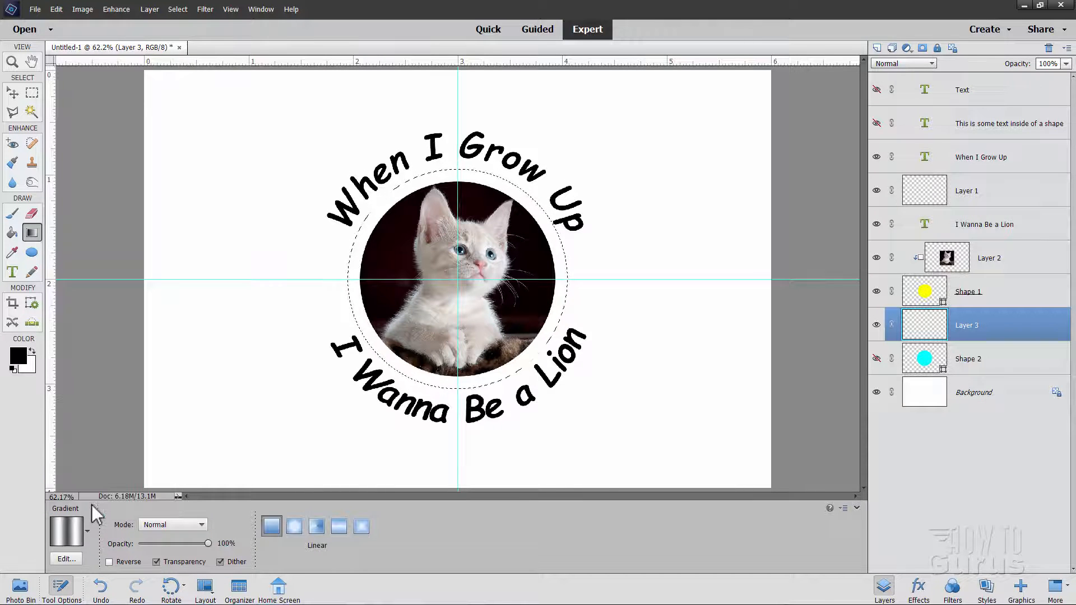
click(88, 529)
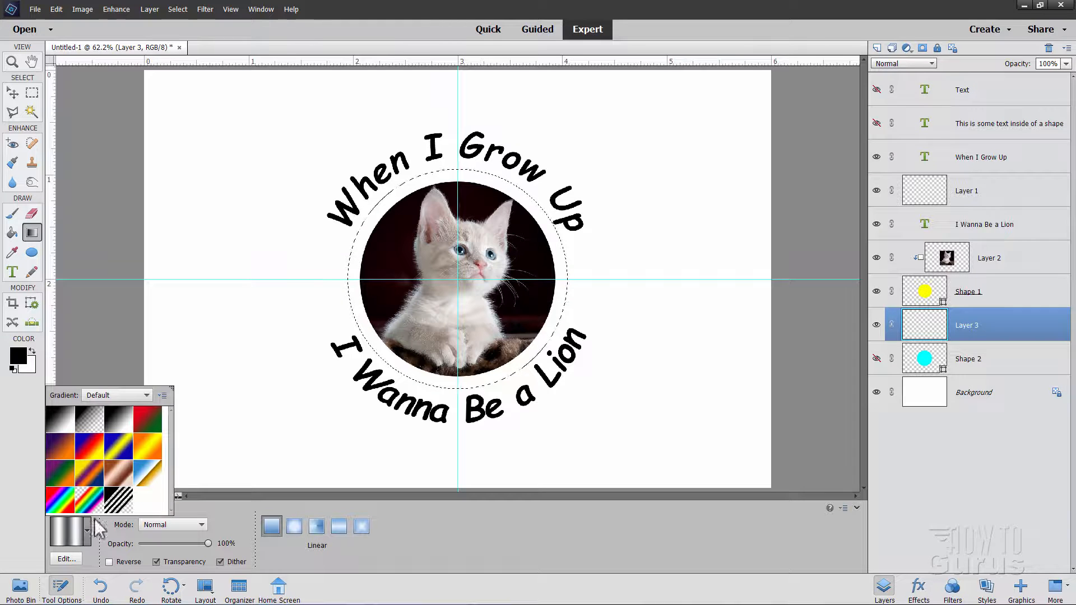
click(140, 395)
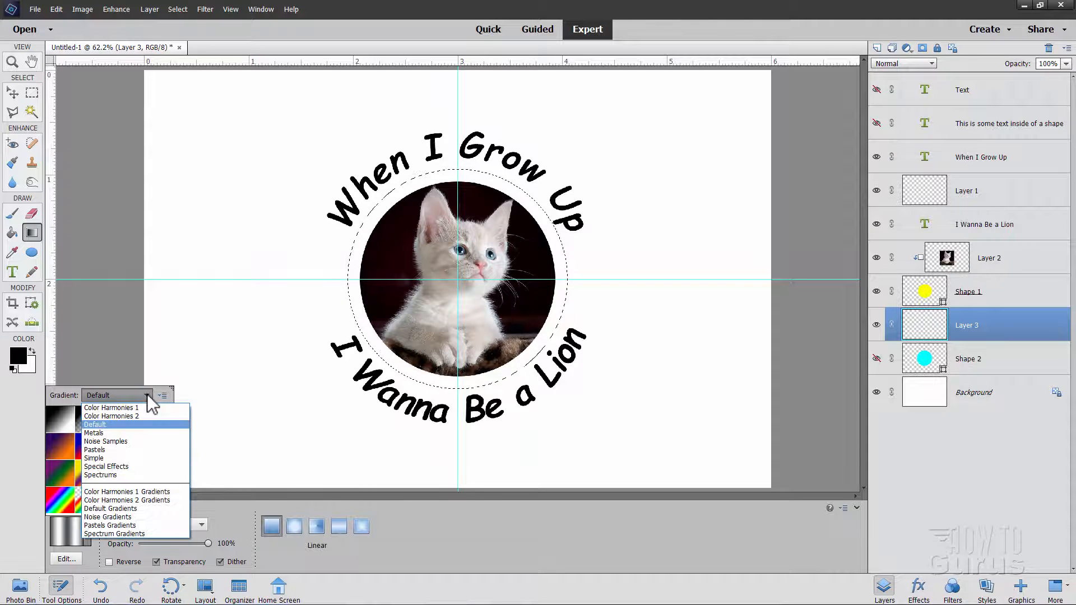
click(111, 433)
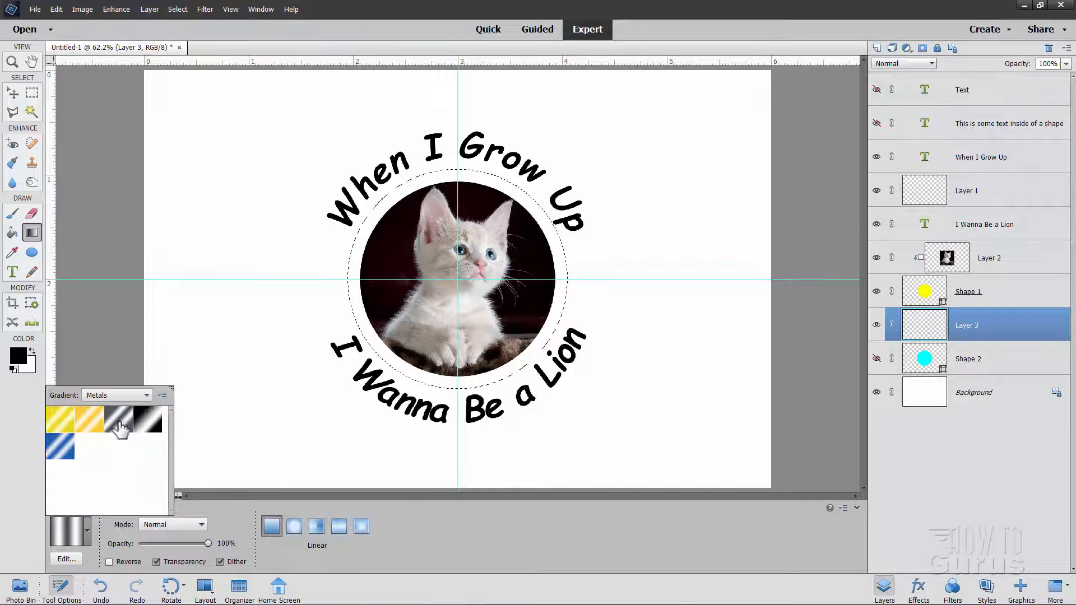
click(105, 528)
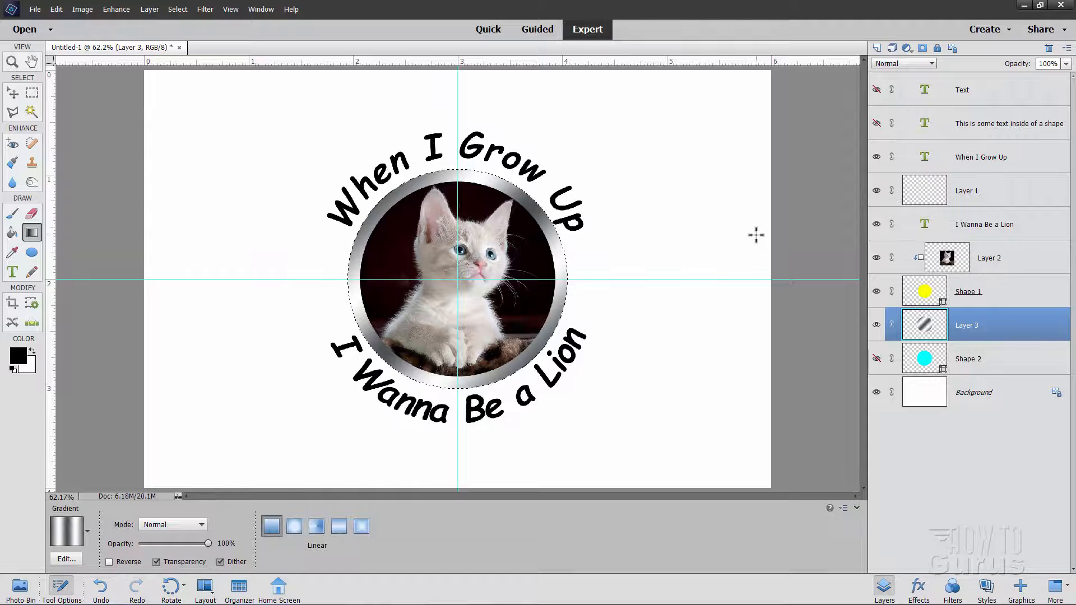
key(ctrl+d)
click(17, 95)
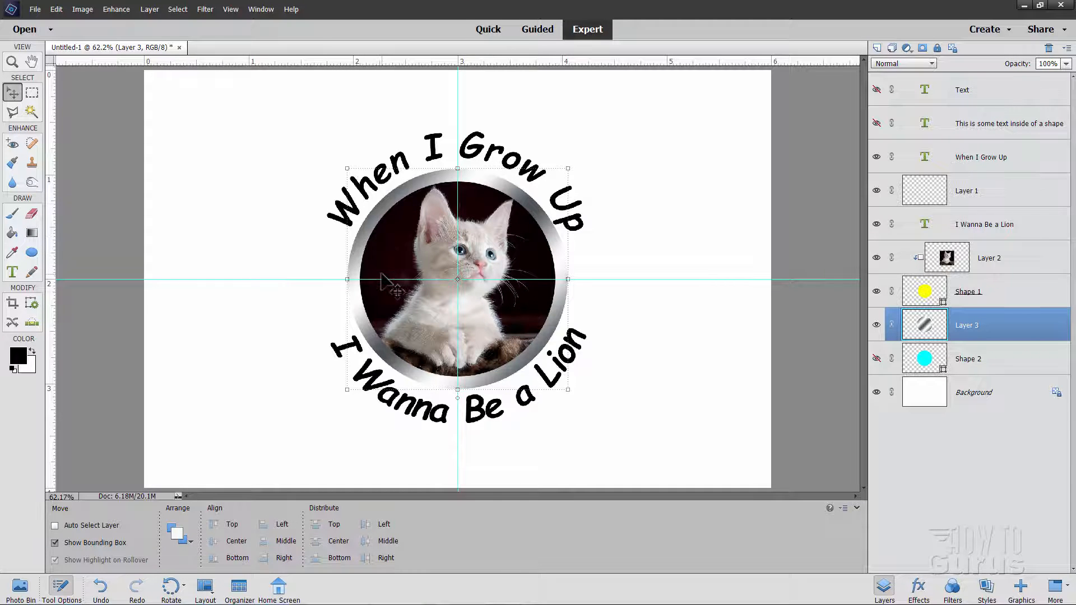
Step: Compare several Bevels styles on the Shape 1 circle and keep the middle style of the second row
click(911, 297)
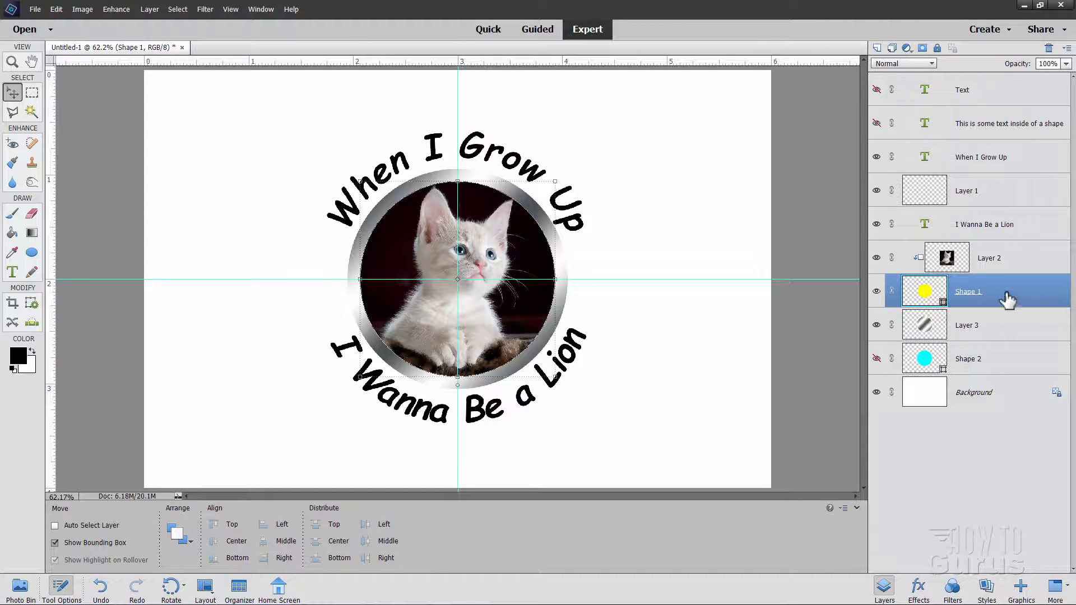
click(34, 253)
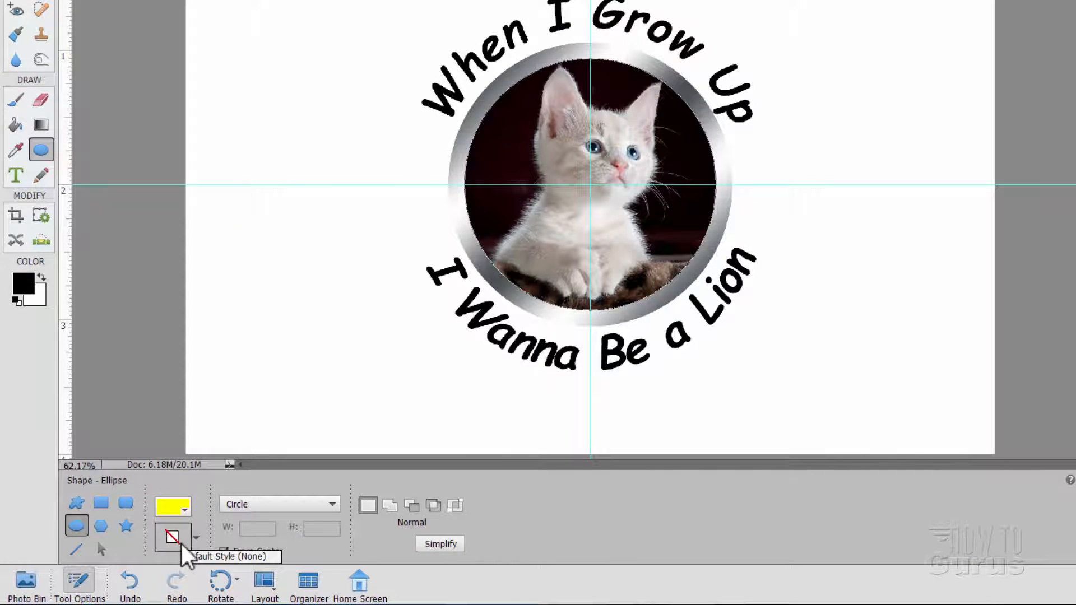
click(196, 537)
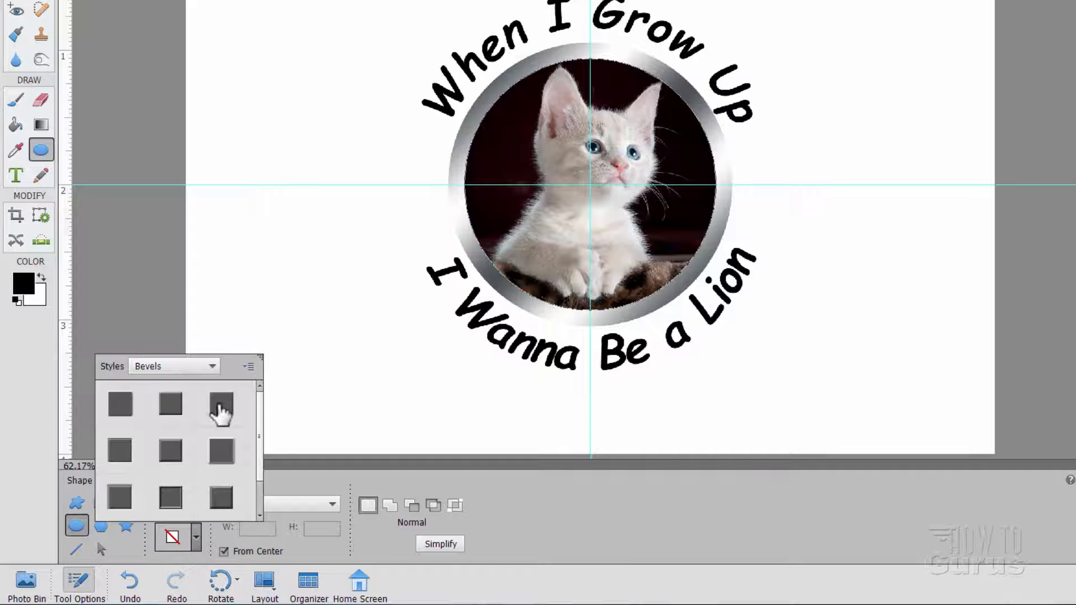
click(190, 367)
click(175, 379)
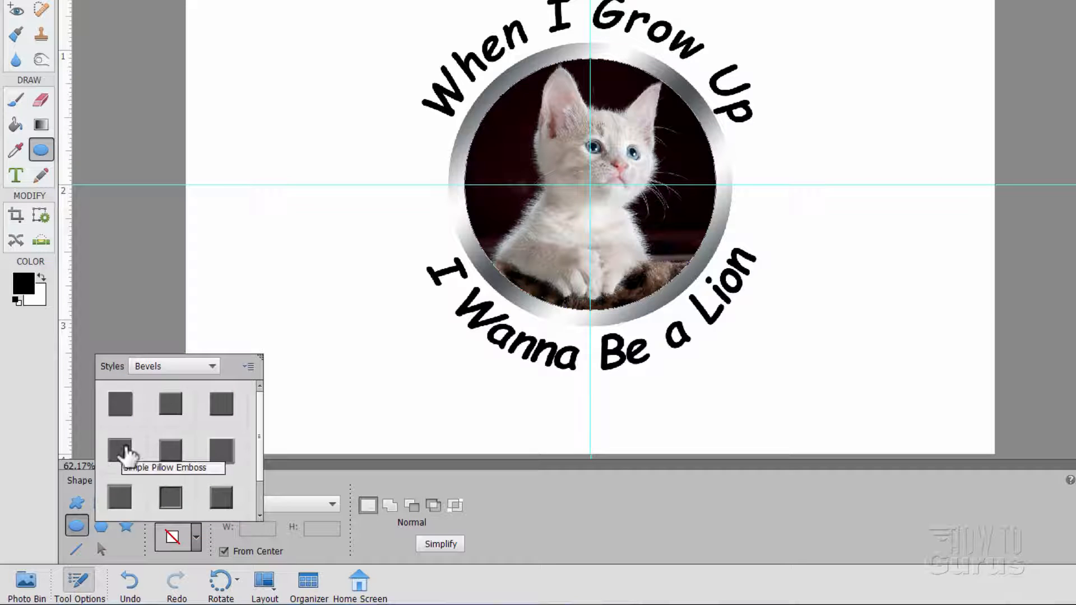
click(171, 412)
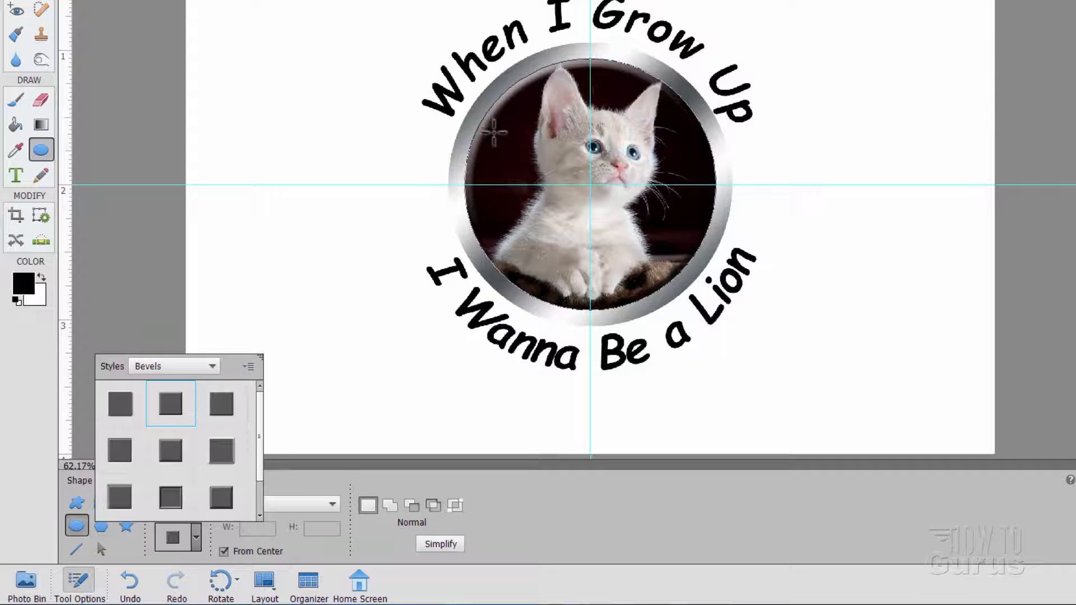
click(223, 401)
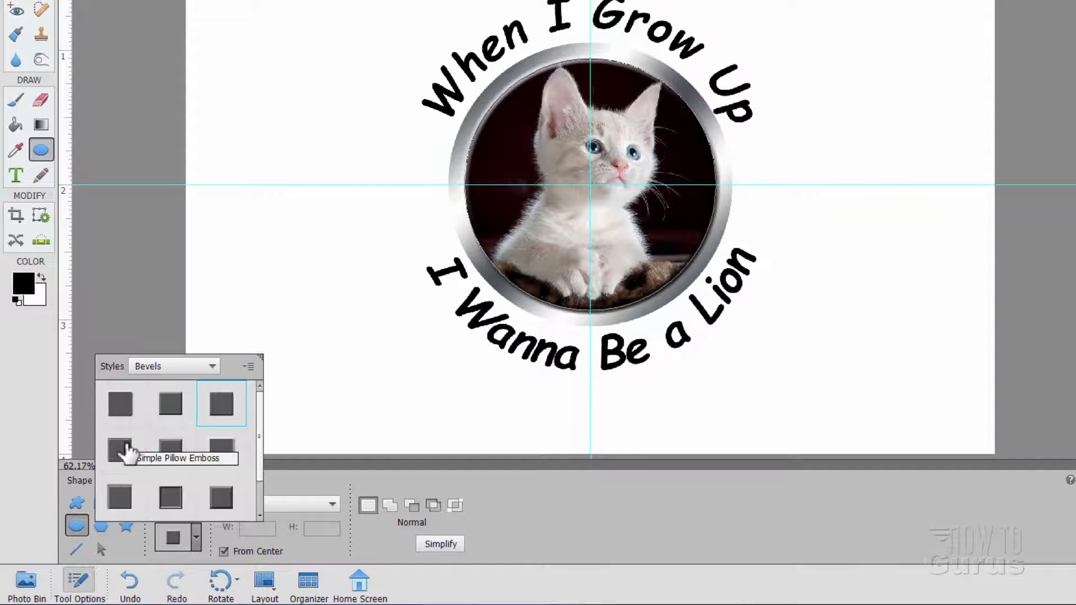
click(120, 451)
click(119, 404)
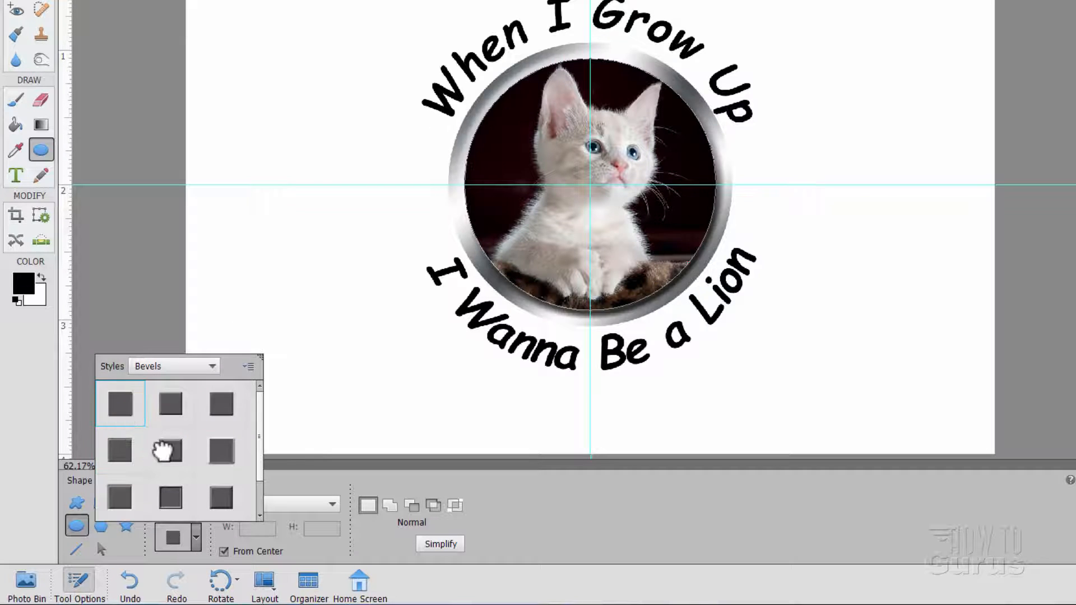
click(163, 451)
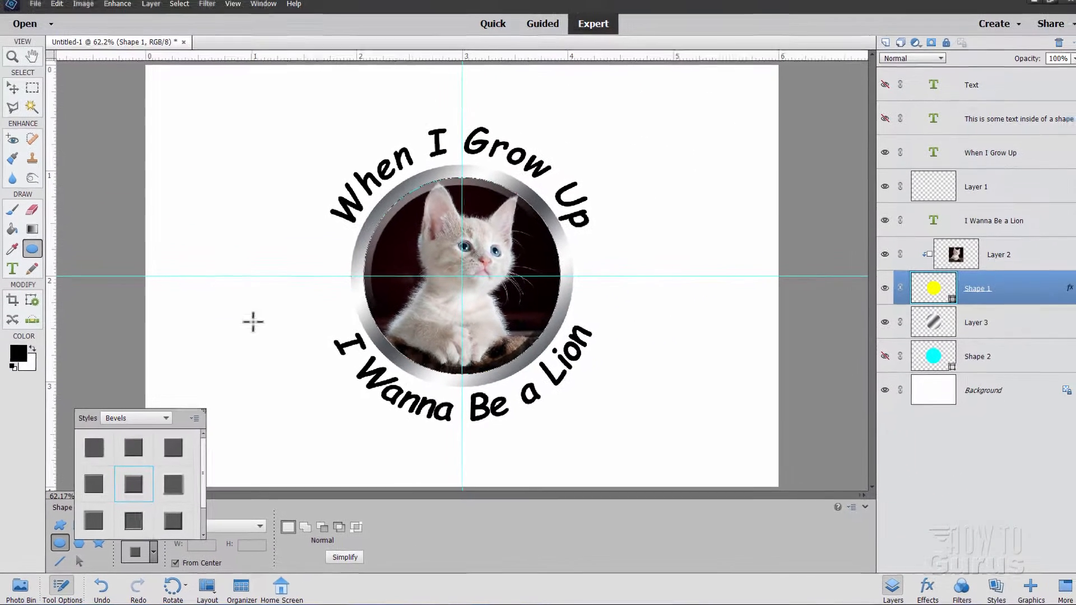
click(12, 93)
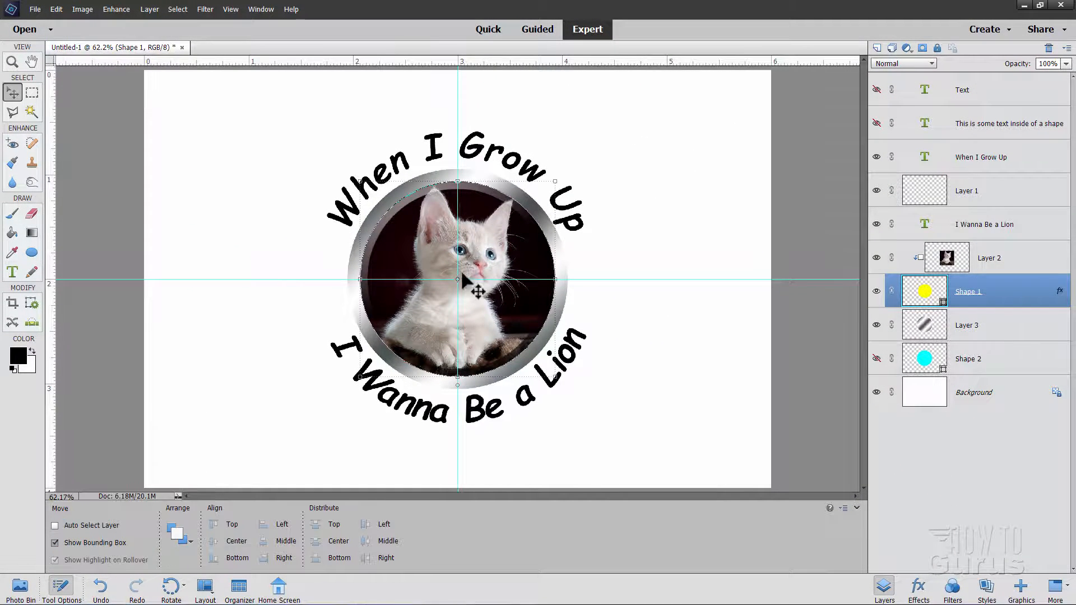
Step: Make the Background layer active and hide the guides on the canvas
click(1014, 395)
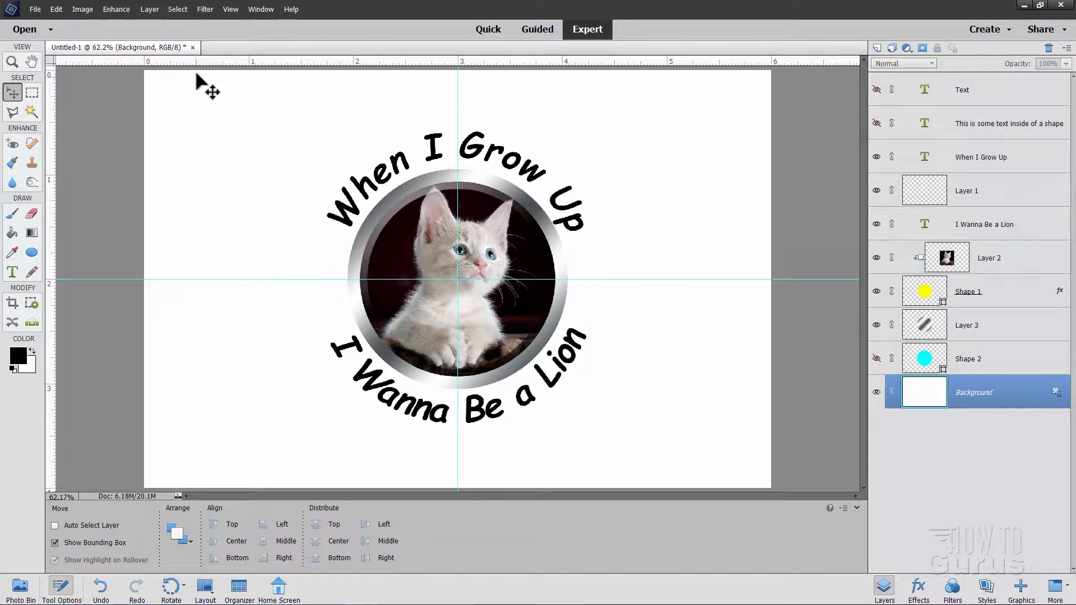
click(240, 12)
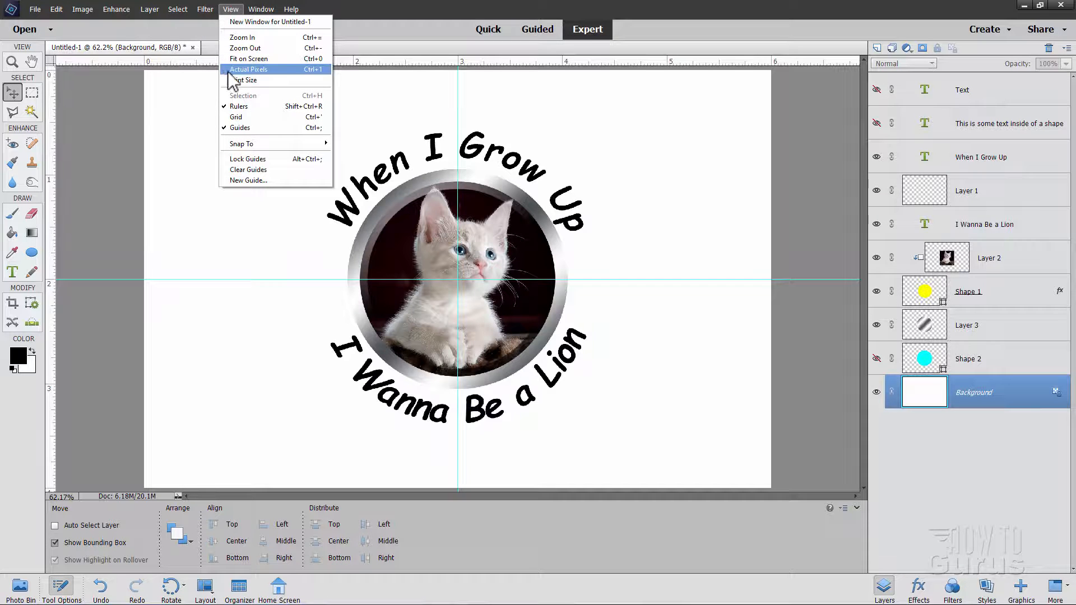
click(248, 132)
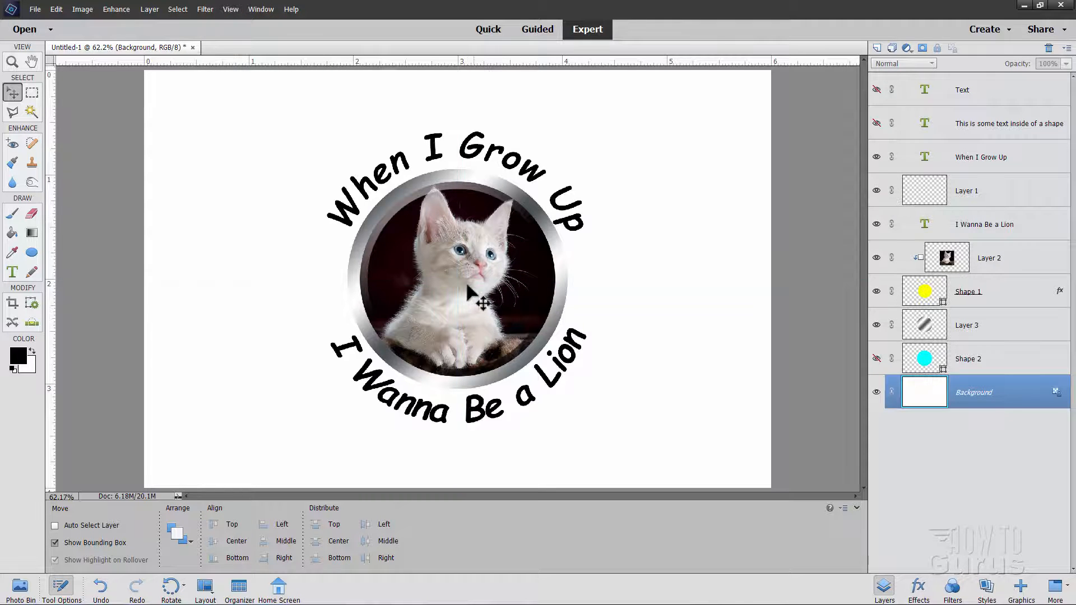
Step: Check in the General preferences that Zoom with Scroll Wheel is enabled, and accept the preferences
scroll(511, 271, up, 2)
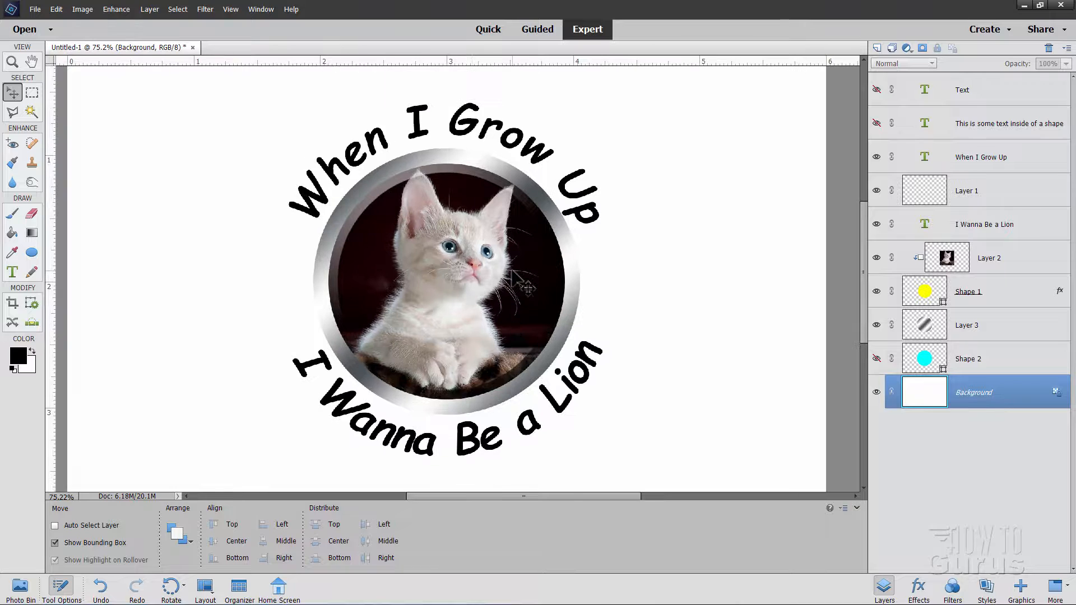
scroll(511, 271, up, 1)
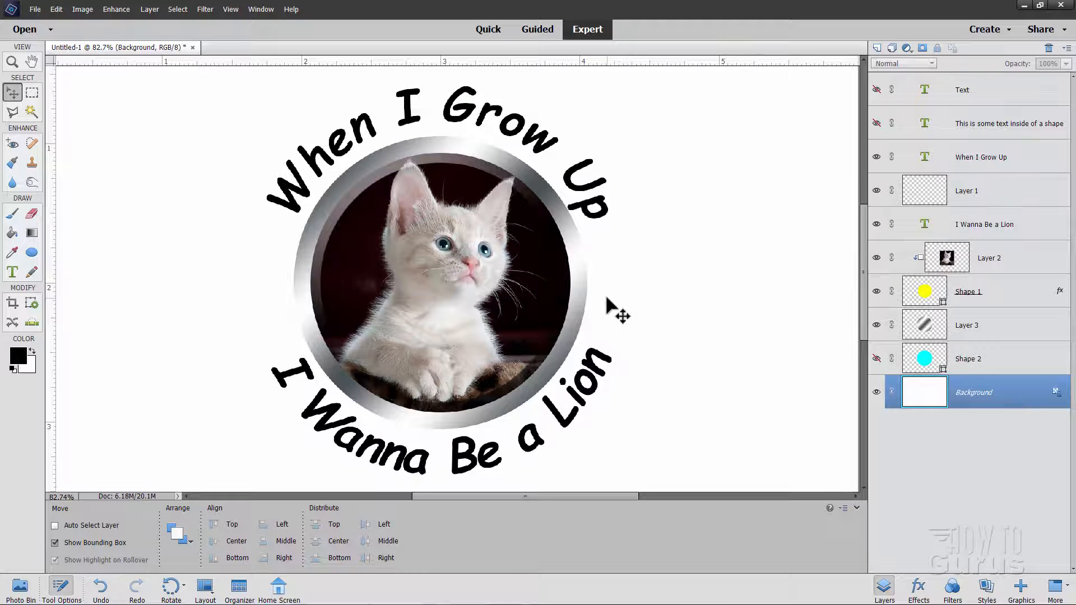
scroll(619, 298, up, 1)
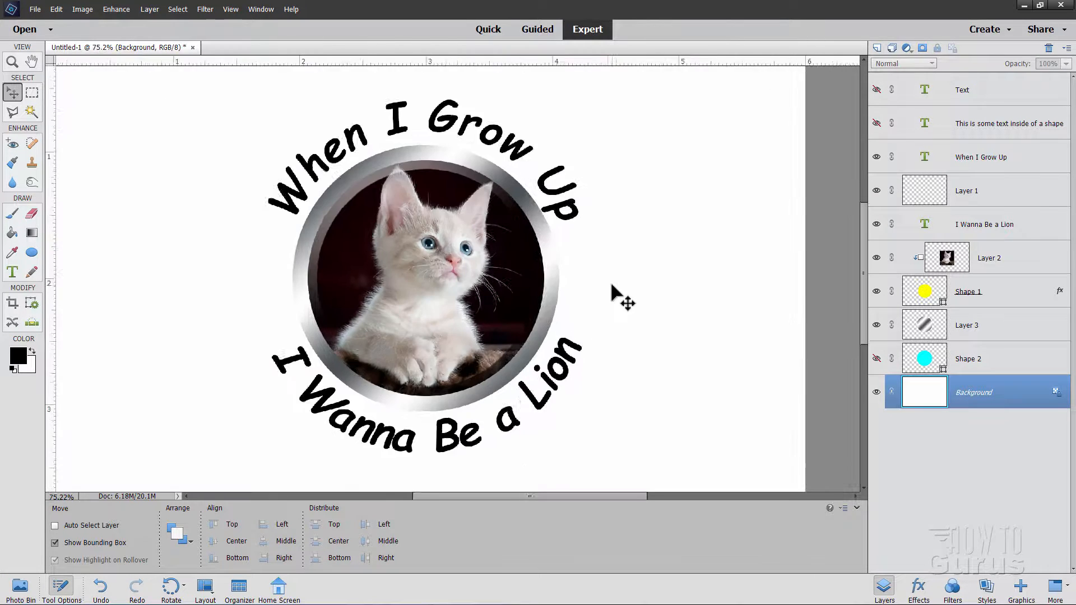
scroll(619, 298, down, 2)
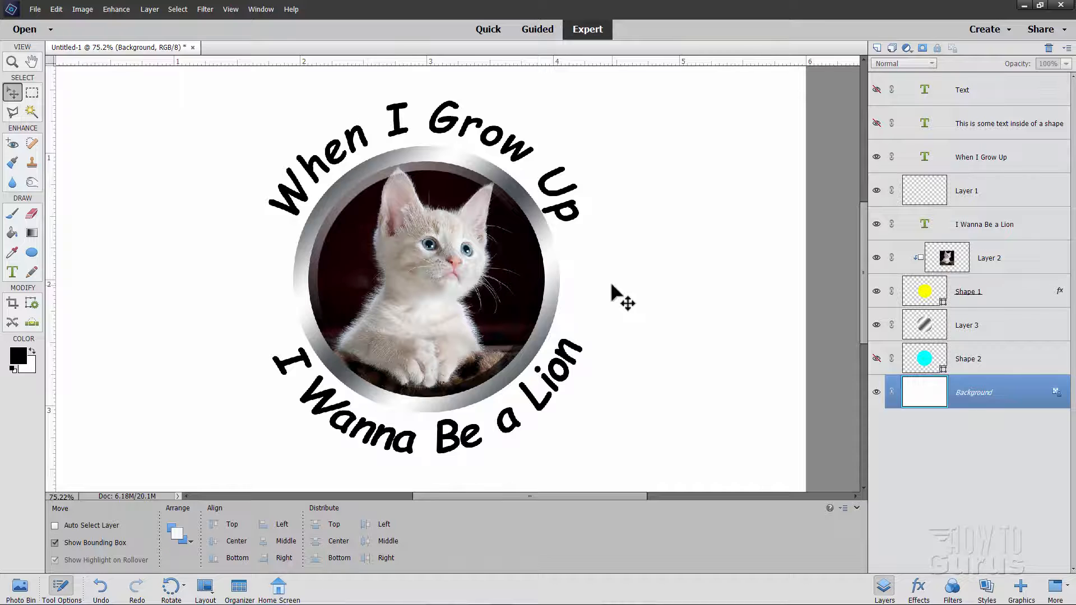
scroll(620, 298, up, 1)
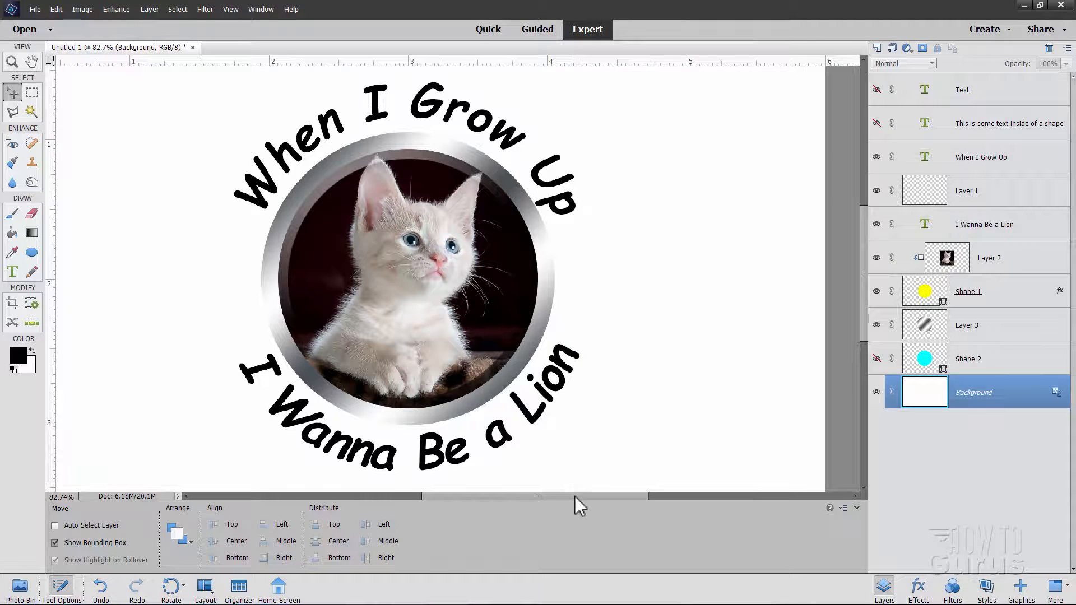
mouse_move(574, 496)
mouse_down()
mouse_move(544, 498)
mouse_move(556, 497)
mouse_up()
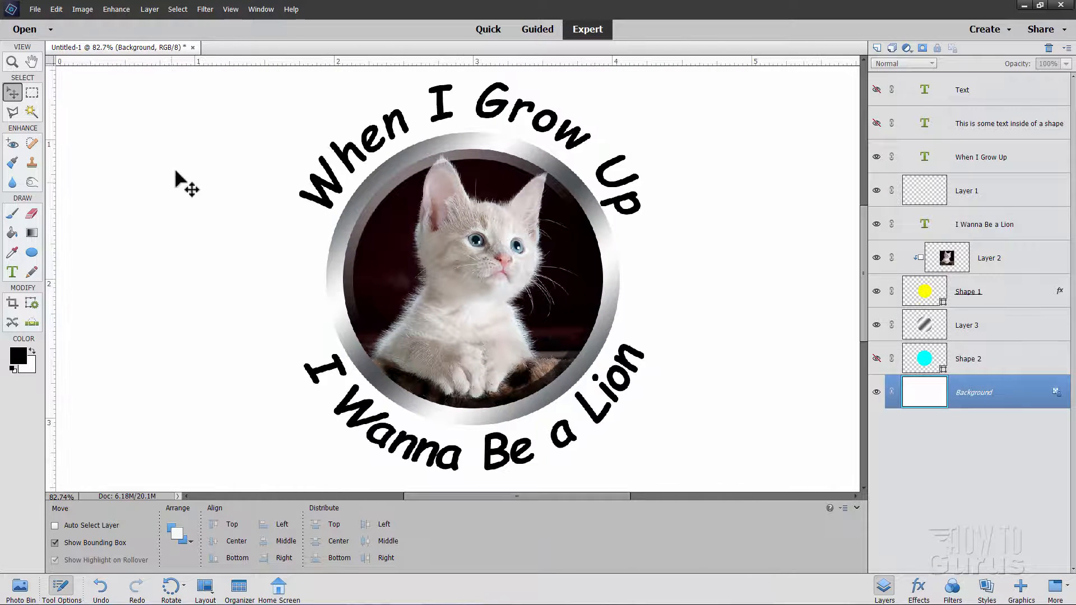
click(56, 9)
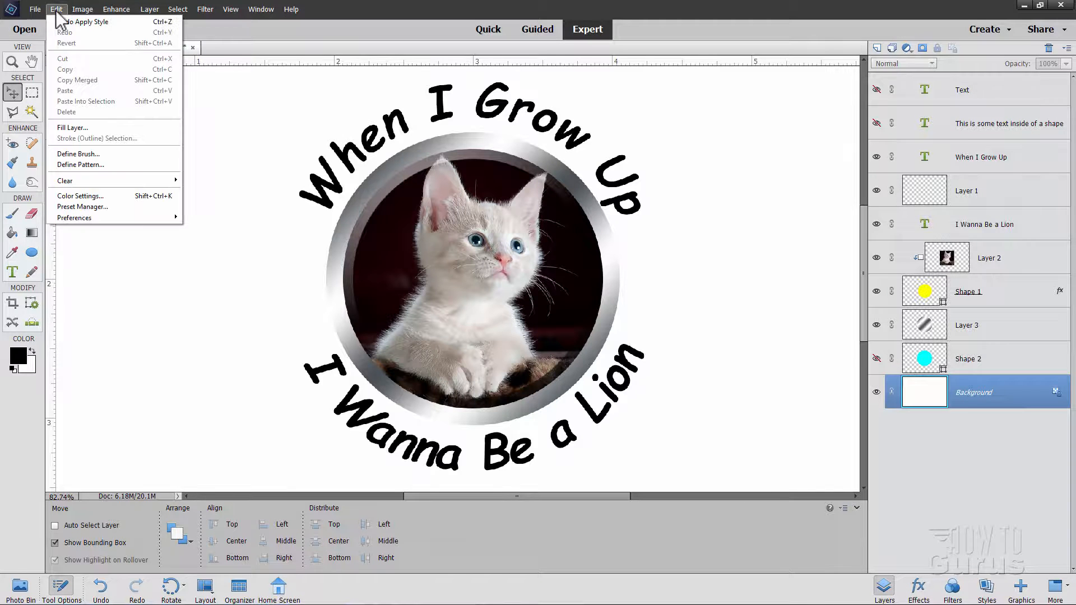
mouse_move(106, 223)
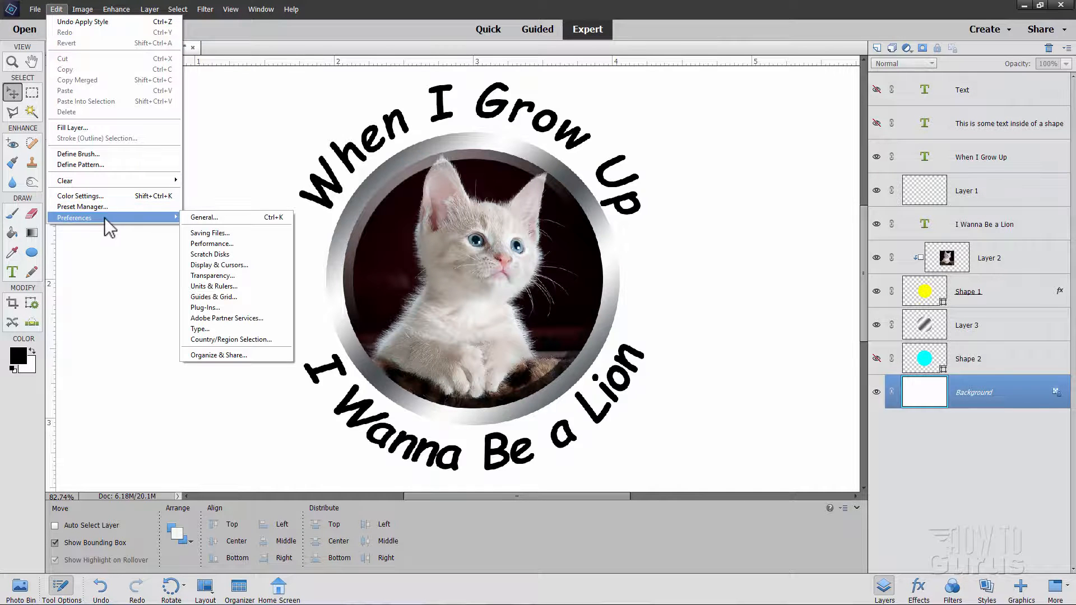
click(204, 218)
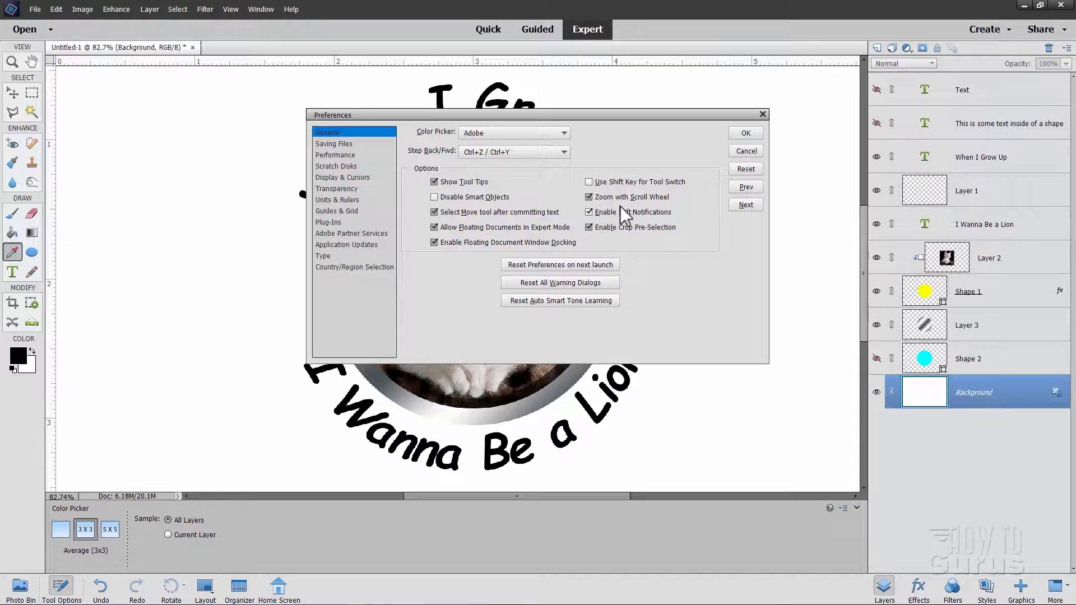
click(589, 197)
click(589, 198)
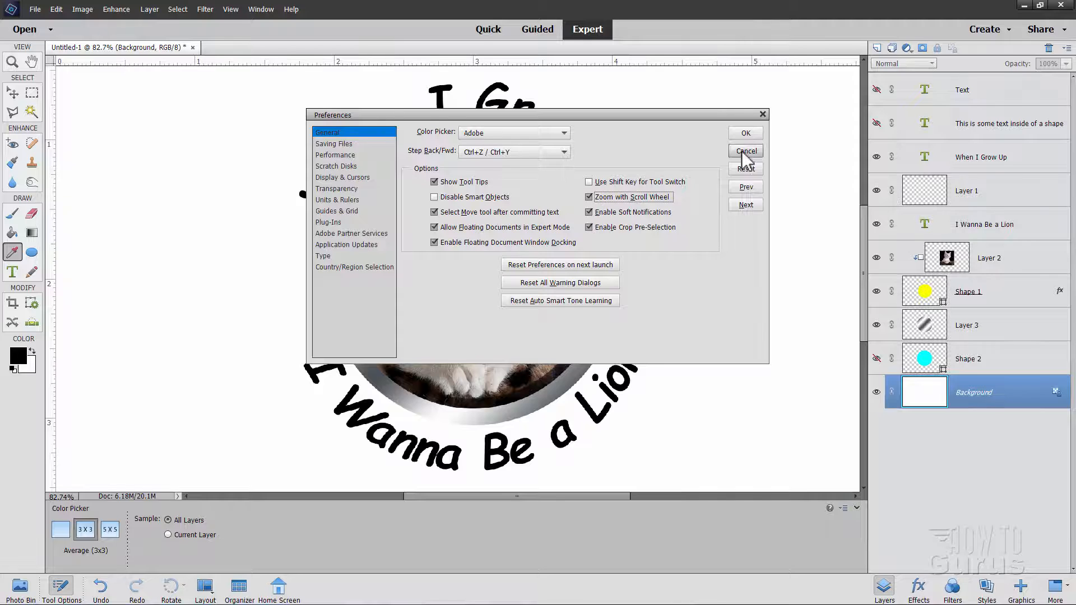
click(746, 133)
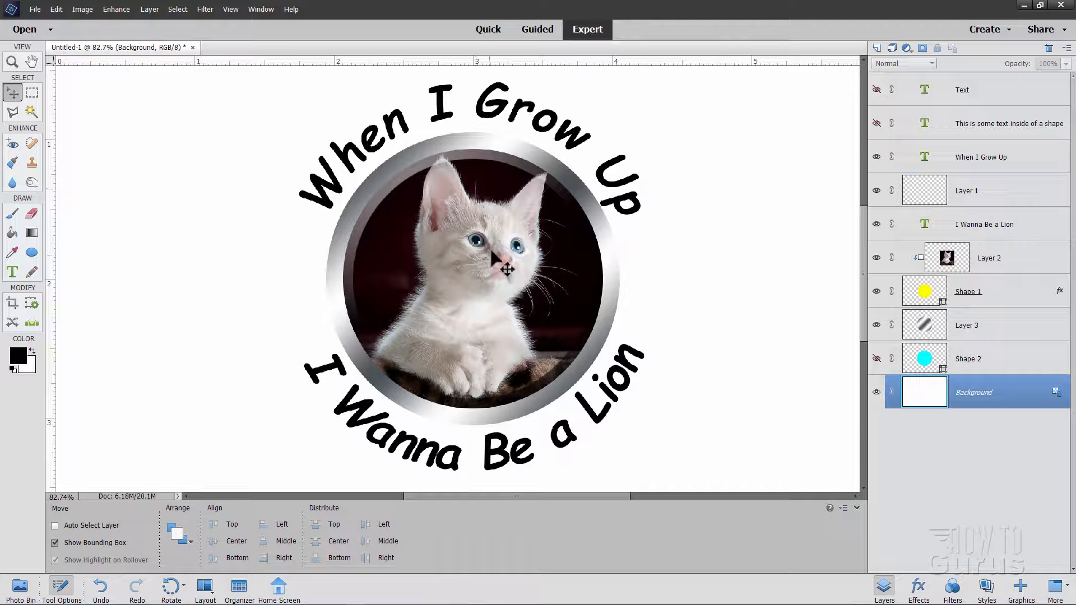
Step: Recolor all of the "When I Grow Up" text with the Pure Red Orange swatch and commit the edit
drag(579, 496, 593, 495)
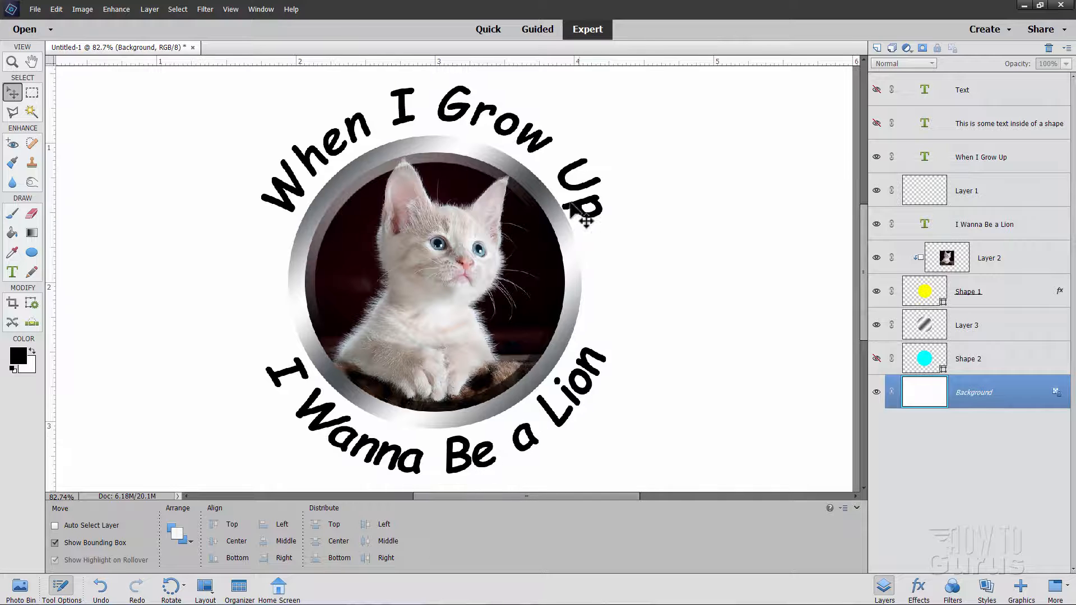
click(985, 162)
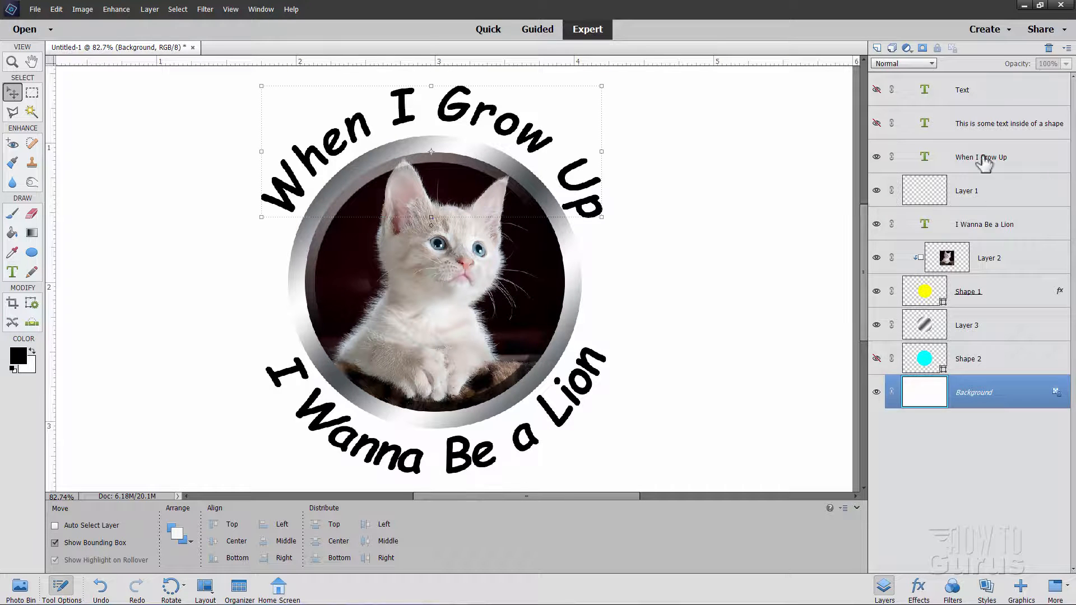
click(13, 273)
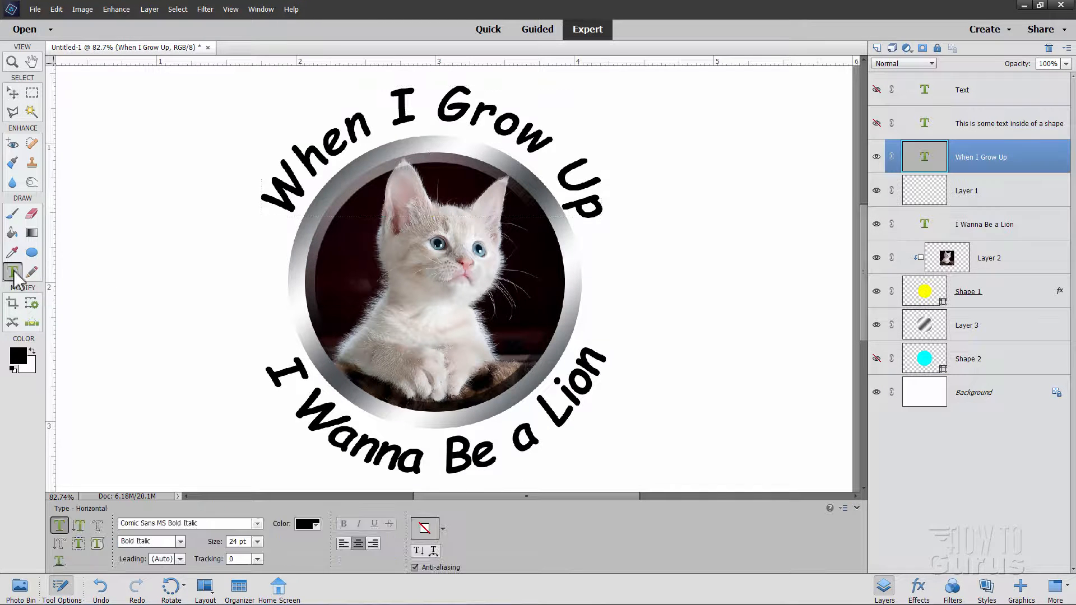
double_click(419, 109)
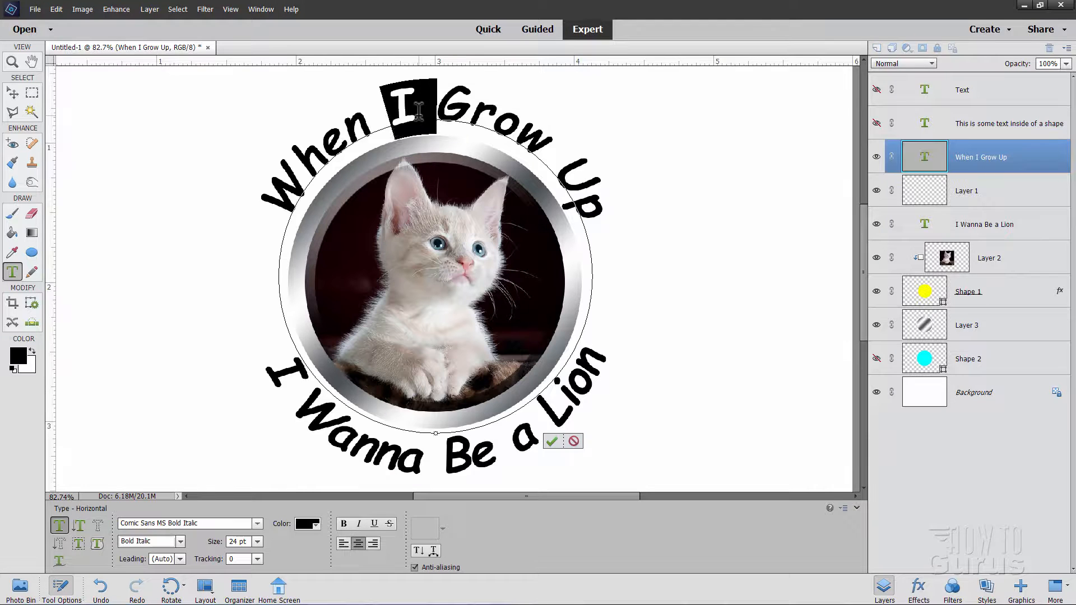
key(ctrl+a)
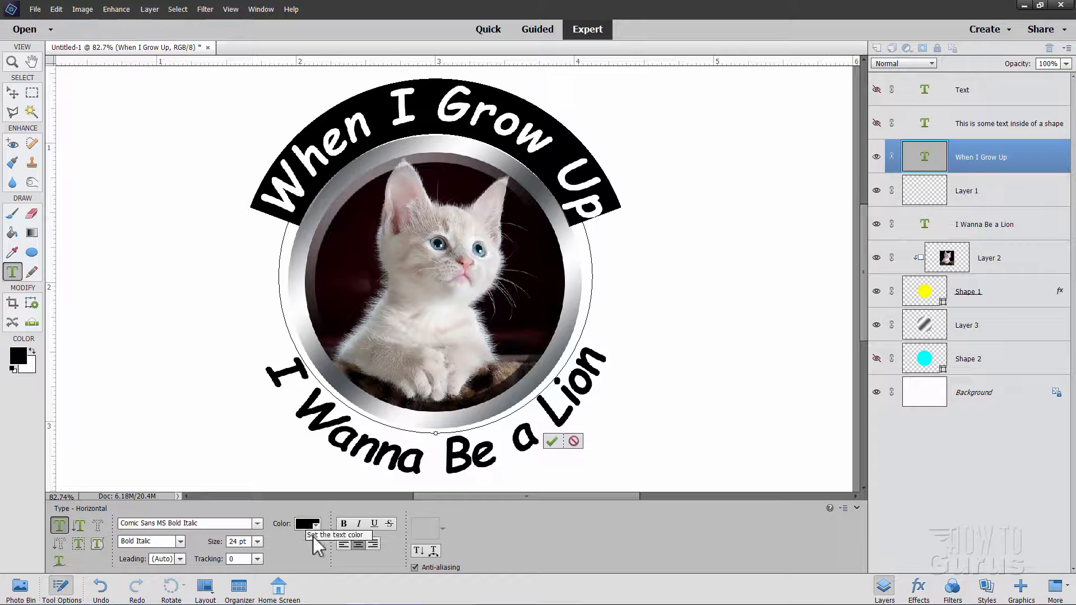
click(306, 531)
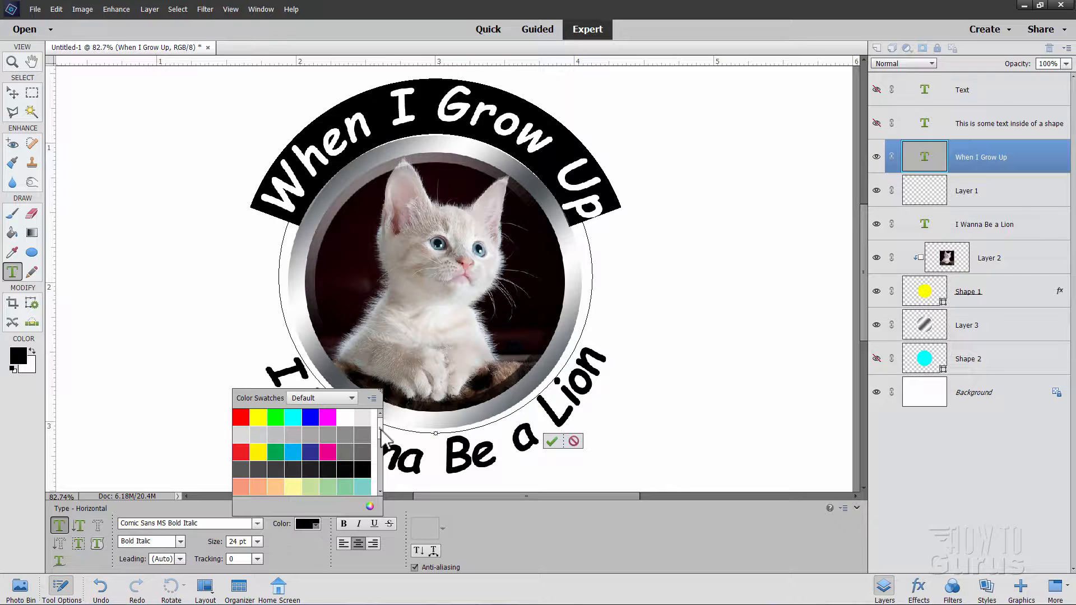
drag(382, 430, 377, 470)
click(255, 442)
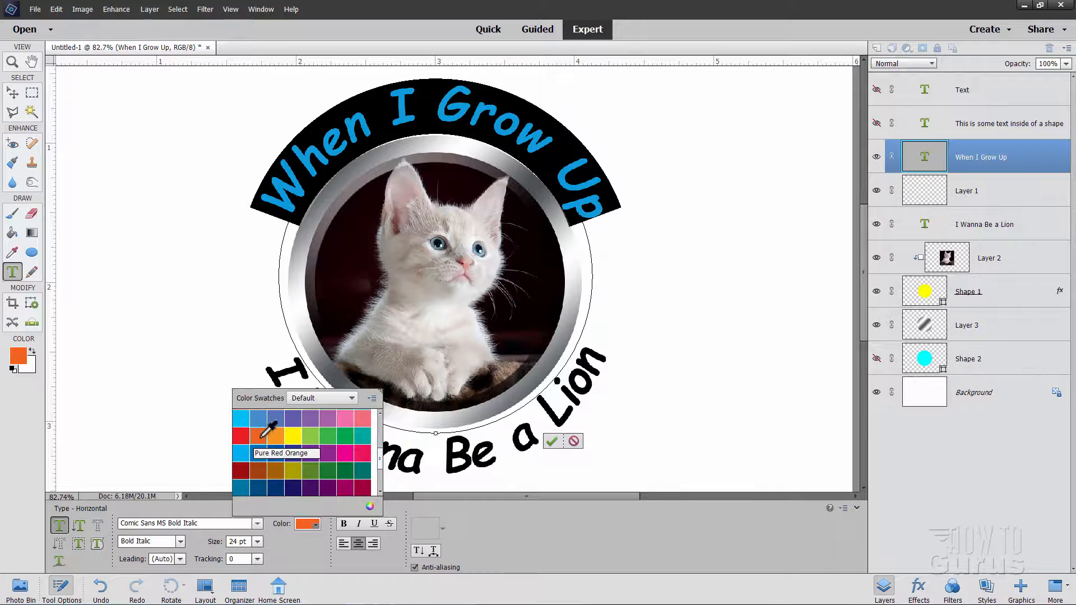
click(499, 554)
click(551, 443)
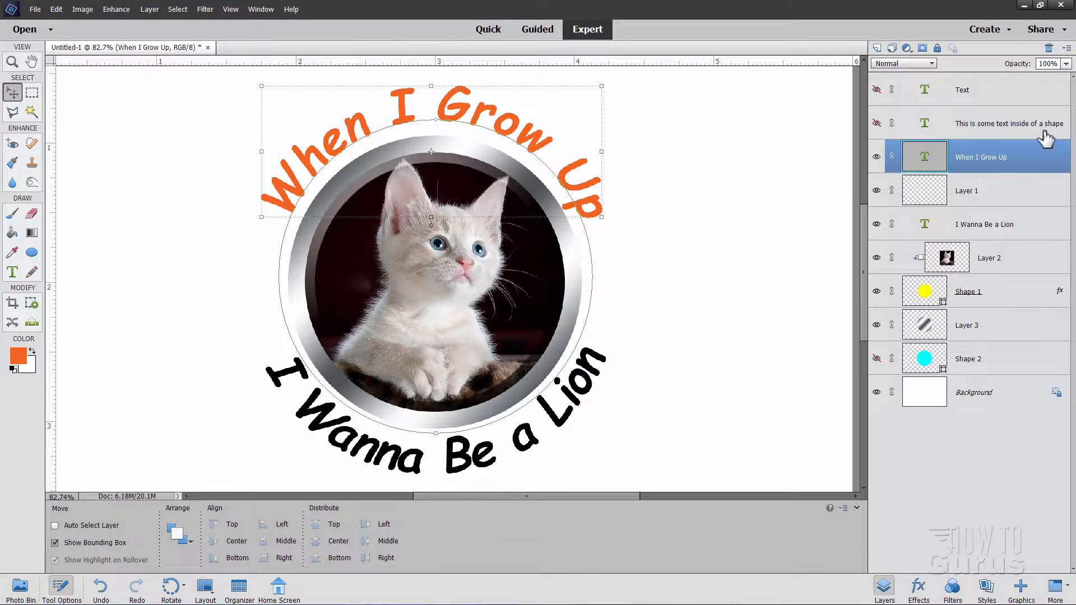
Step: Recolor all of the "I Wanna Be a Lion" text with the Pure Red Orange swatch, commit it, and make the Background layer active
click(988, 228)
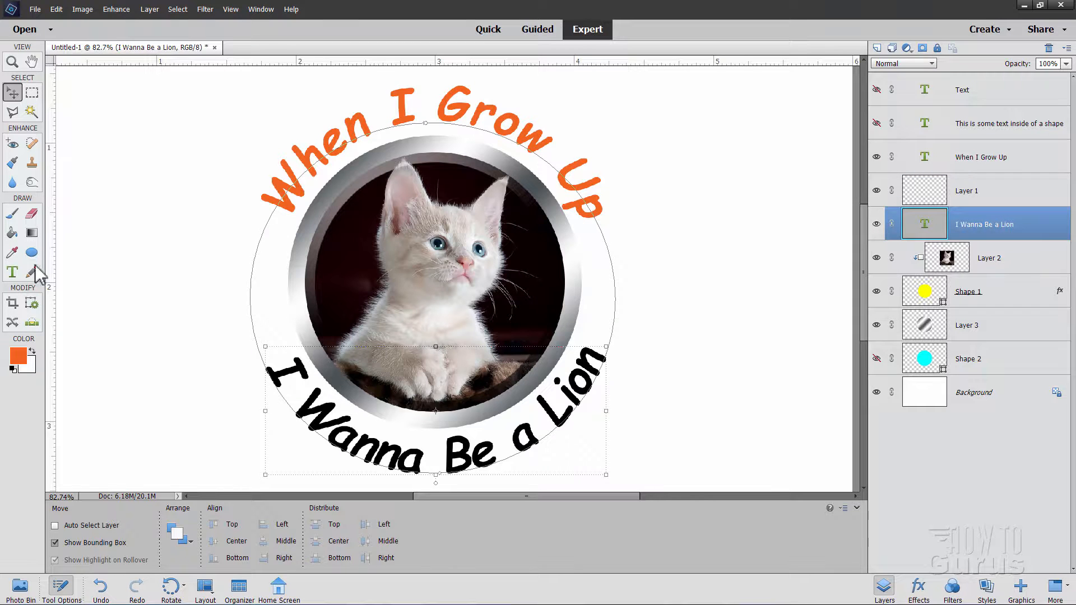
click(11, 272)
click(478, 451)
key(ctrl+a)
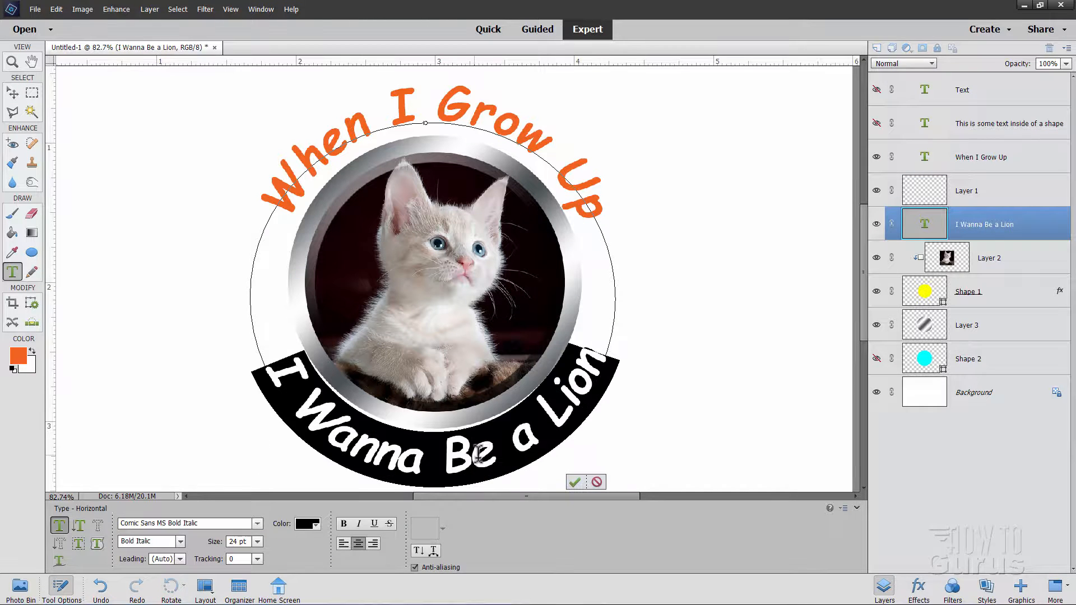
click(307, 524)
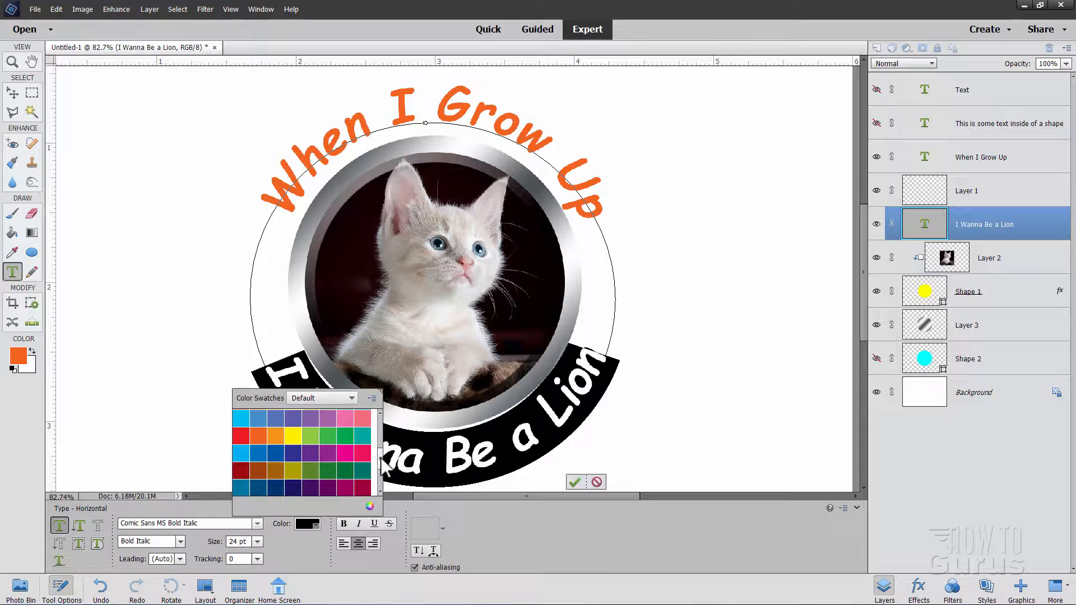
click(259, 434)
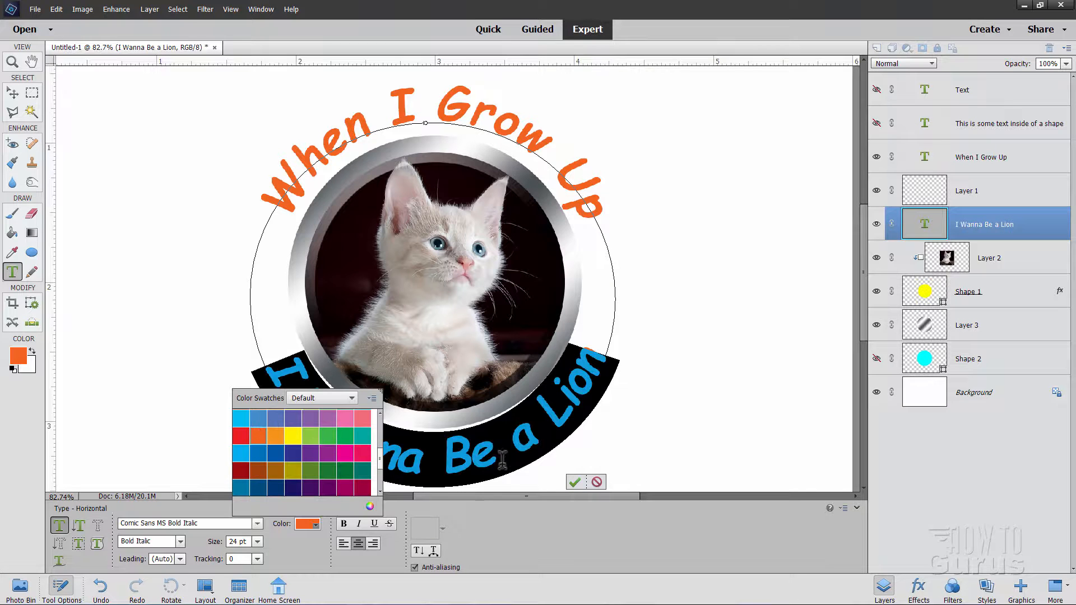
click(574, 481)
key(v)
click(987, 392)
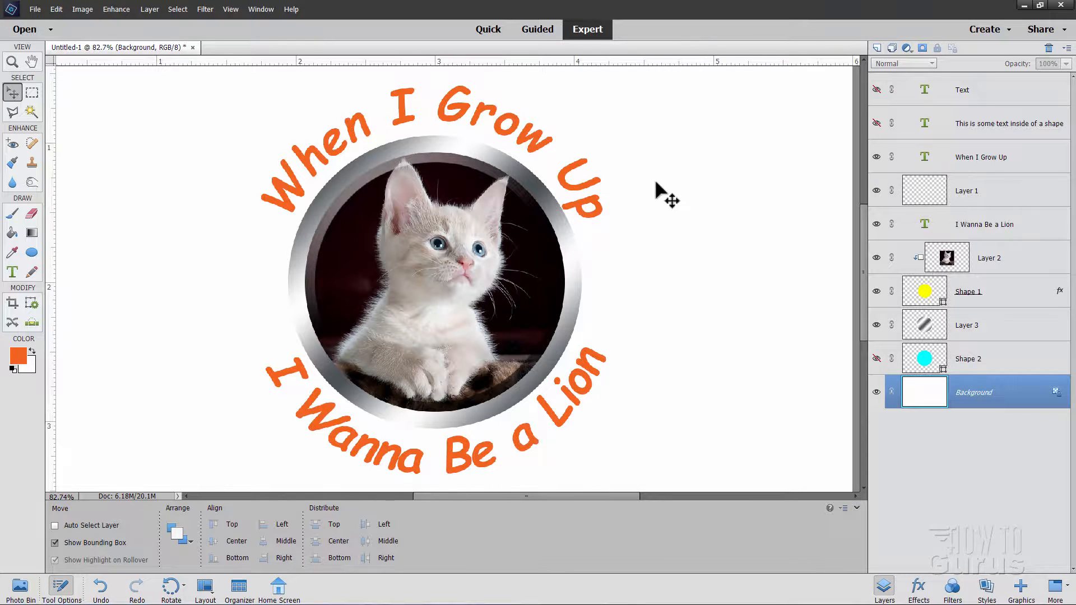